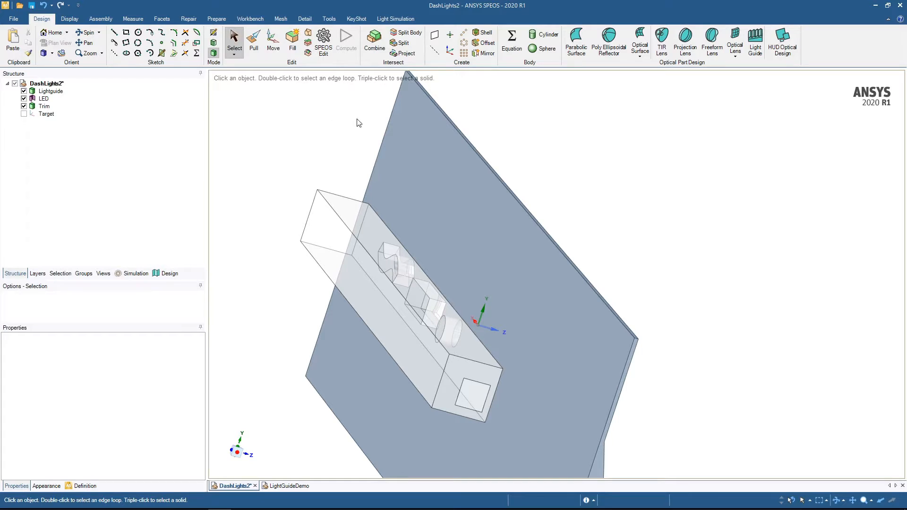
- Show the LED emitter source and the Colorimetric Sensor of the DashLights2 light simulation and inspect them around the light guide
click(406, 18)
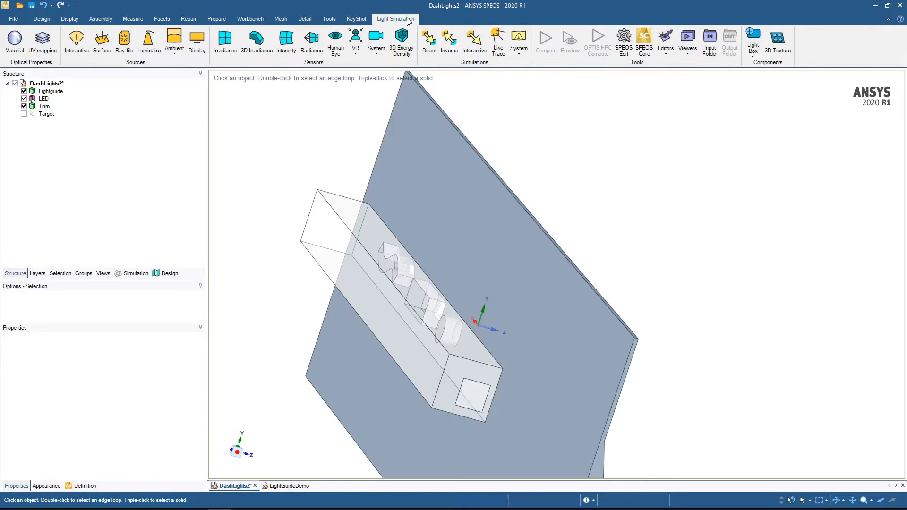
click(135, 274)
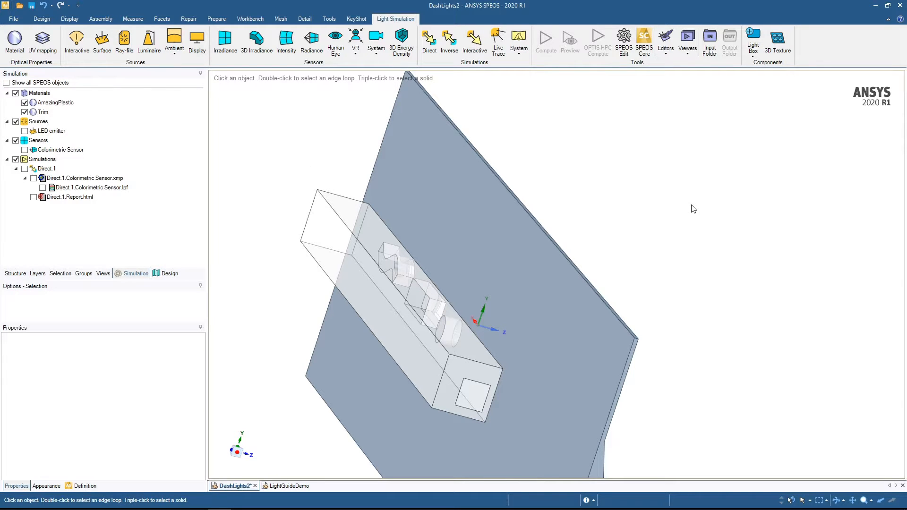
click(24, 132)
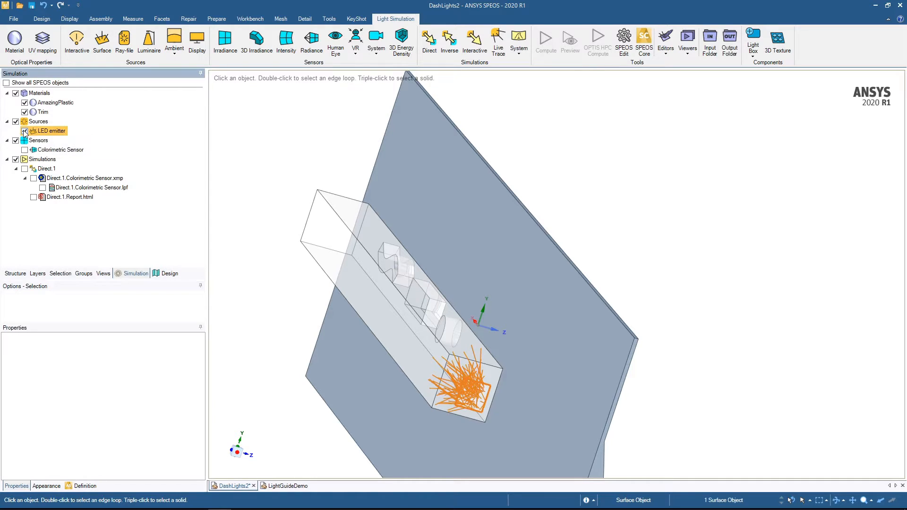
middle_drag(273, 146, 262, 168)
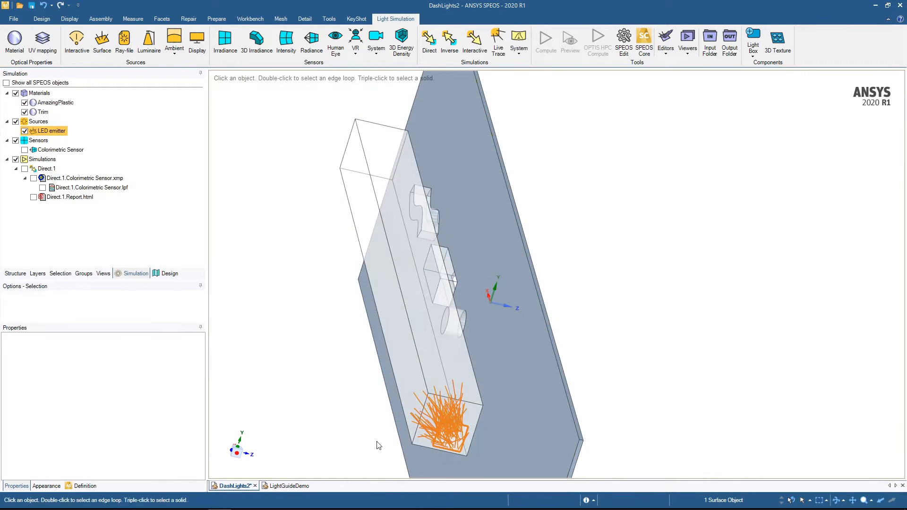
click(24, 151)
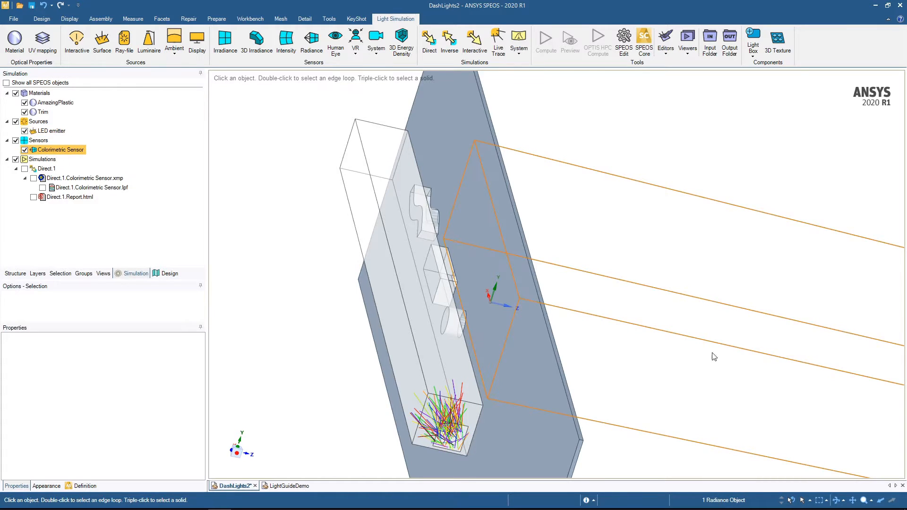
middle_drag(687, 362, 621, 336)
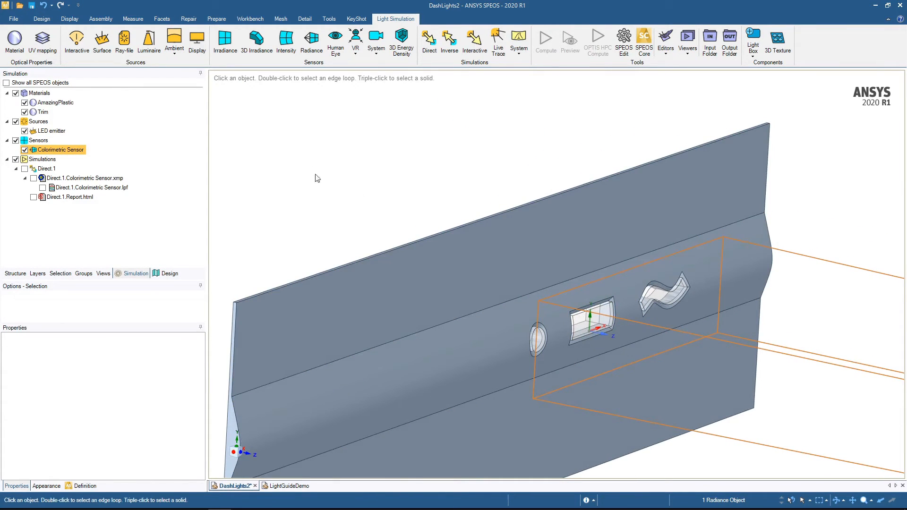
- Display the Direct.1 simulation results on the trim and examine the lit circle, rectangle and wave symbols
click(27, 170)
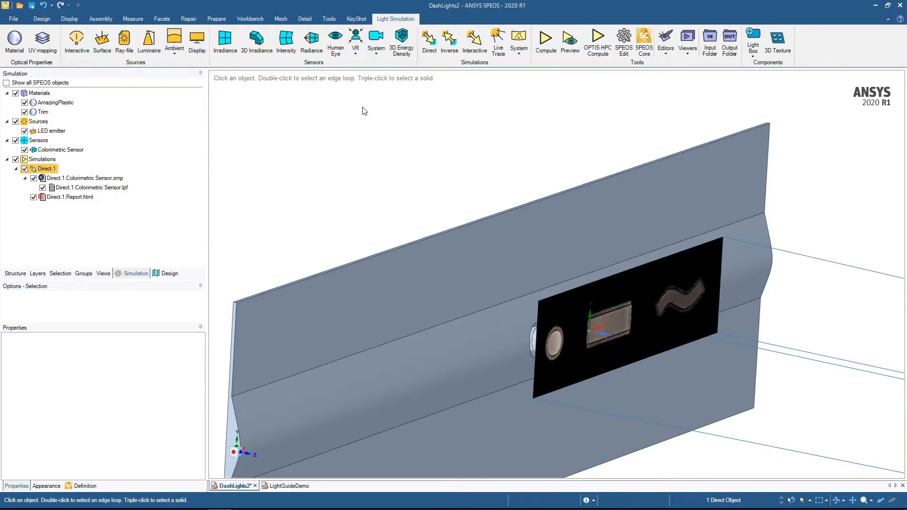
middle_drag(720, 409, 700, 416)
ctrl+middle_drag(865, 438, 789, 393)
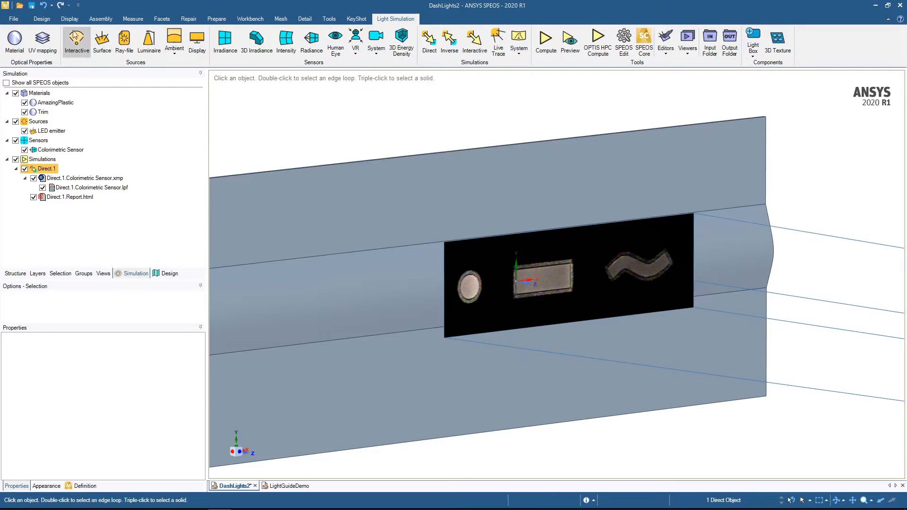
- In the LightGuideDemo document, insert the Dash STEP file as a component and leave the Move tool
click(41, 19)
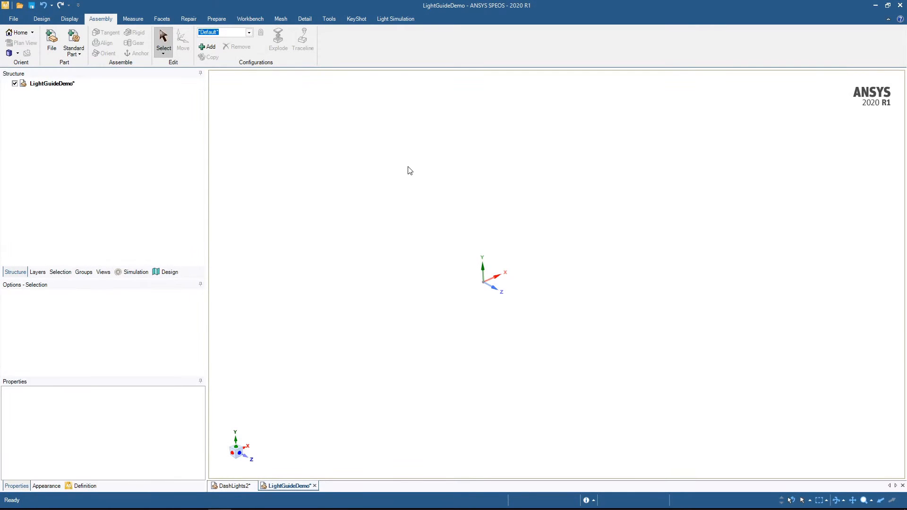
click(52, 41)
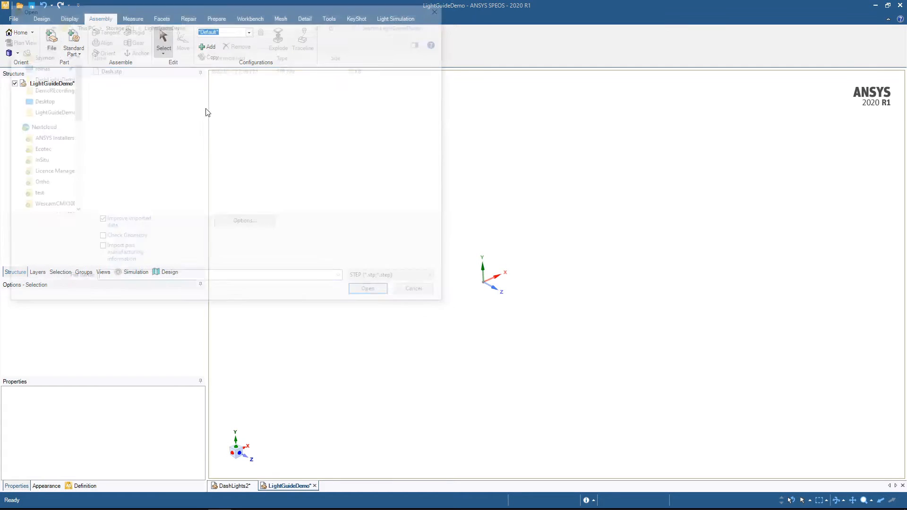
double_click(108, 69)
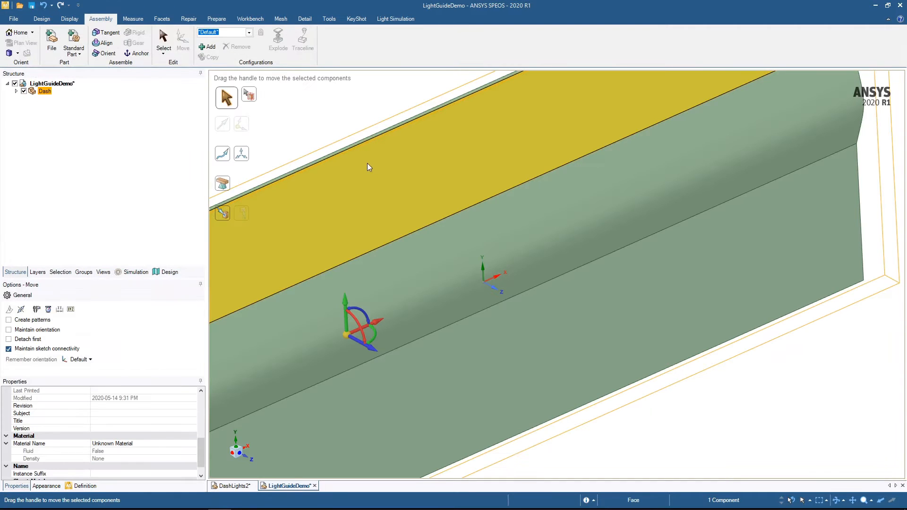
middle_drag(667, 428, 692, 424)
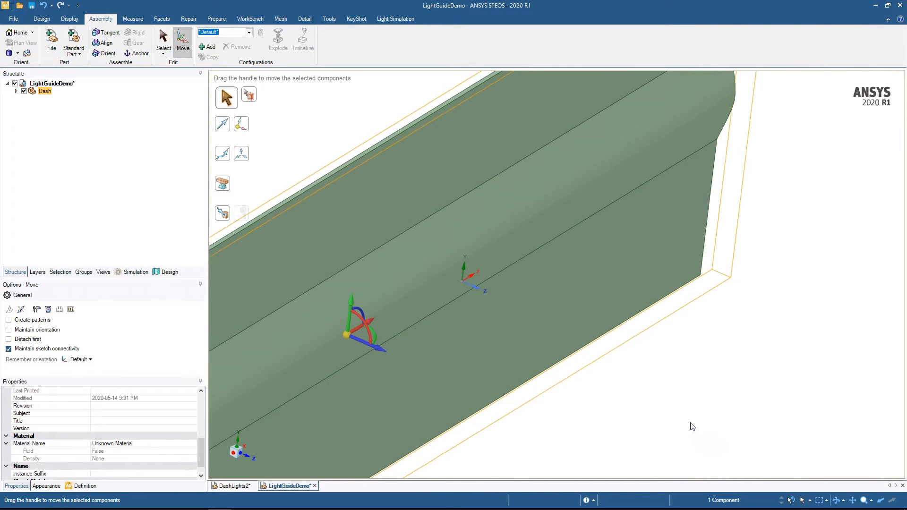
shift+middle_drag(562, 377, 653, 378)
key(Escape)
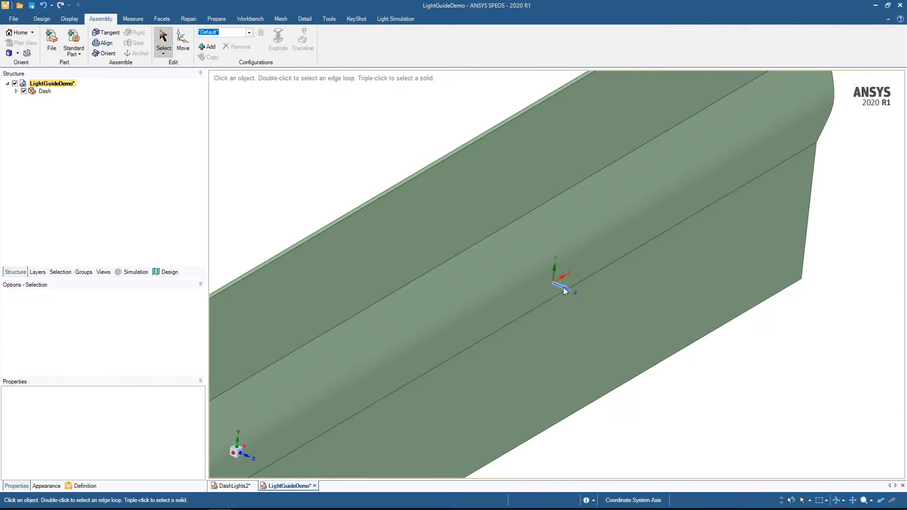
- Set up a section sketch plane through the Dash part on the origin's Y and Z axes and view it in plan
click(558, 285)
key(x)
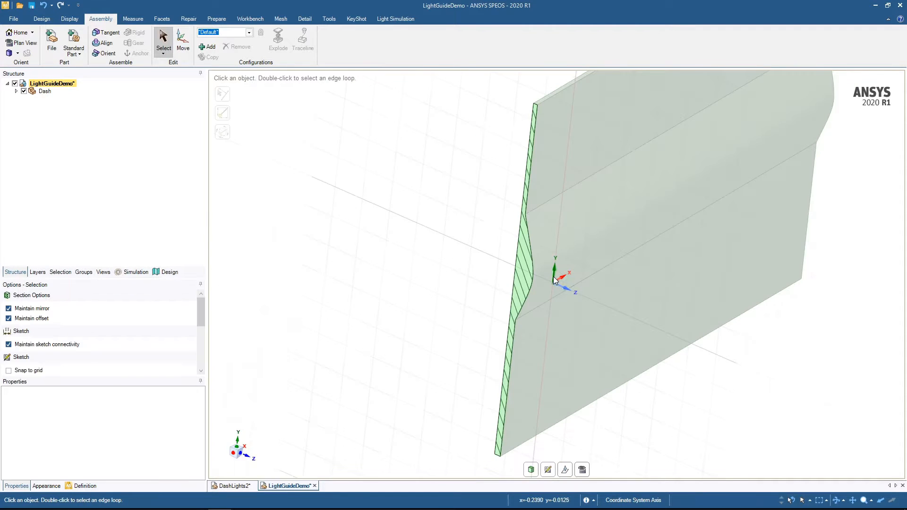
key(v)
ctrl+middle_drag(391, 348, 394, 421)
shift+middle_drag(360, 351, 439, 367)
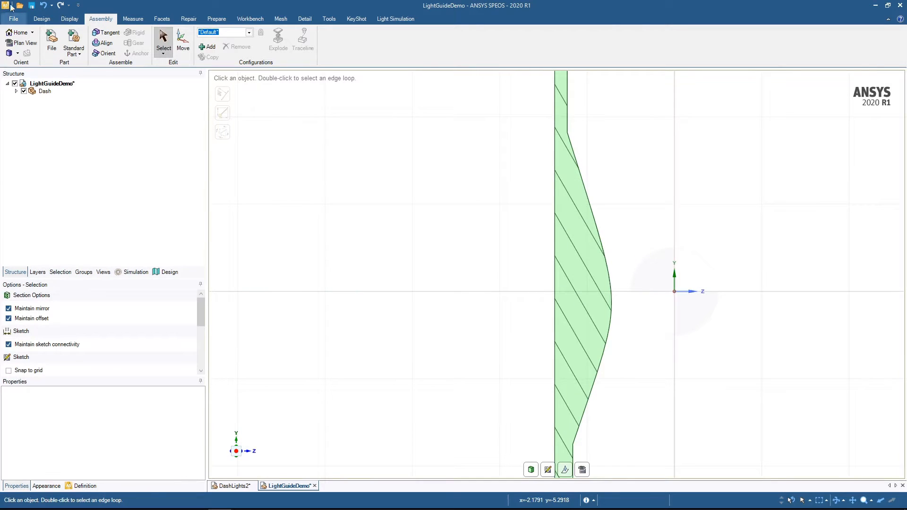
- Sketch a 2 mm by 2 mm square behind the dash profile, centred vertically on the origin
click(42, 19)
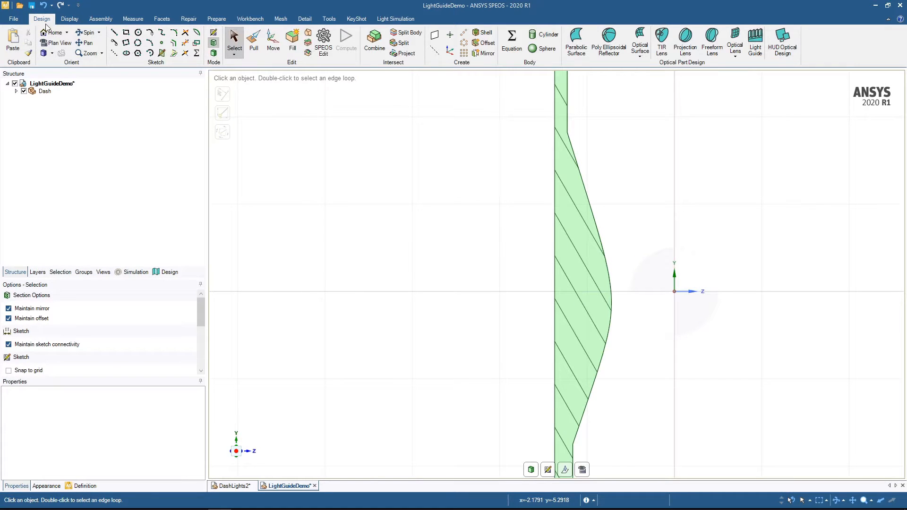
click(126, 32)
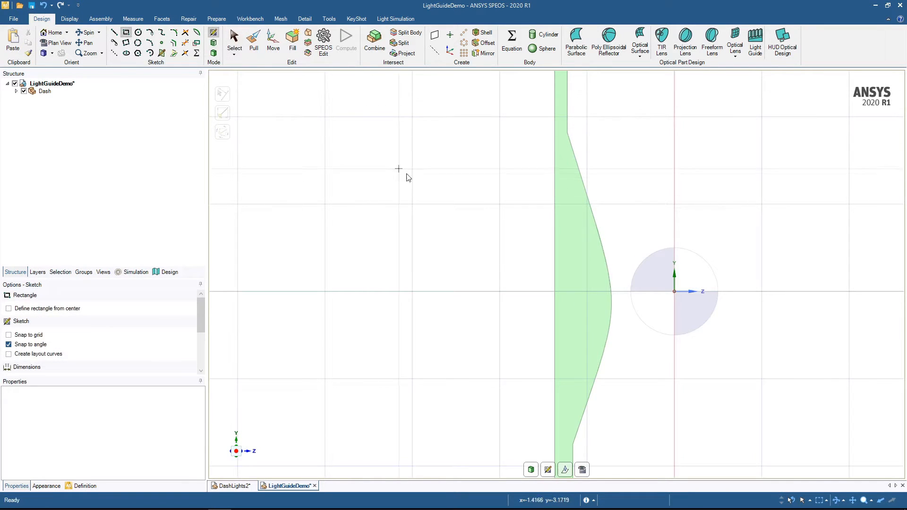
click(500, 205)
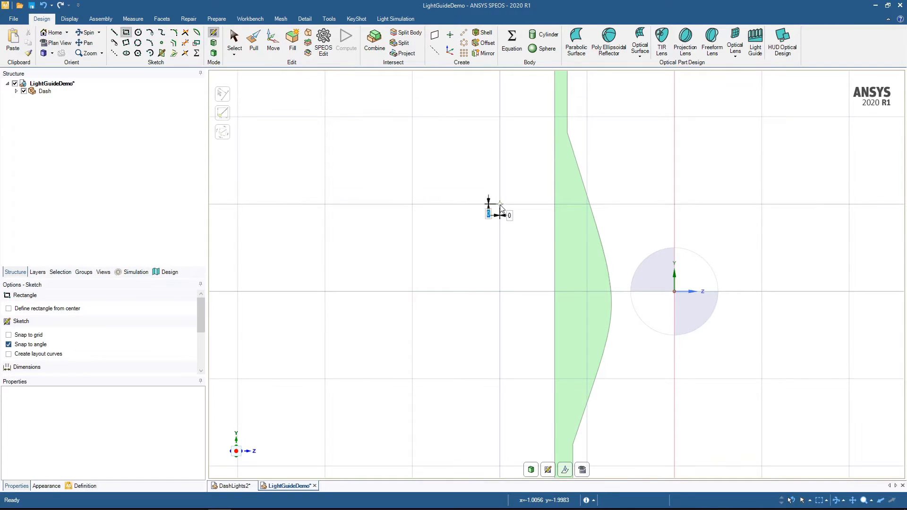
click(325, 379)
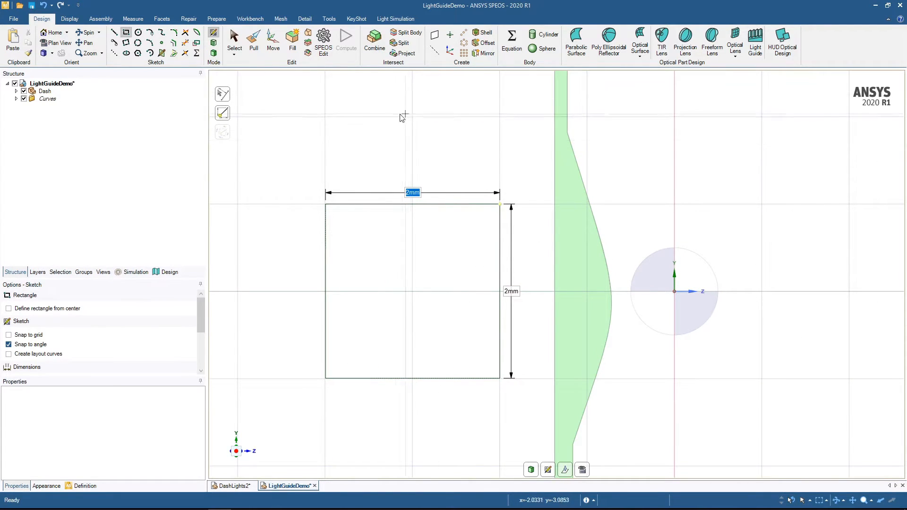
- Pull the square face symmetrically in both directions into a solid bar with a total length of 24 mm
key(p)
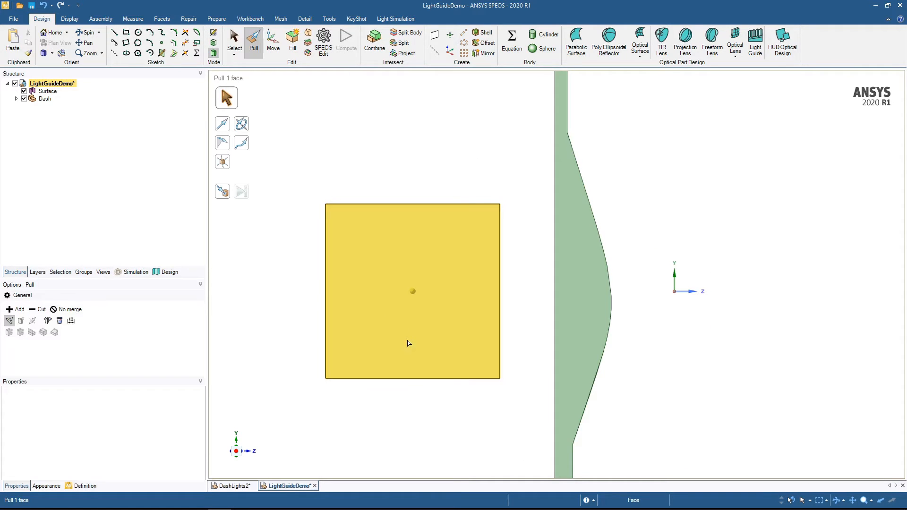
scroll(347, 370, down, 3)
middle_drag(346, 370, 408, 329)
click(408, 328)
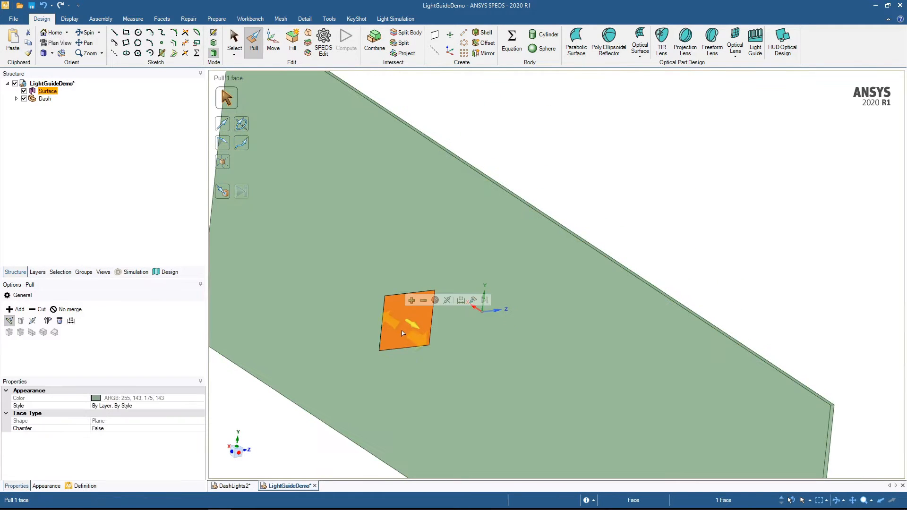
click(446, 303)
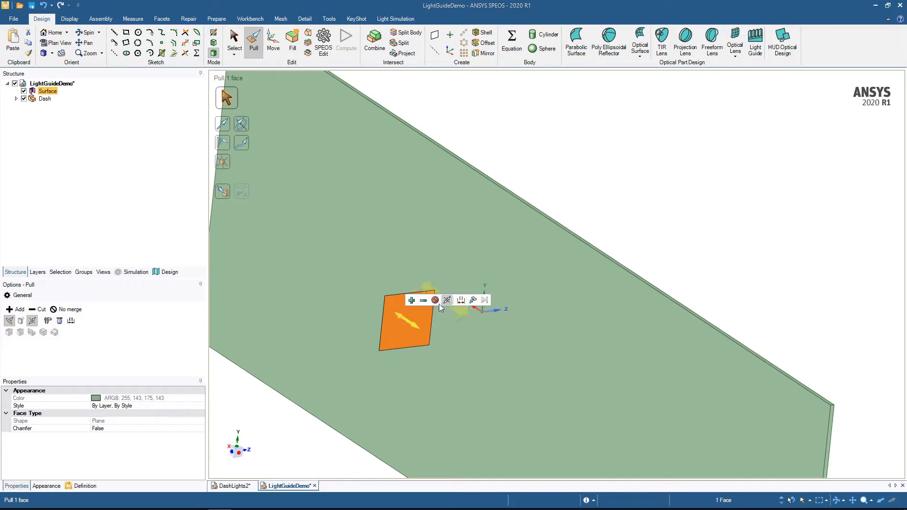
drag(407, 336, 425, 371)
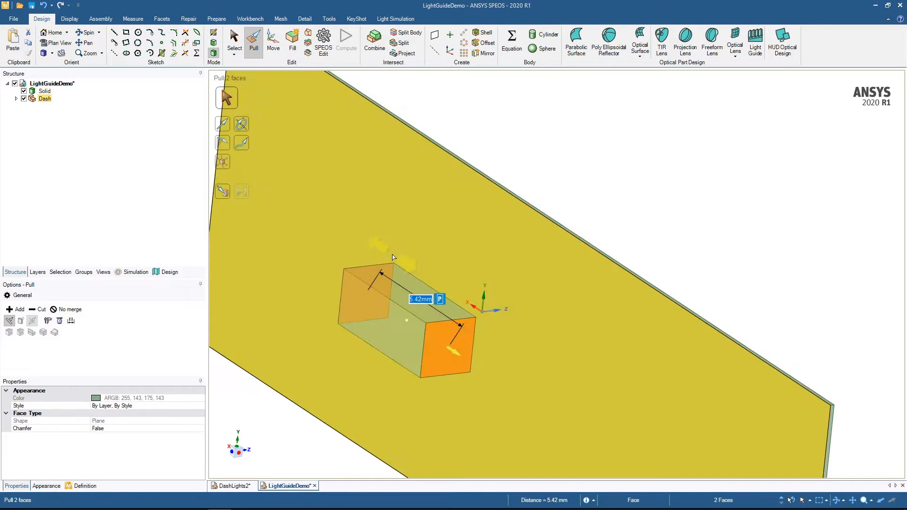
text(24)
key(Return)
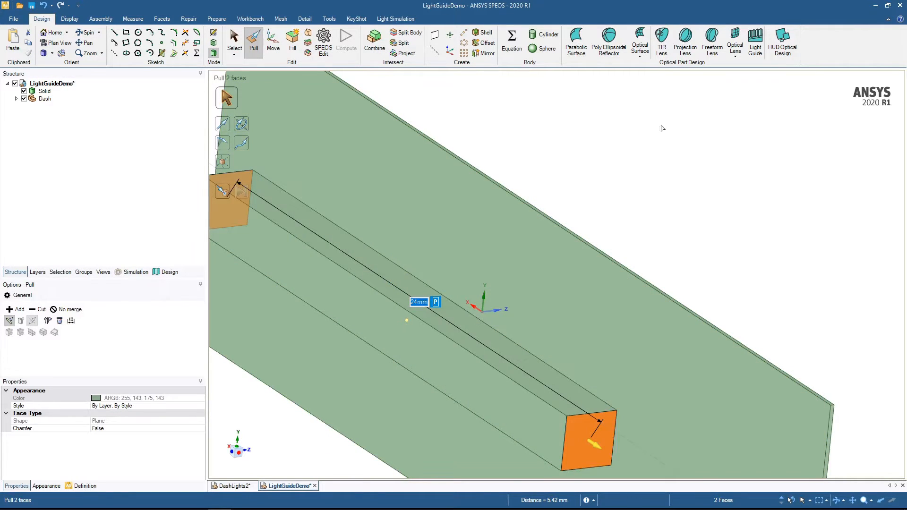
scroll(717, 195, down, 2)
scroll(717, 195, down, 2)
middle_drag(718, 195, 693, 192)
click(694, 193)
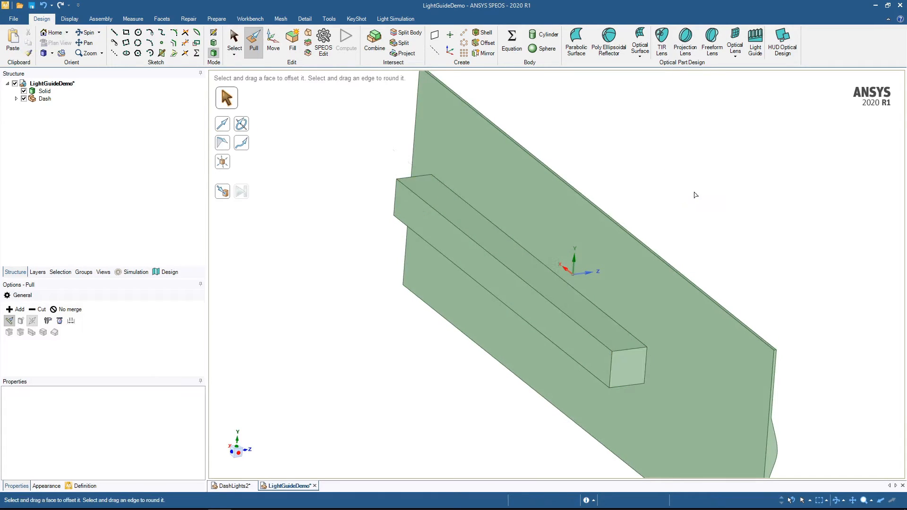
- Hide the Dash component and start a plan-view sketch on the bar's long face that faces the dash
shift+middle_drag(699, 195, 658, 191)
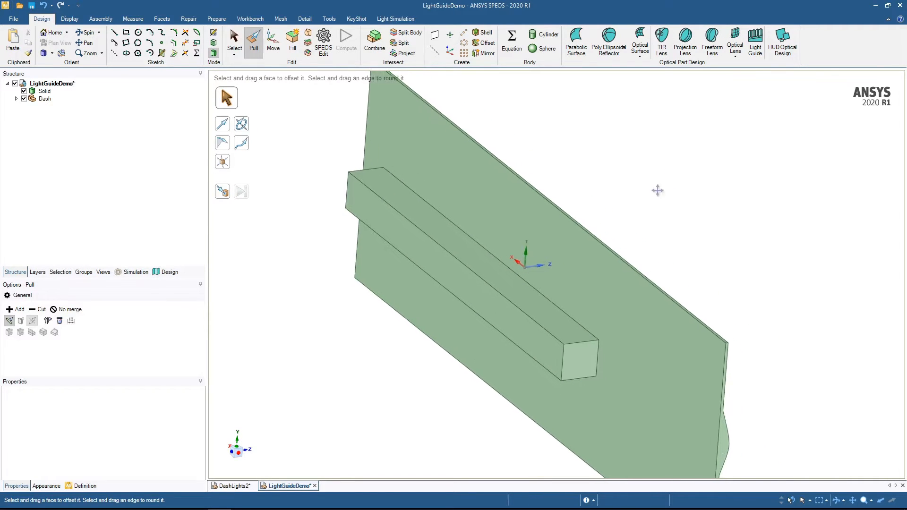
click(24, 98)
middle_drag(588, 373, 514, 358)
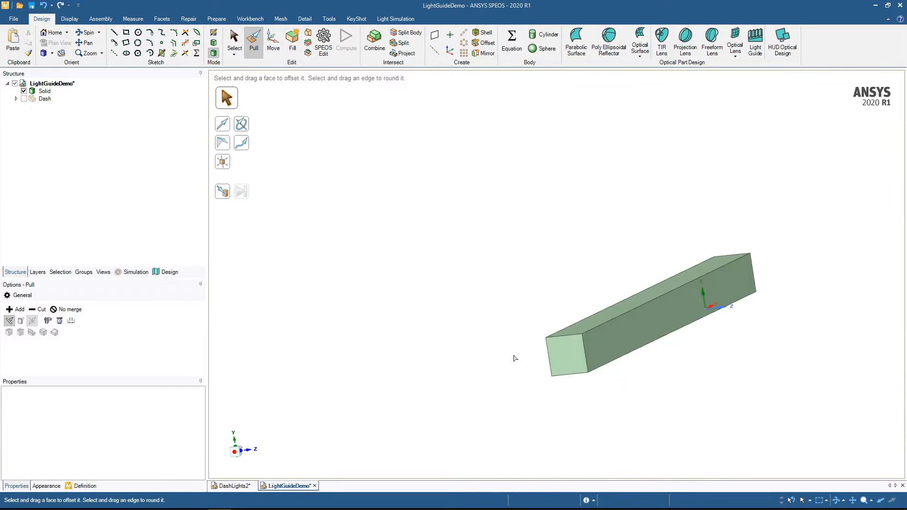
click(640, 338)
key(v)
ctrl+middle_drag(746, 366, 562, 340)
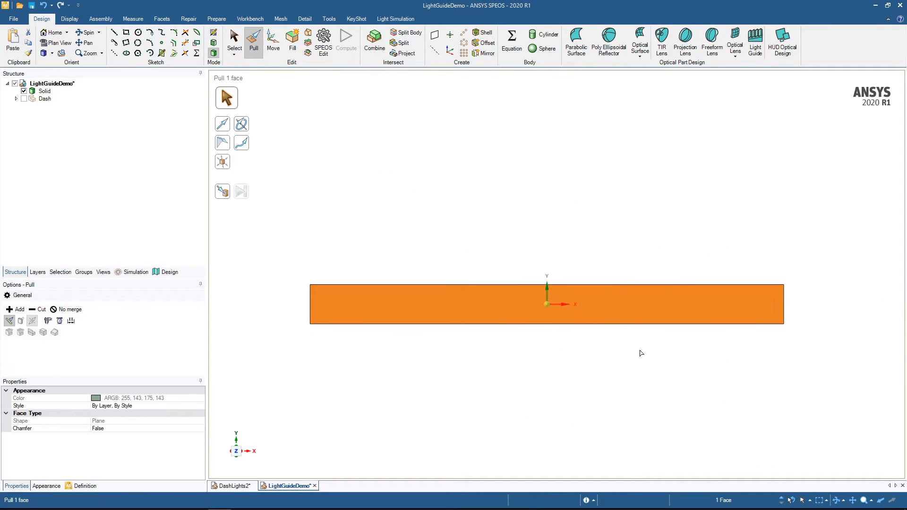
shift+middle_drag(723, 349, 710, 391)
key(k)
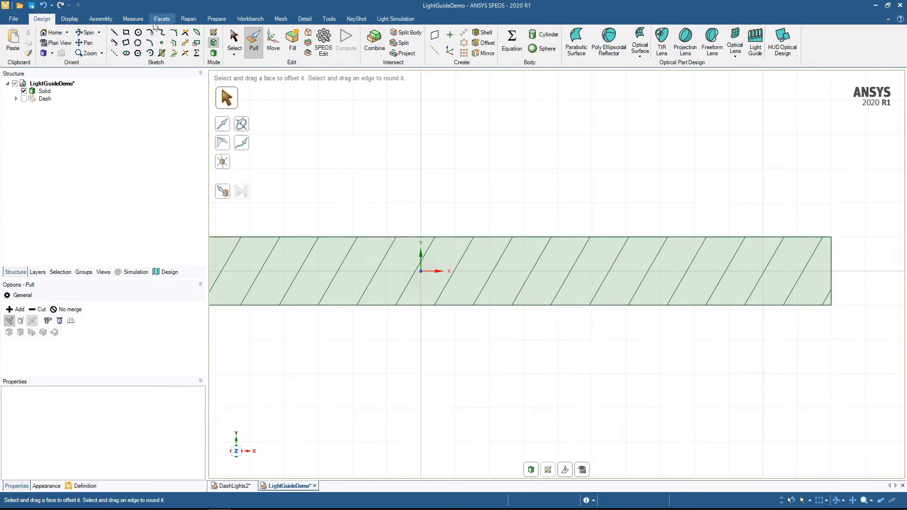
- Sketch a rectangle about 0.88 mm high starting at the Y axis, plus a circle about 0.87 mm in diameter on its negative X side
click(126, 32)
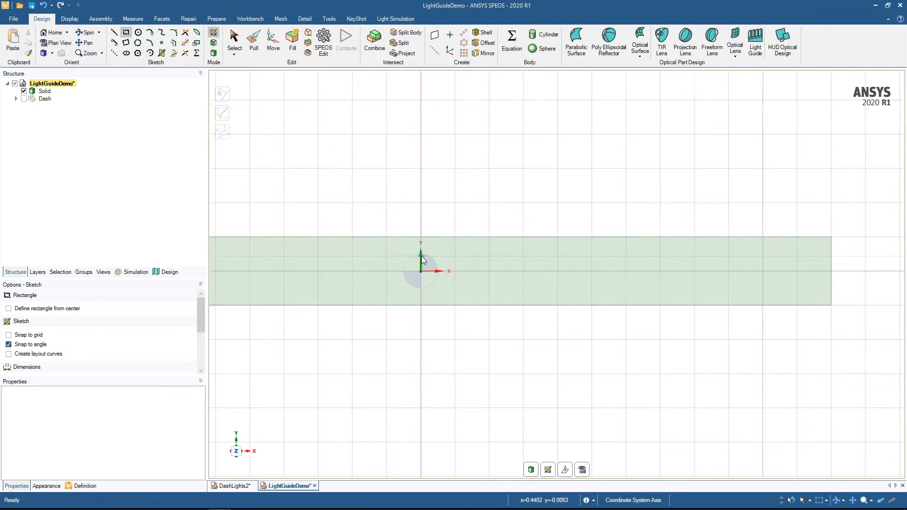
click(421, 255)
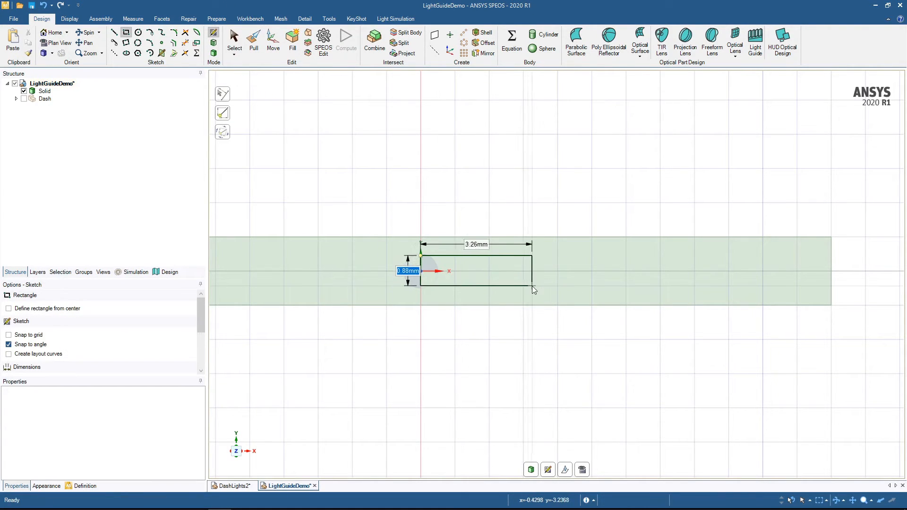
click(558, 286)
click(137, 34)
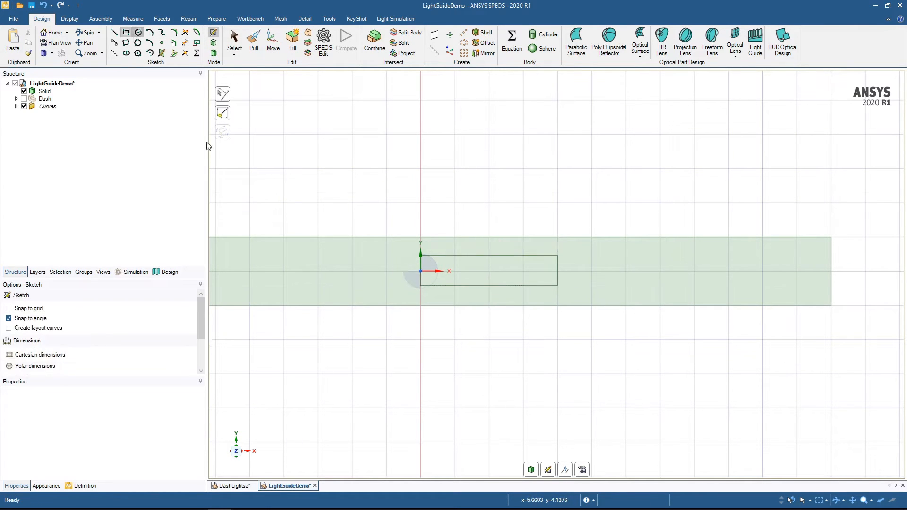
click(352, 270)
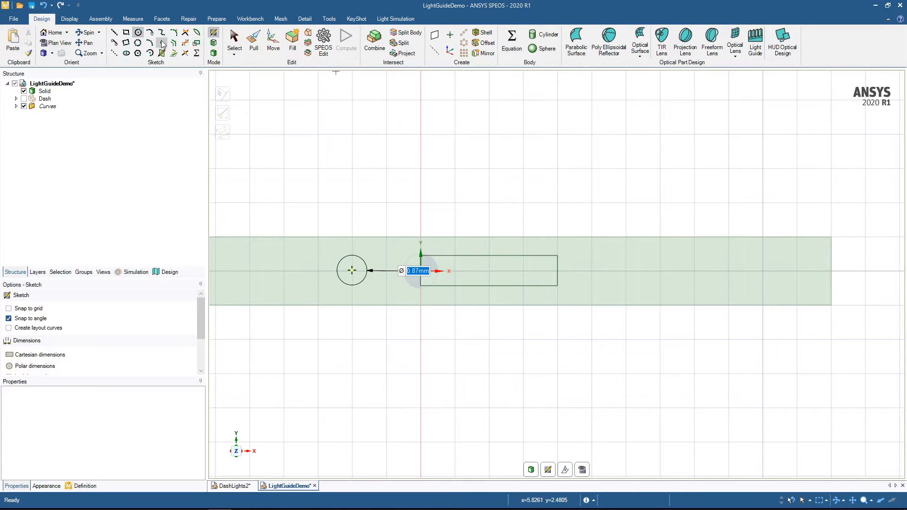
- Sketch two similar wave-shaped splines, one above the other, on the bar face beyond the rectangle on its positive X side
click(592, 268)
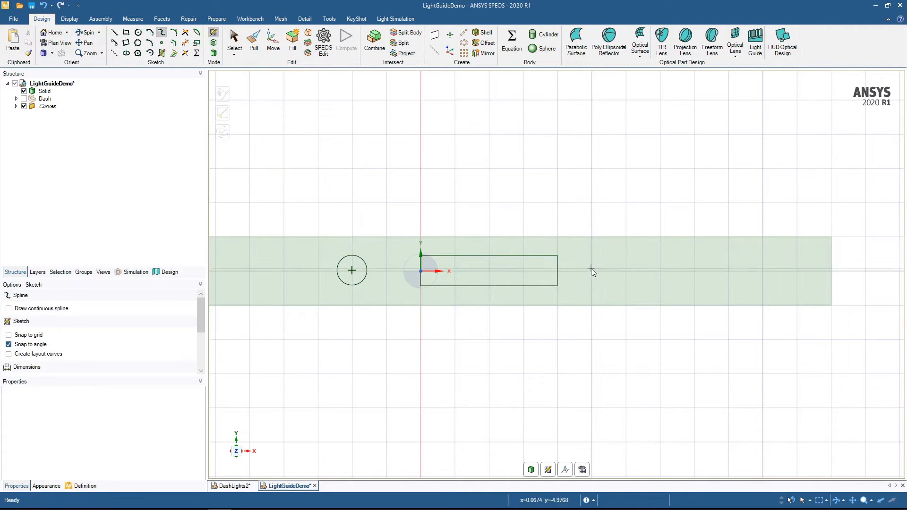
click(616, 256)
click(653, 267)
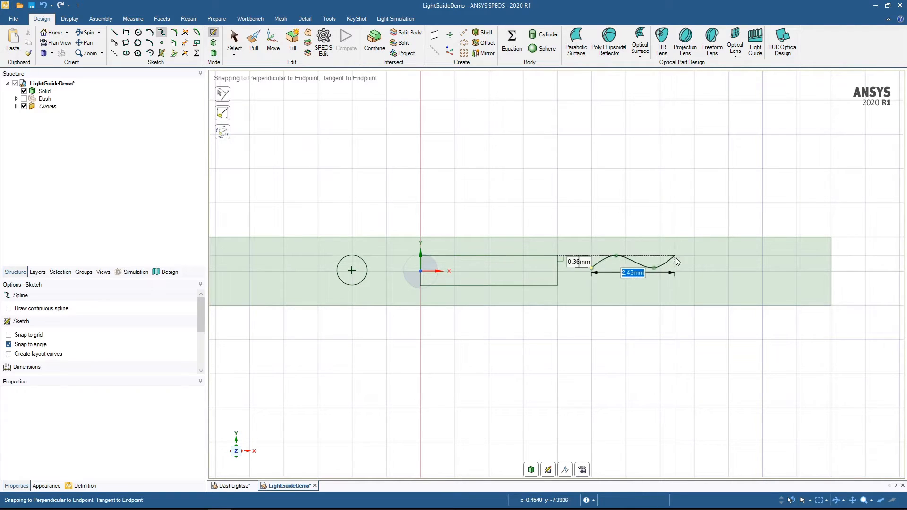
double_click(687, 256)
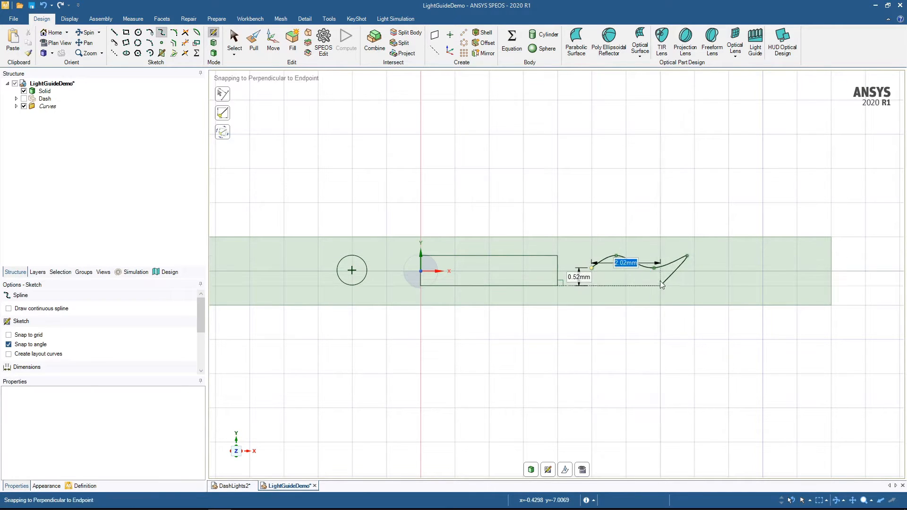
click(593, 285)
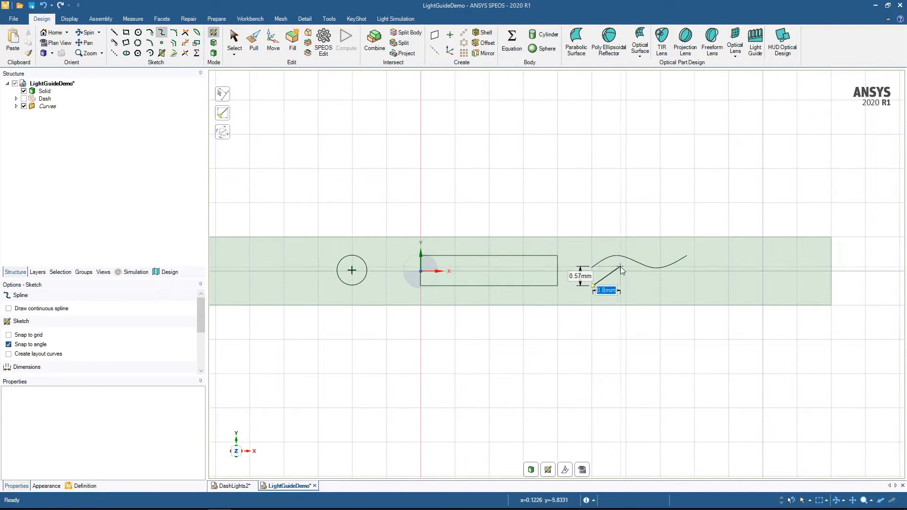
click(615, 271)
click(656, 285)
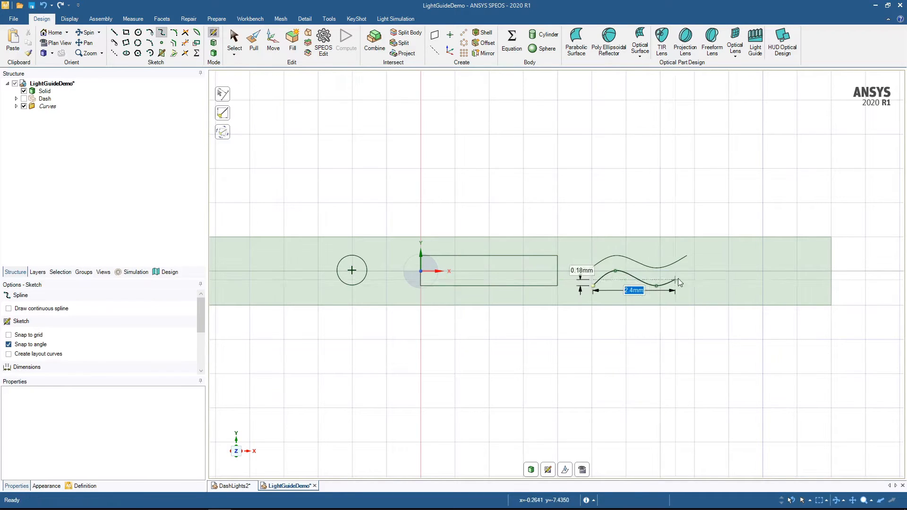
double_click(688, 275)
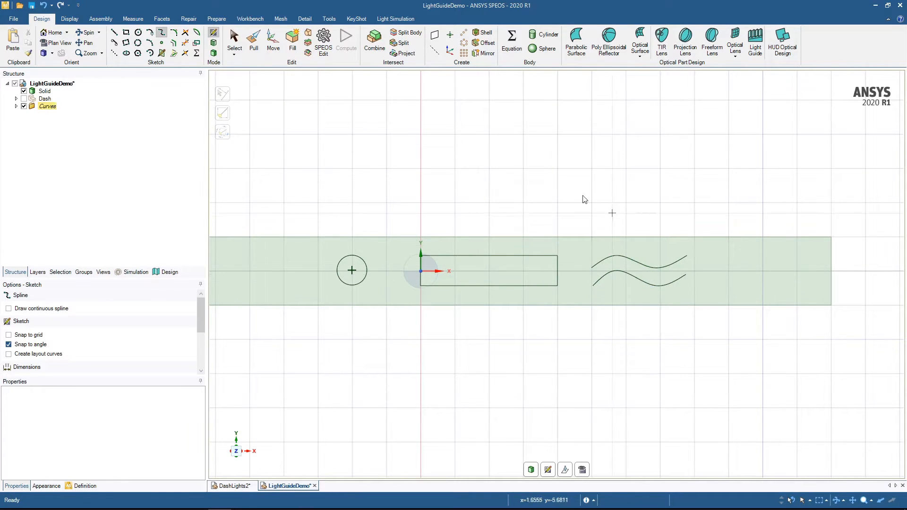
- Close both ends of the wave shape with short lines about 0.55 mm and 0.53 mm long joining the spline endpoints
click(114, 32)
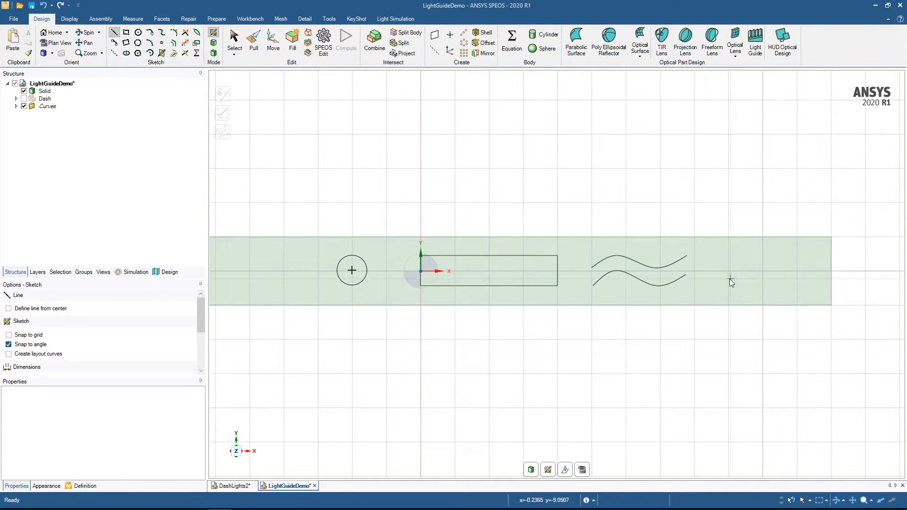
click(687, 256)
click(687, 276)
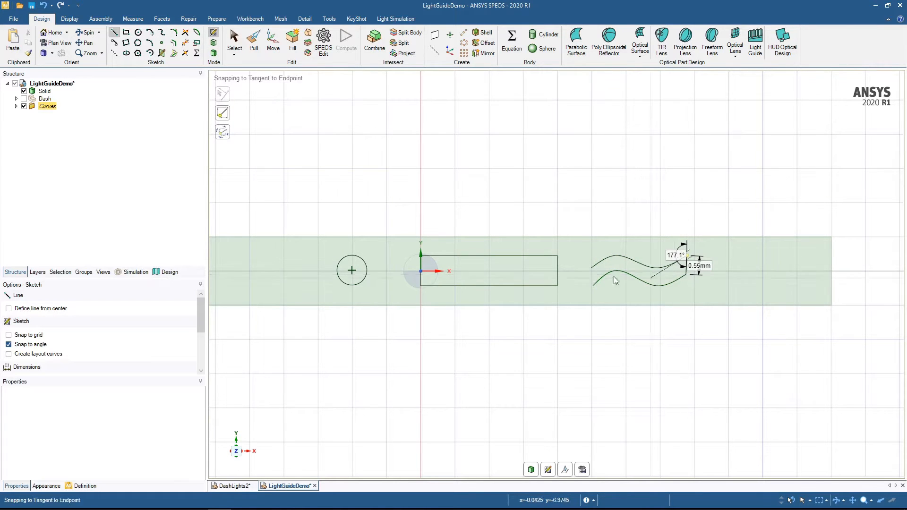
click(592, 267)
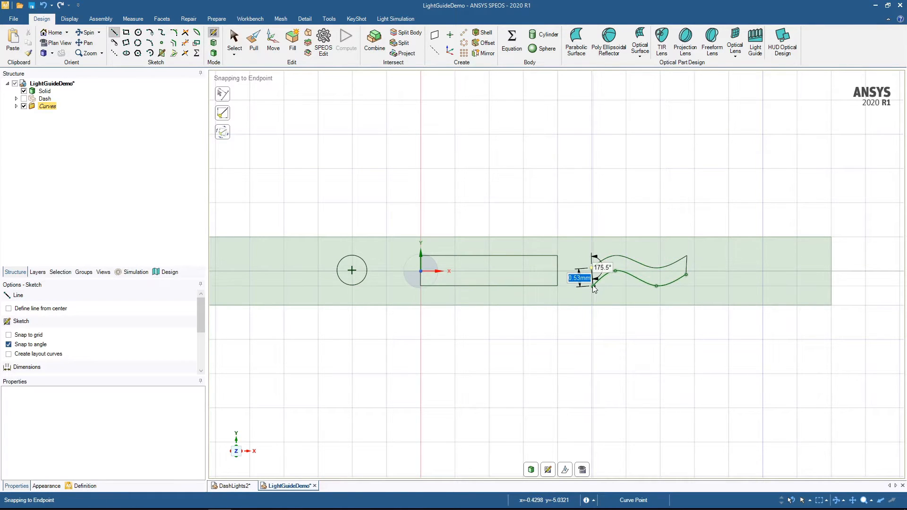
click(593, 285)
key(Escape)
- Turn the sketch into solid faces and pull the circle, rectangle and wave regions together outward from the bar
mouse_move(435, 339)
middle_down()
mouse_move(455, 327)
mouse_move(409, 380)
middle_up()
middle_drag(798, 337, 770, 373)
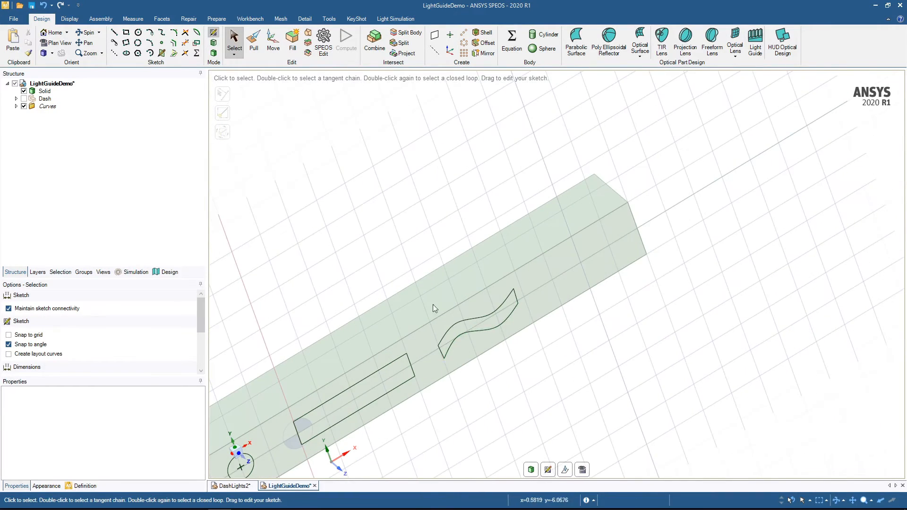
ctrl+middle_drag(316, 243, 485, 101)
middle_drag(410, 184, 424, 170)
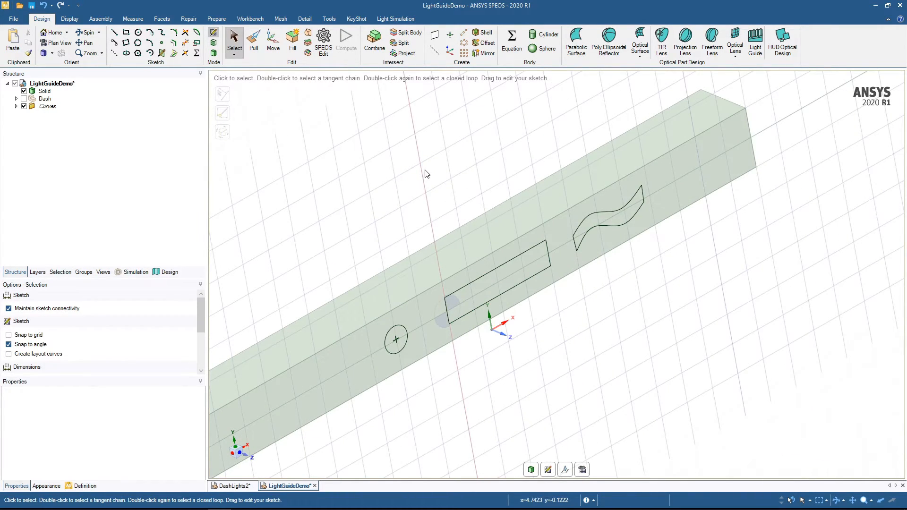
key(d)
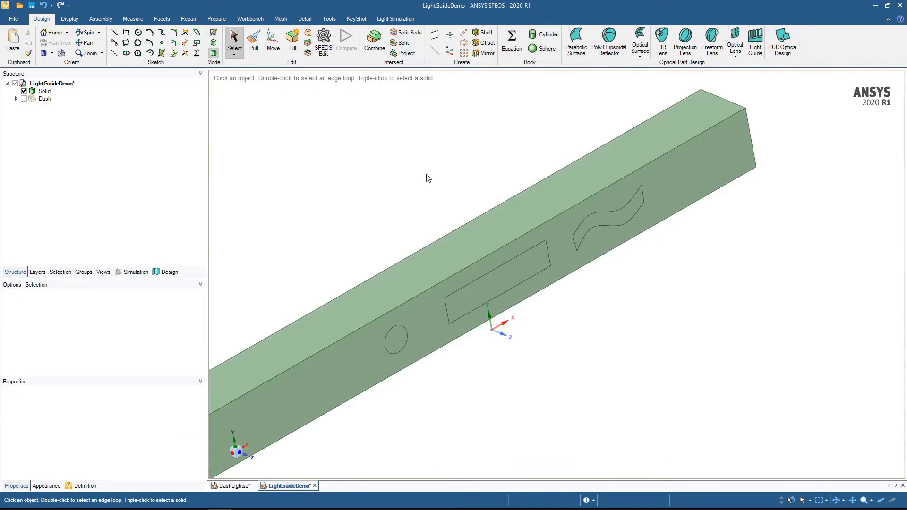
click(394, 337)
ctrl+click(477, 302)
ctrl+click(598, 223)
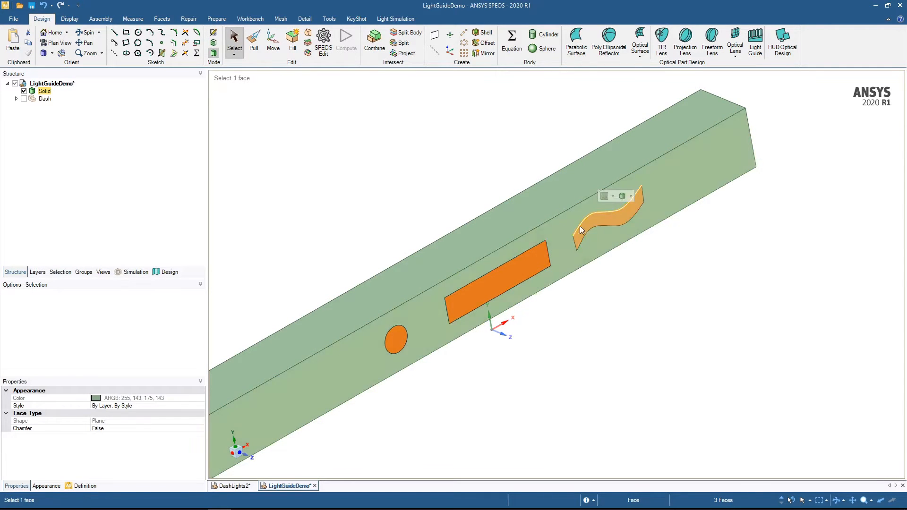
key(p)
drag(458, 378, 541, 437)
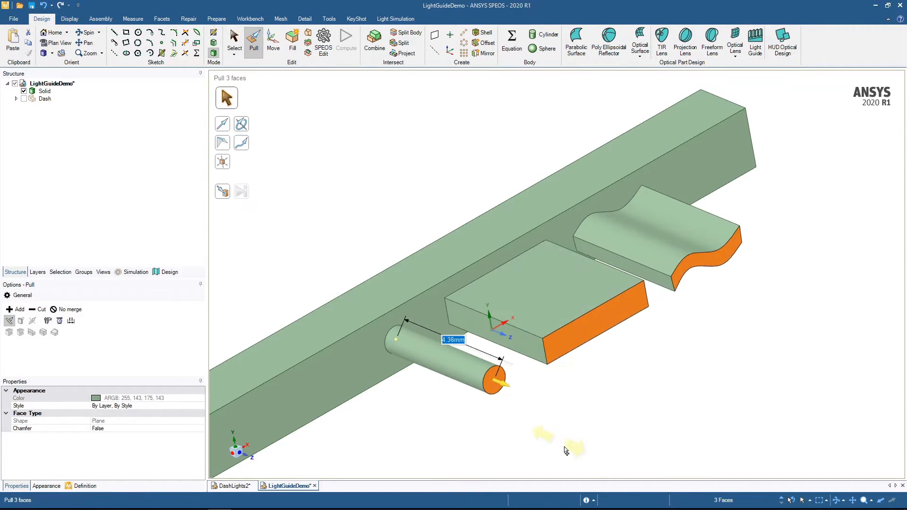
click(455, 430)
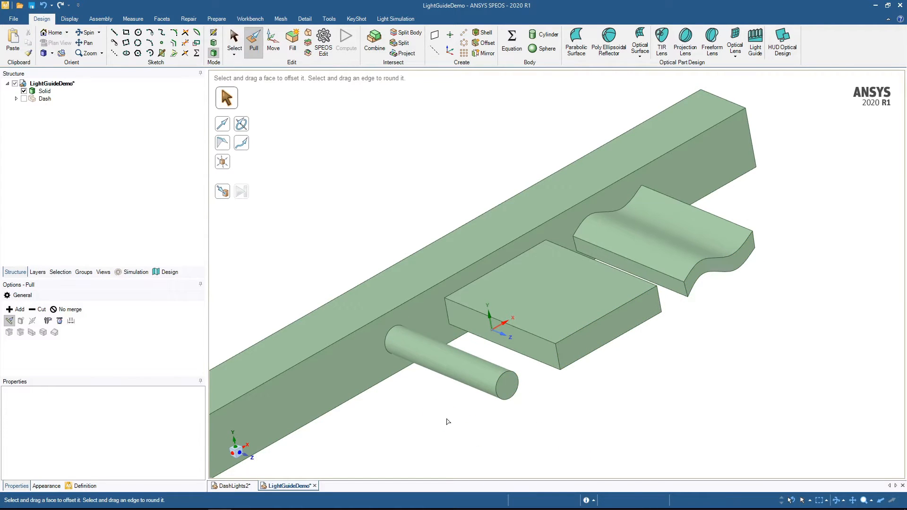
- Show the Dash component and split the light guide with the dash's curved front face, removing the three protruding ends
click(24, 98)
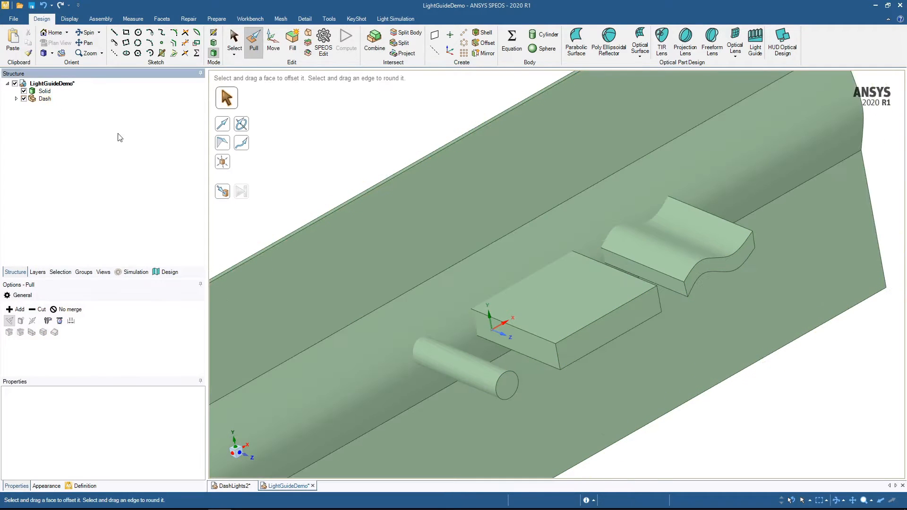
middle_drag(388, 143, 396, 102)
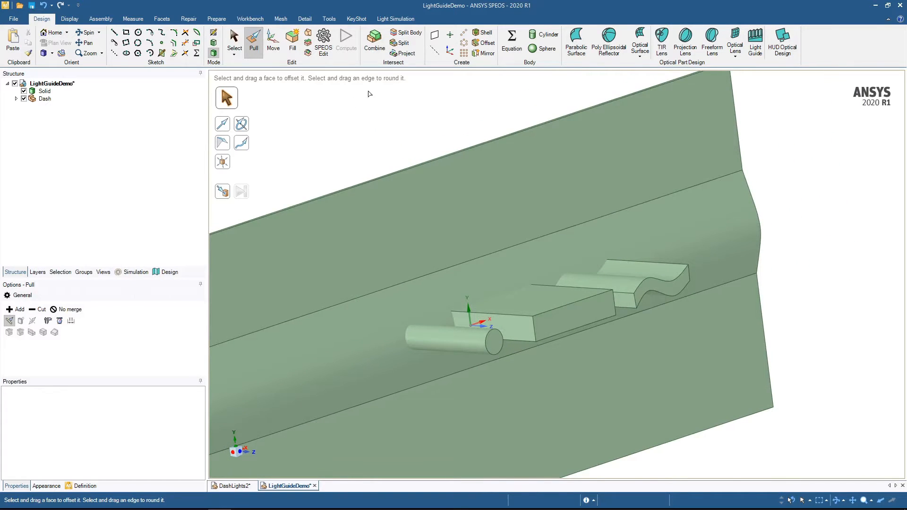
click(405, 33)
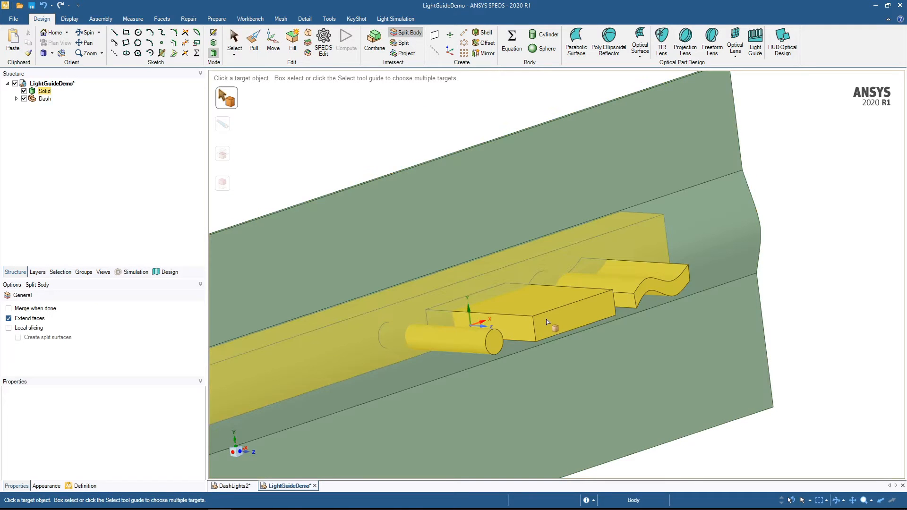
click(547, 322)
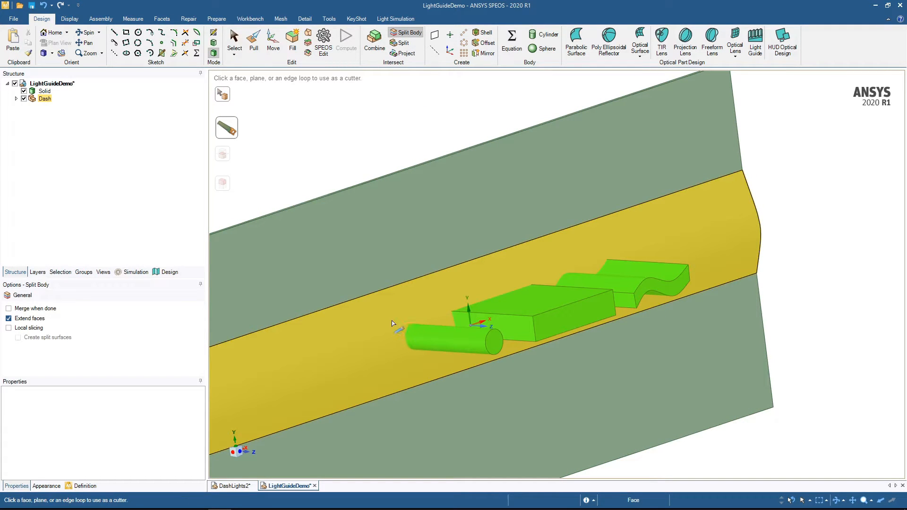
click(392, 323)
click(454, 342)
click(533, 329)
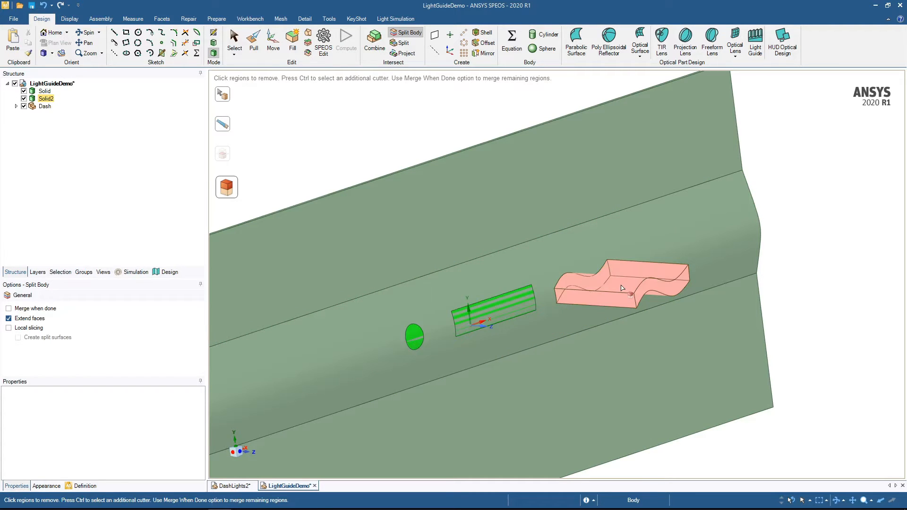
click(621, 288)
click(835, 260)
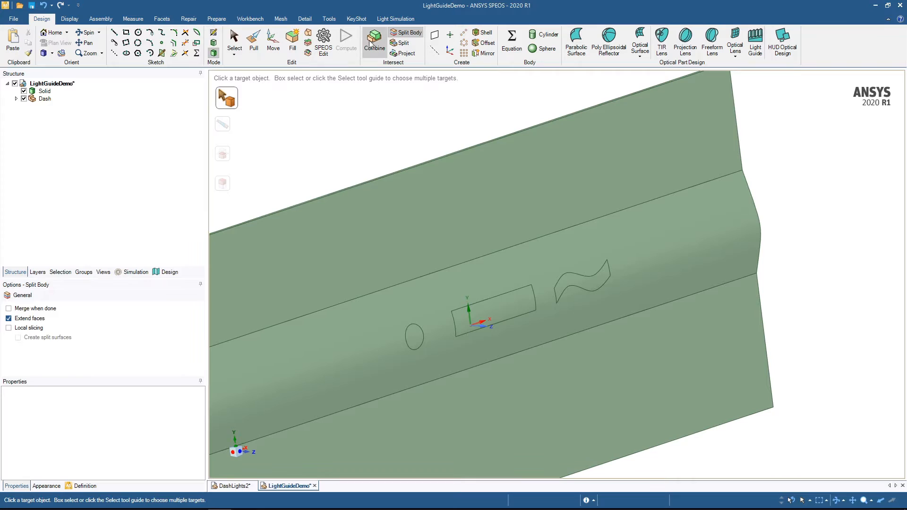
- Cut the dash with the light guide, keeping the cutter, remove the circle, rectangle and wave regions, and hide the light guide solid
click(373, 50)
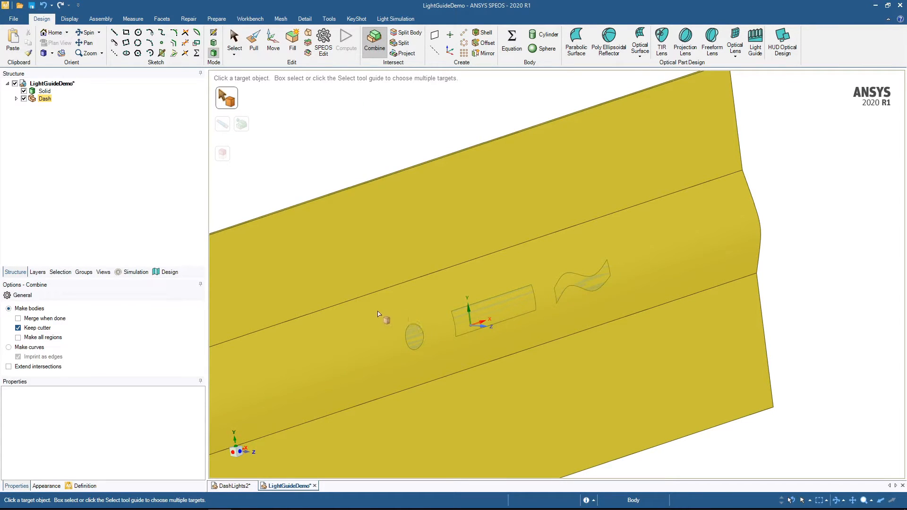
click(375, 336)
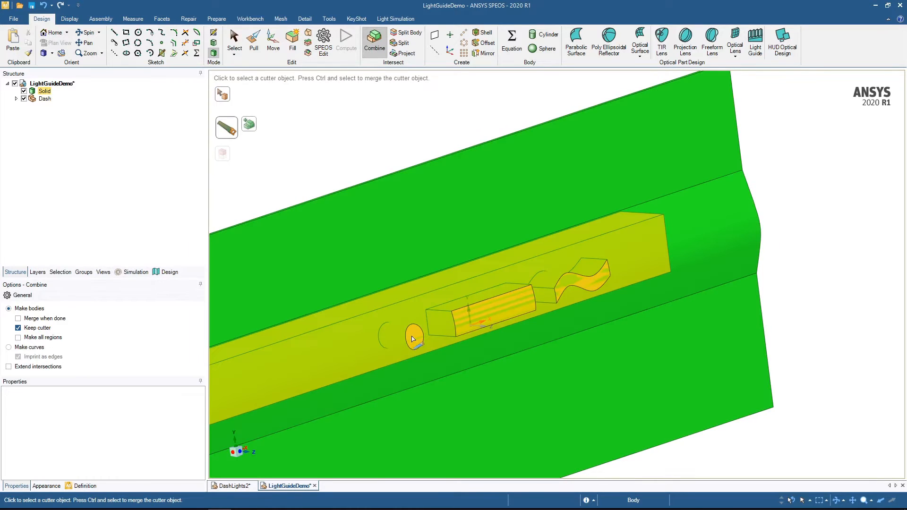
click(413, 337)
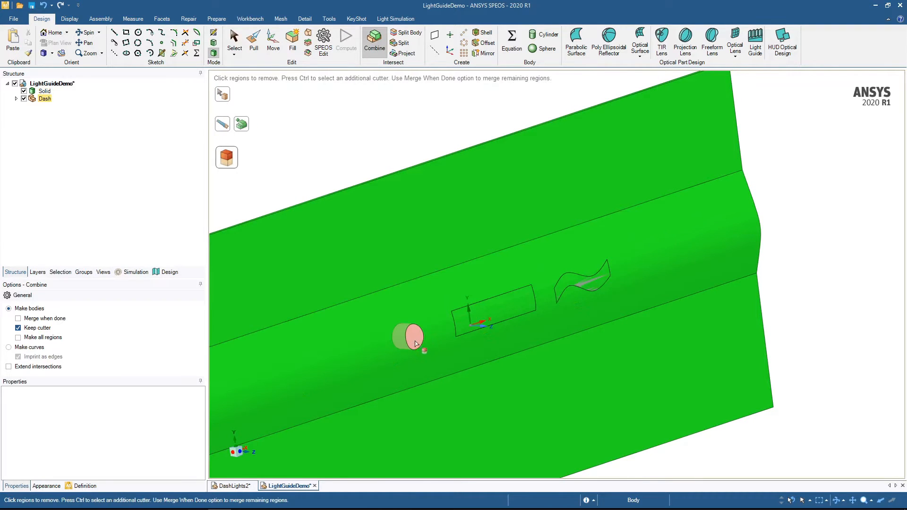
click(416, 340)
click(494, 312)
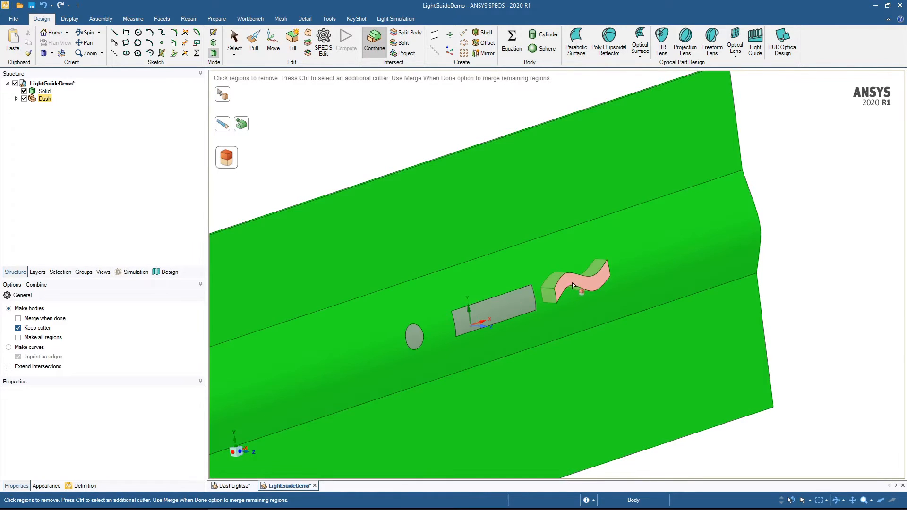
click(567, 281)
key(Escape)
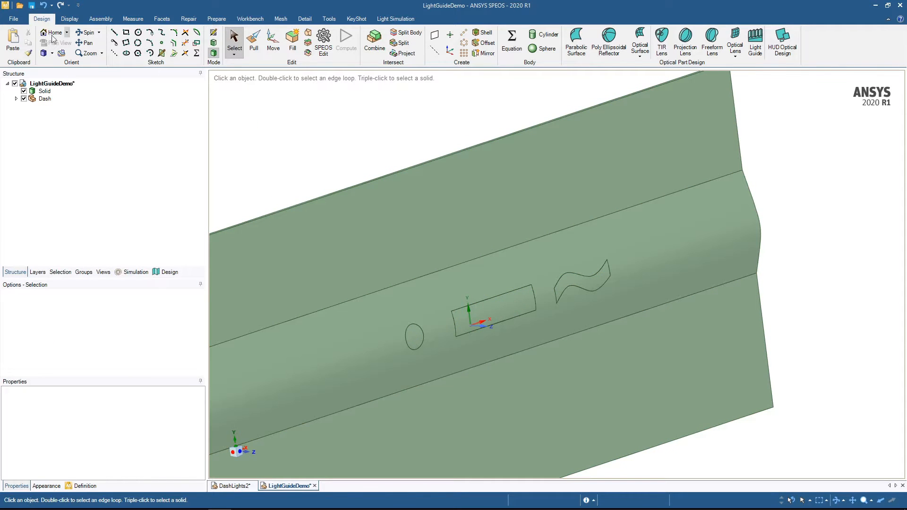
click(25, 92)
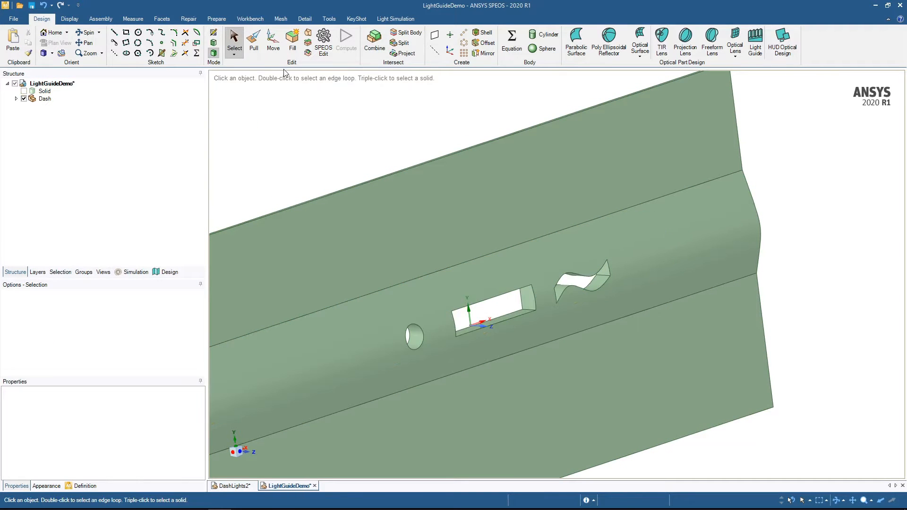
mouse_move(324, 136)
middle_down()
mouse_move(258, 128)
mouse_move(330, 127)
middle_up()
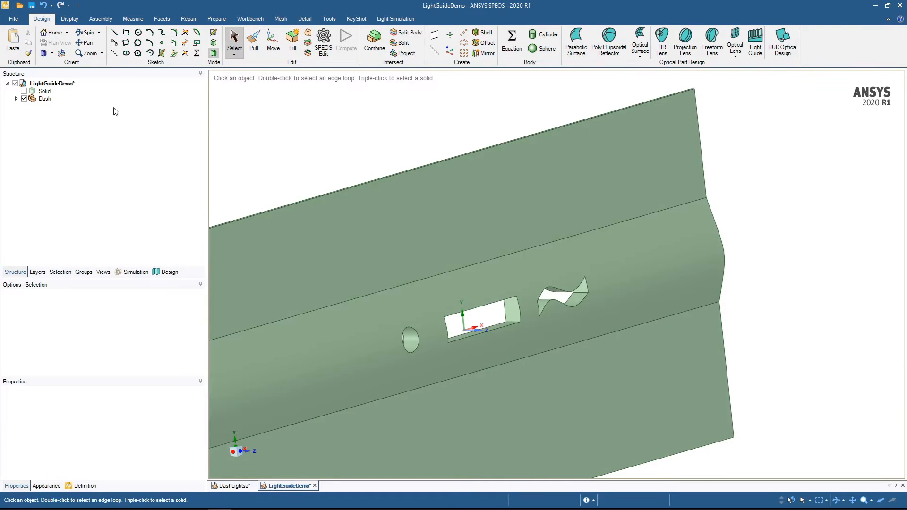
- Chamfer the front edge loops of the wave, rectangle and circle openings in the dash together with a 0.2 mm setback
scroll(599, 337, up, 4)
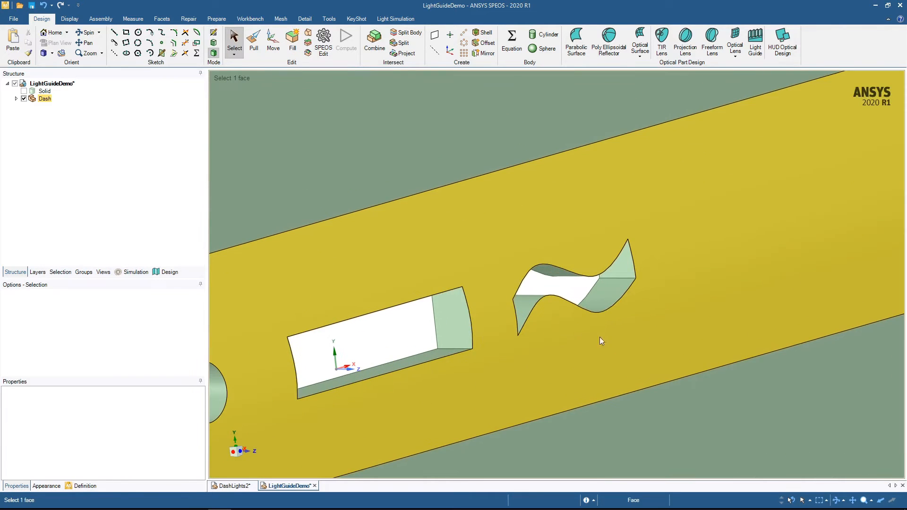
click(610, 310)
double_click(610, 310)
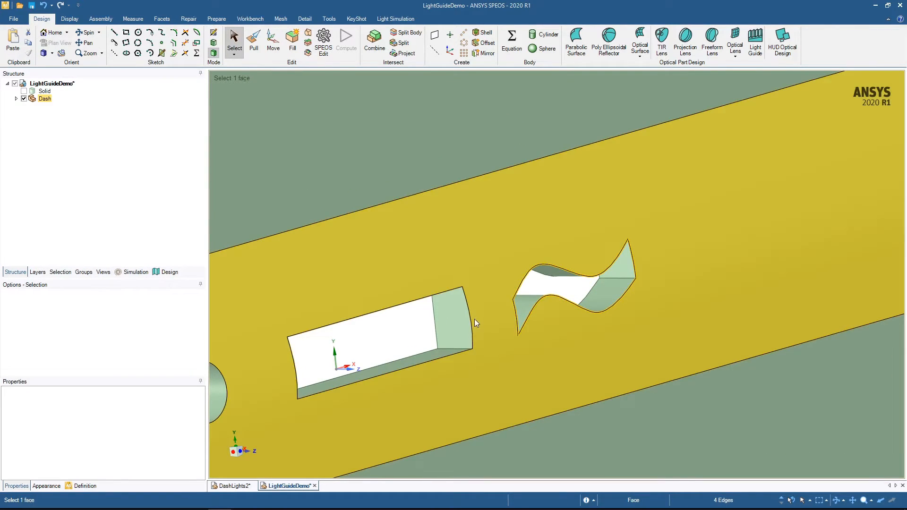
ctrl+double_click(473, 327)
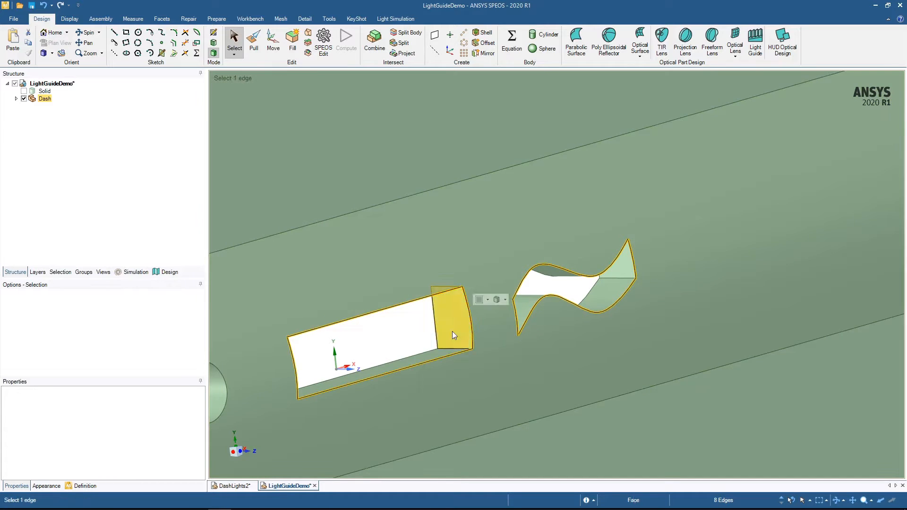
shift+middle_drag(452, 331, 791, 176)
ctrl+click(670, 225)
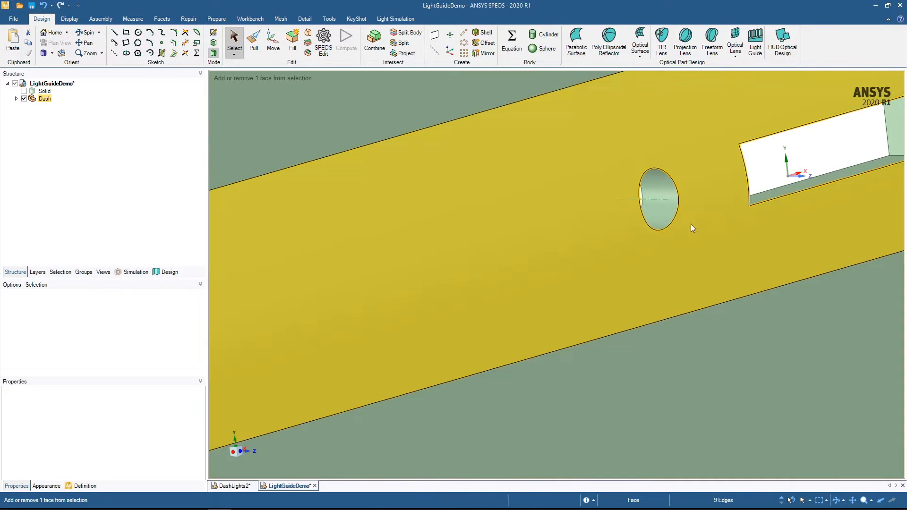
ctrl+middle_drag(712, 220, 461, 306)
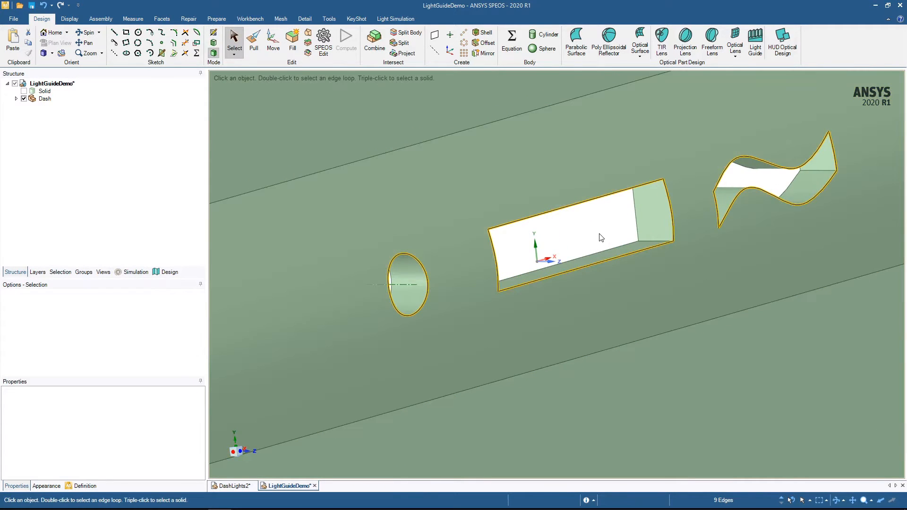
key(p)
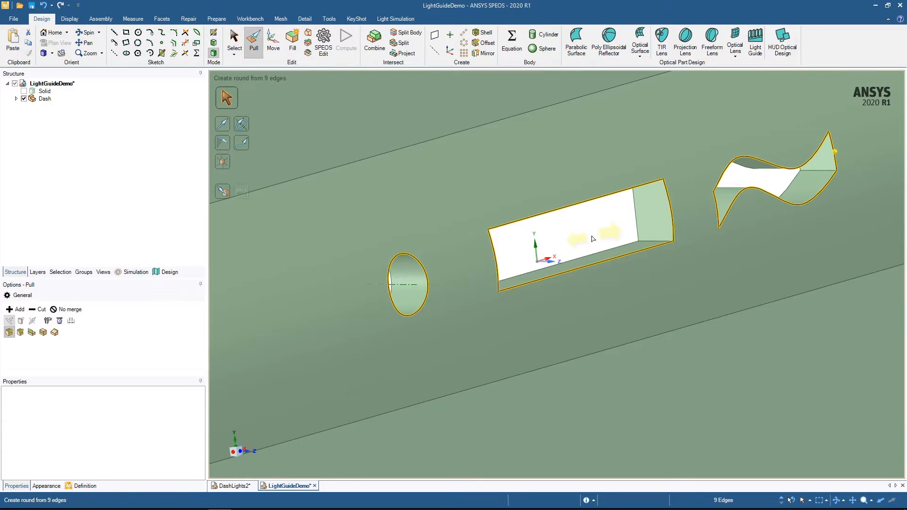
click(20, 333)
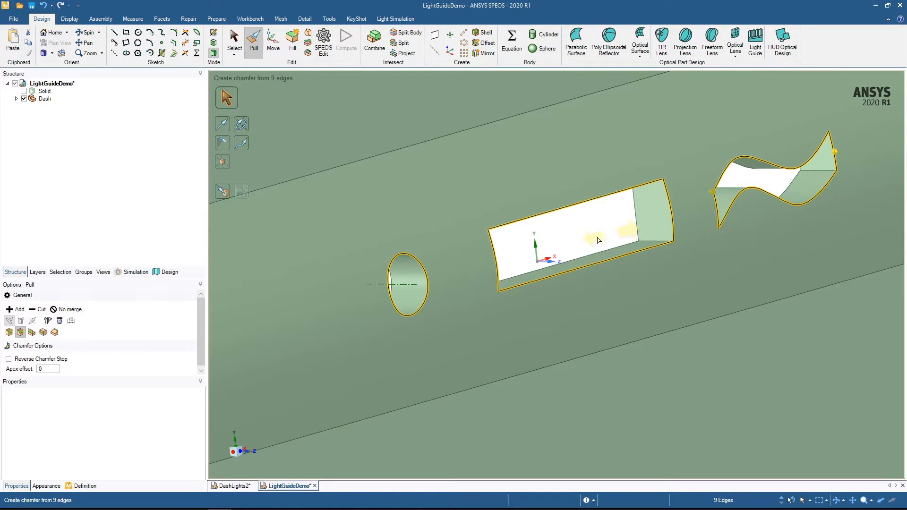
drag(599, 241, 613, 239)
key(Escape)
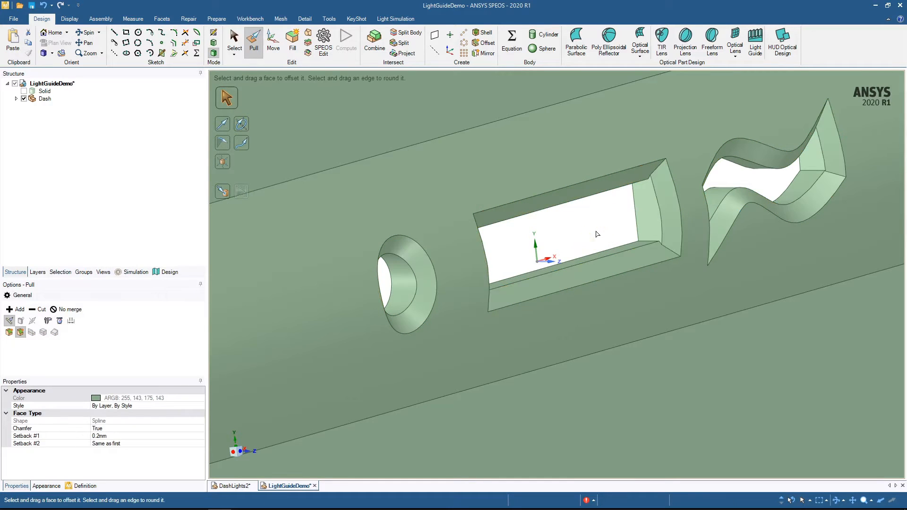
- Show the light guide solid again and change its color to white
click(23, 90)
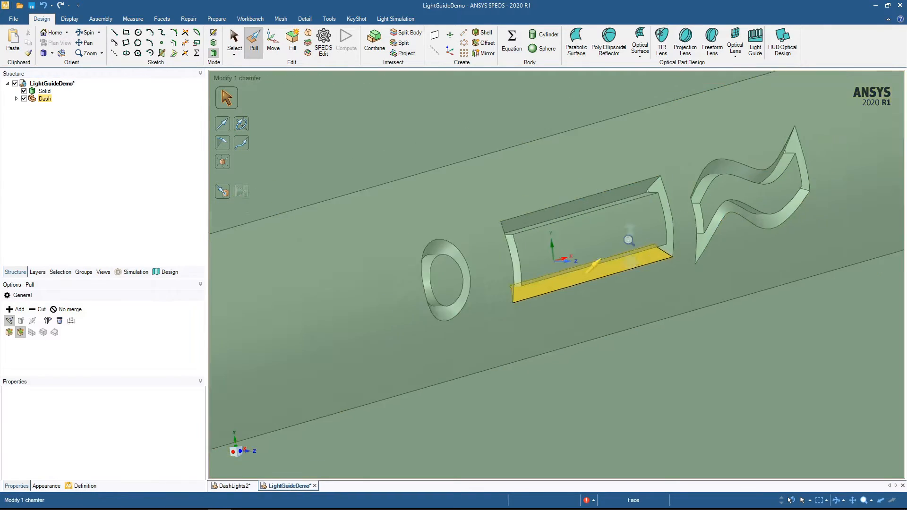
scroll(628, 240, down, 8)
middle_drag(211, 332, 300, 218)
key(s)
middle_drag(302, 164, 115, 142)
click(42, 91)
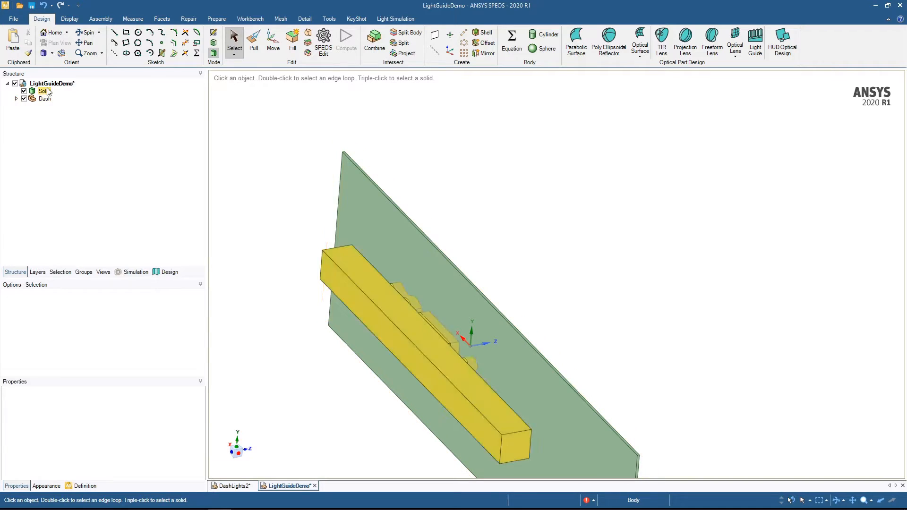
click(44, 91)
click(70, 19)
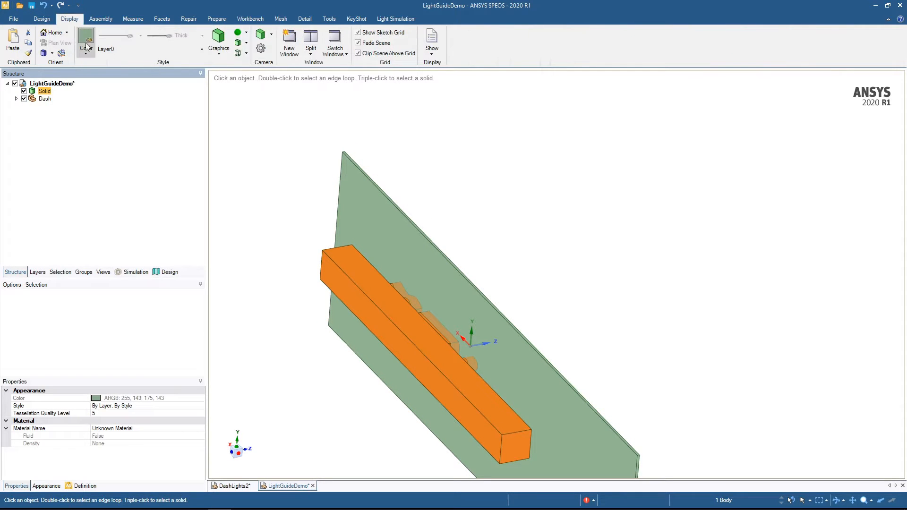
click(87, 57)
click(177, 209)
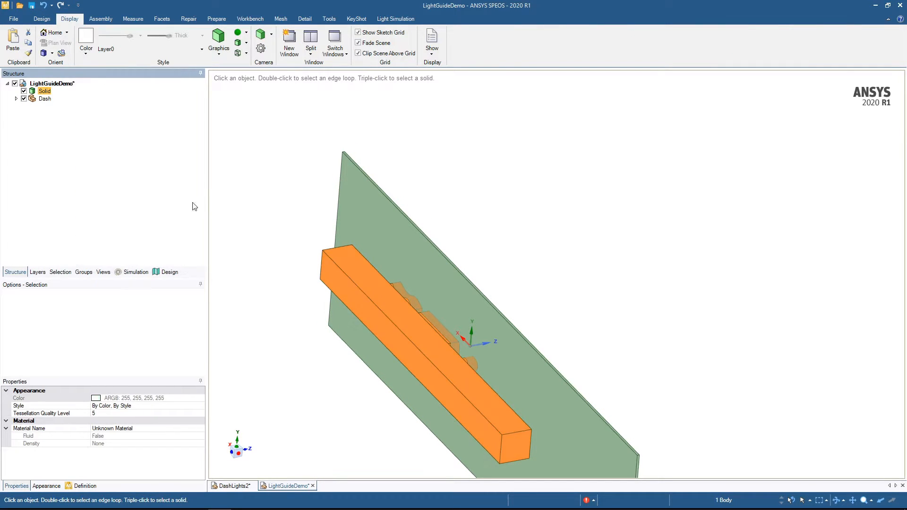
click(297, 218)
- Move the dash solid out of the Dash component to the top level of the design and delete the emptied component
mouse_move(298, 218)
middle_down()
mouse_move(246, 184)
mouse_move(274, 154)
mouse_move(288, 156)
middle_up()
click(45, 99)
click(16, 98)
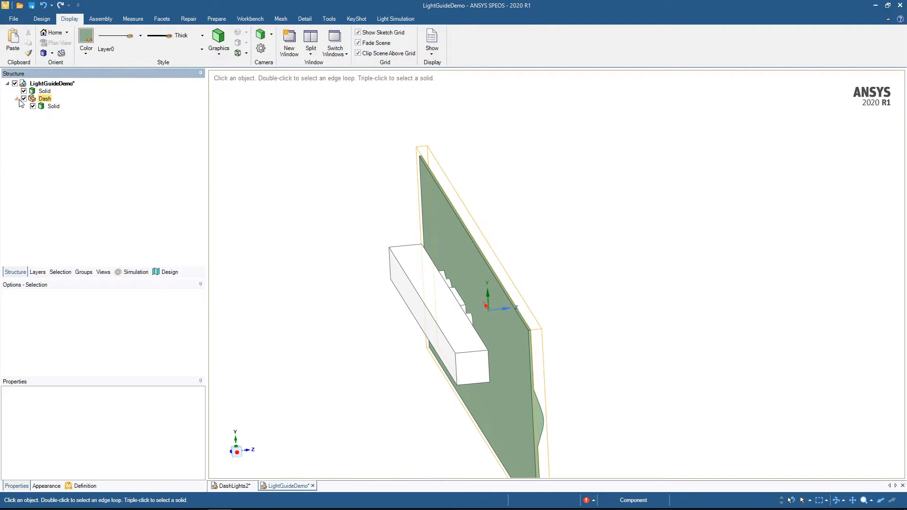
click(54, 106)
drag(53, 107, 49, 91)
click(46, 107)
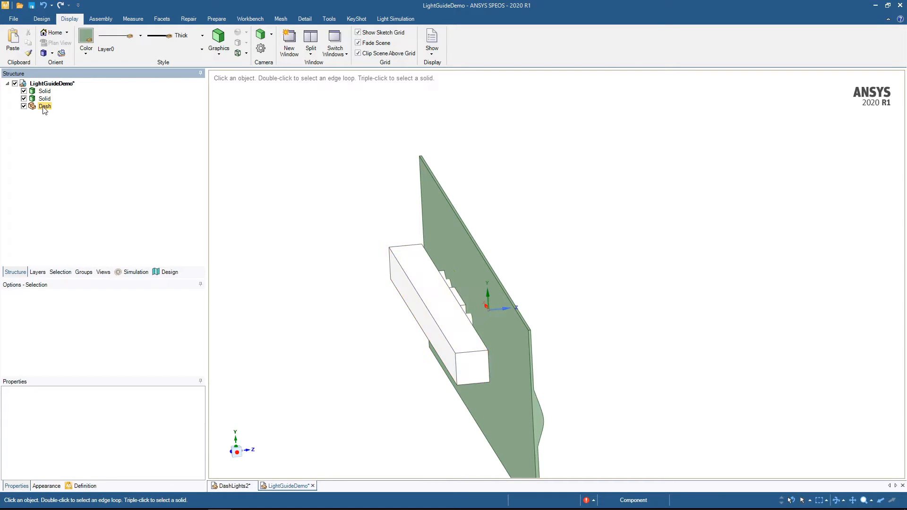
key(Delete)
- Rename the dash solid as Dash and the light guide solid as Lightguide
click(44, 91)
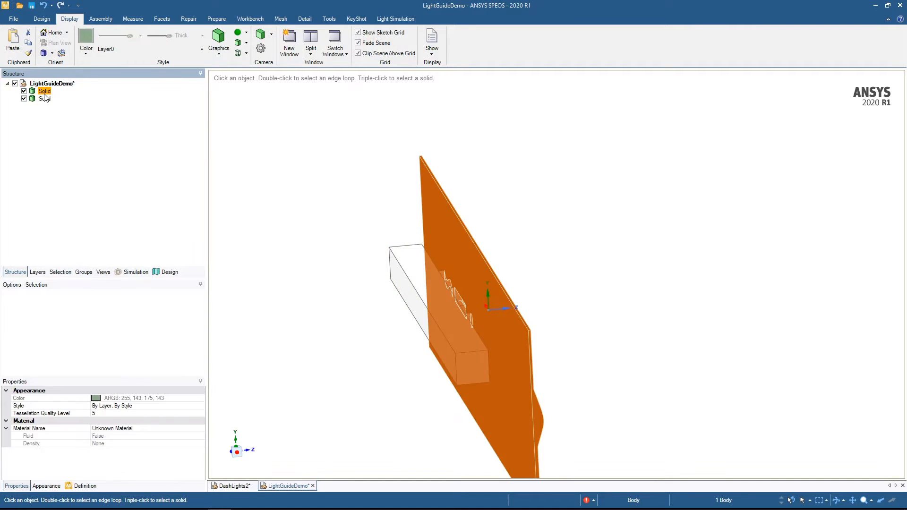
key(F2)
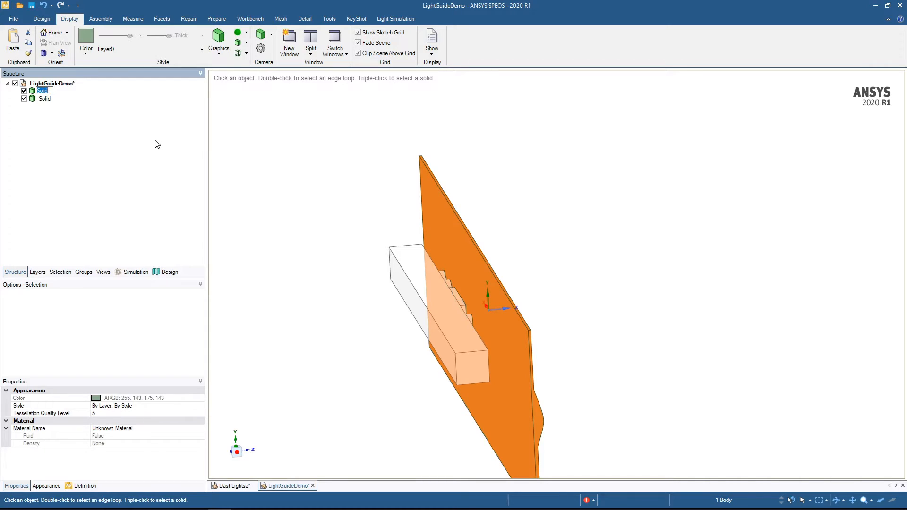
text(Dash)
key(Return)
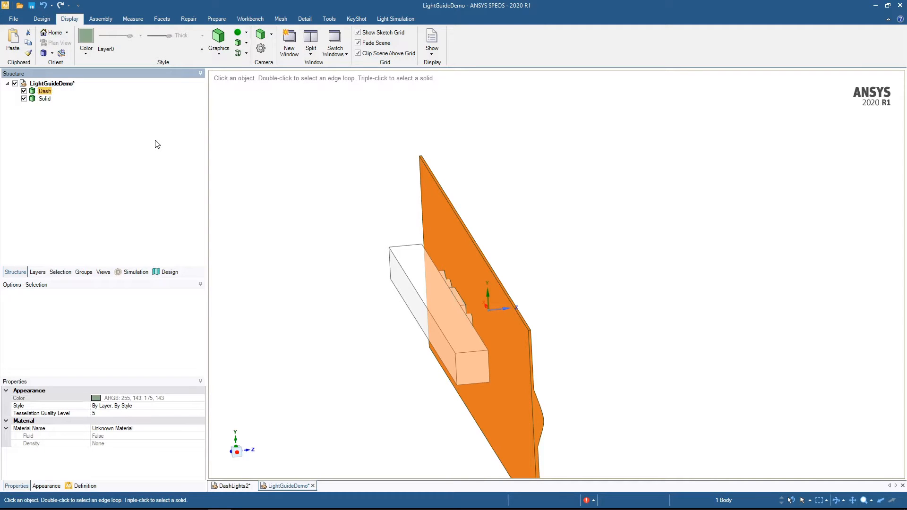
key(Down)
key(F2)
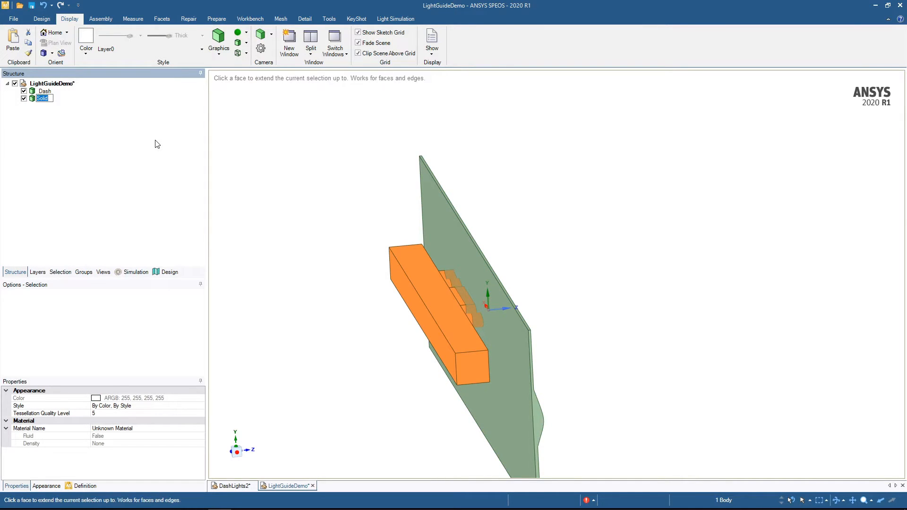
text(Lightguide)
key(Return)
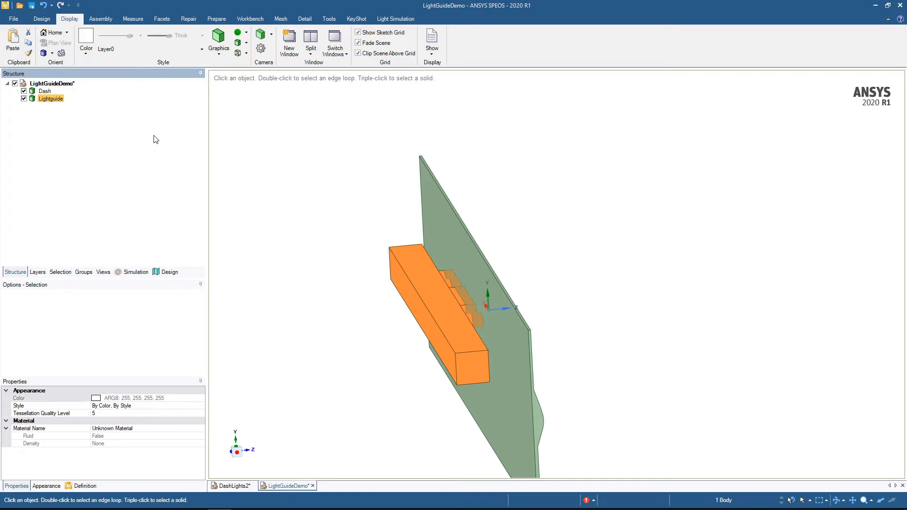
click(355, 332)
- Copy the light guide's square end face as a separate surface and move it slightly outward from the bar's end
ctrl+middle_drag(469, 368, 486, 449)
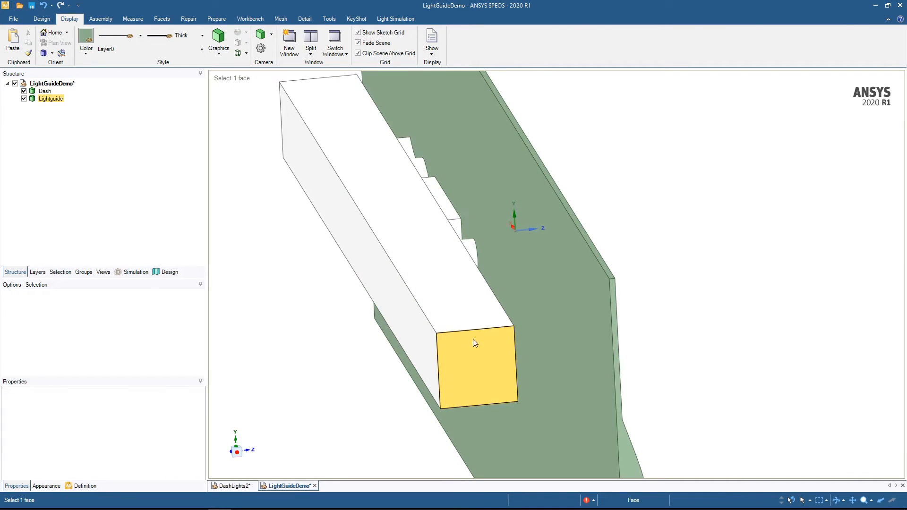
click(474, 359)
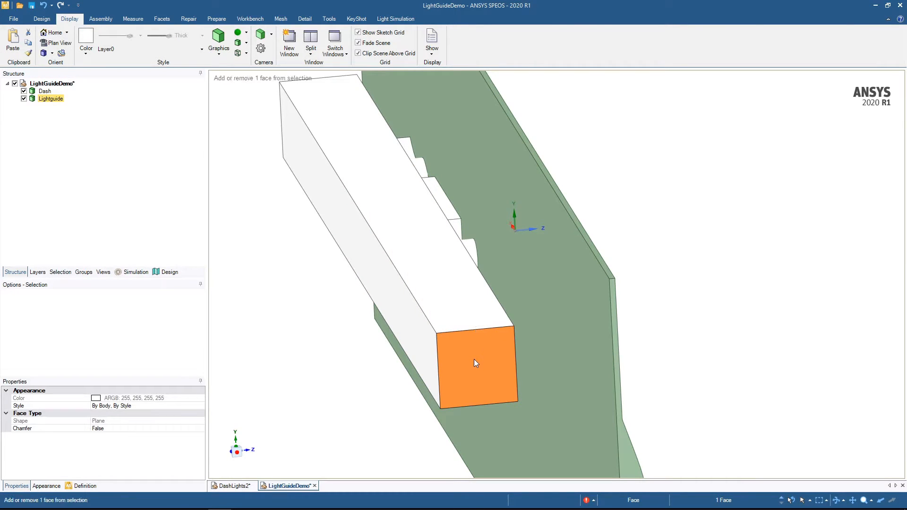
key(ctrl+c)
key(ctrl+v)
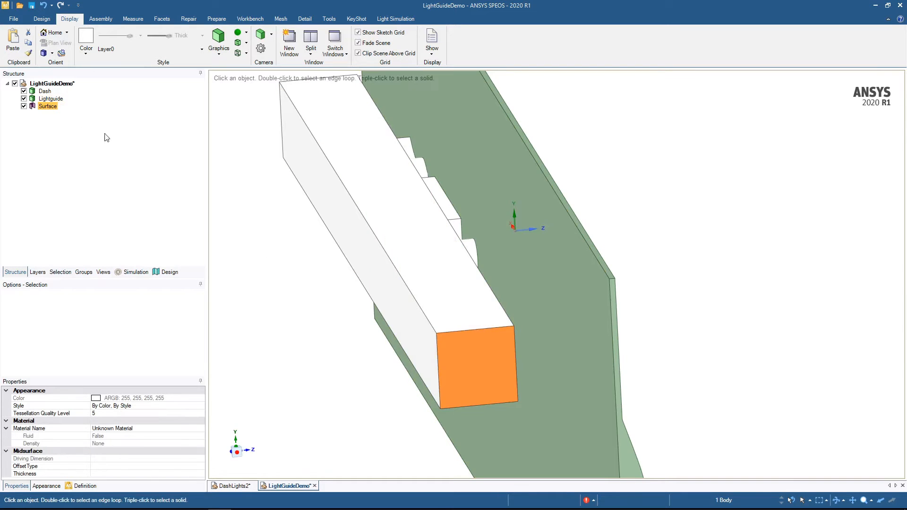
key(m)
drag(483, 378, 486, 381)
key(Return)
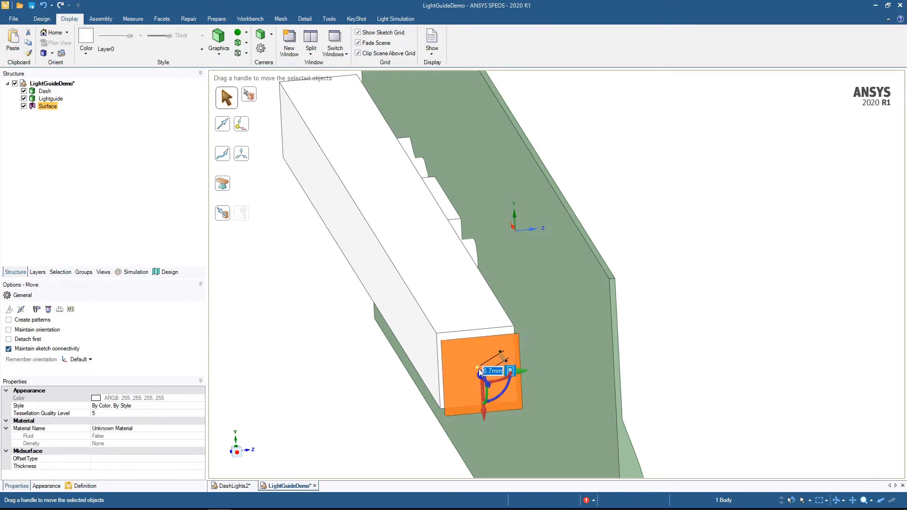
- Shrink the copied surface by pulling its four edges inward 0.5 mm
double_click(456, 340)
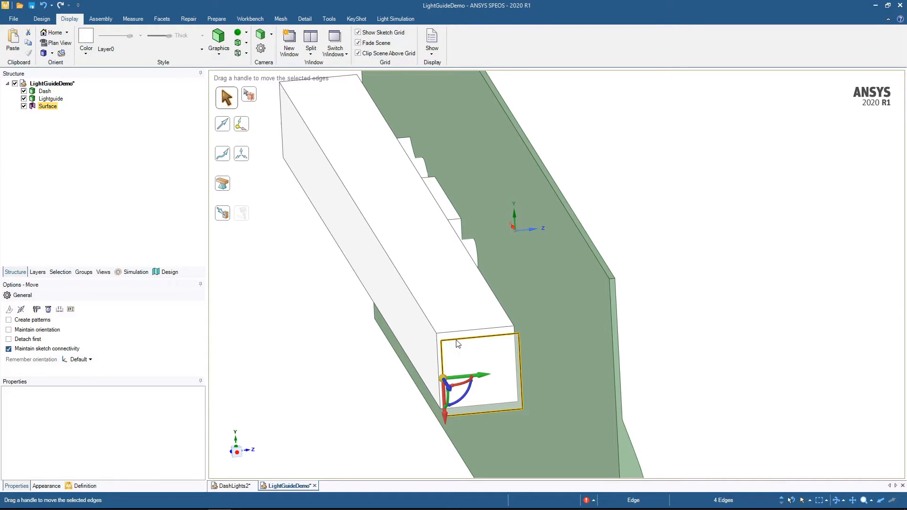
key(p)
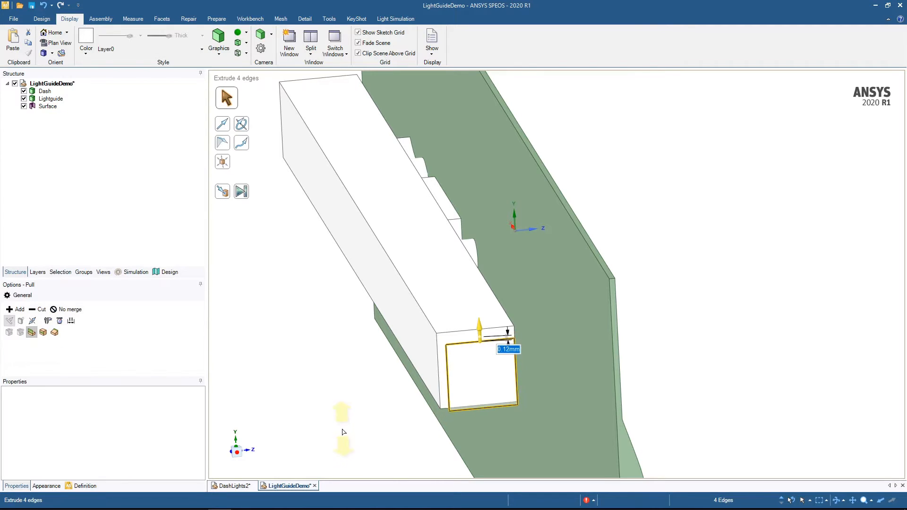
text(0.5)
key(Return)
middle_drag(344, 428, 352, 427)
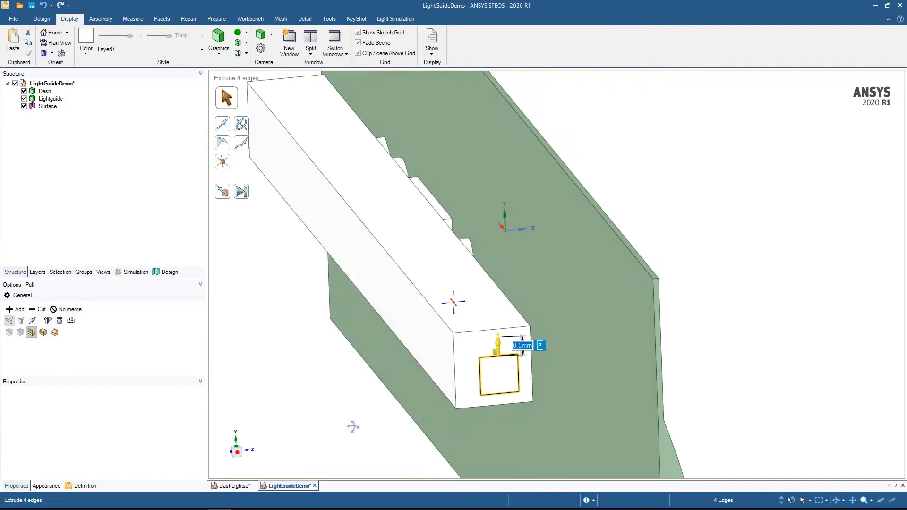
- Rename the small square surface as LEDEmitter
click(53, 108)
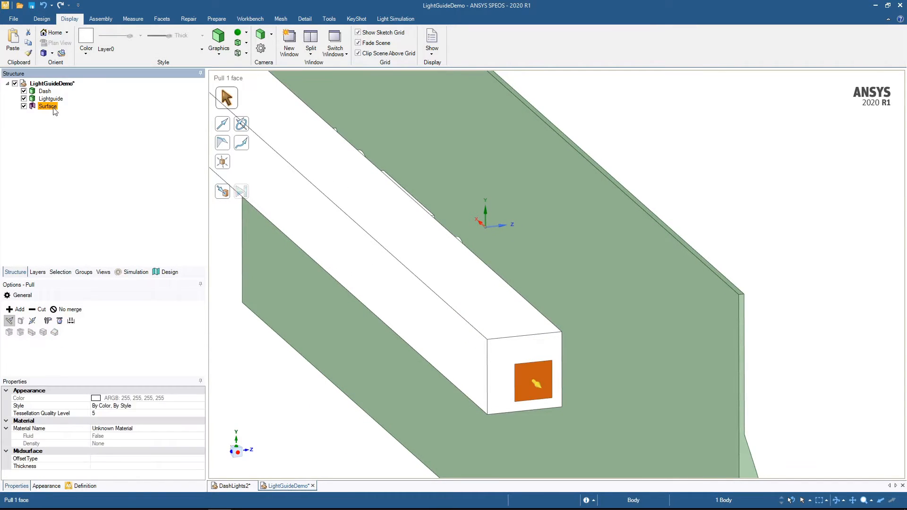
click(53, 108)
text(LEDE)
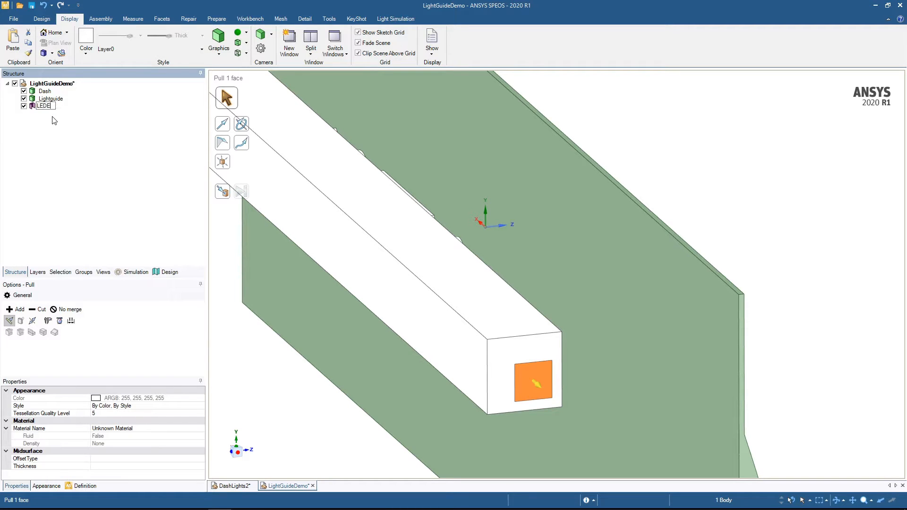
text(mitter)
key(Return)
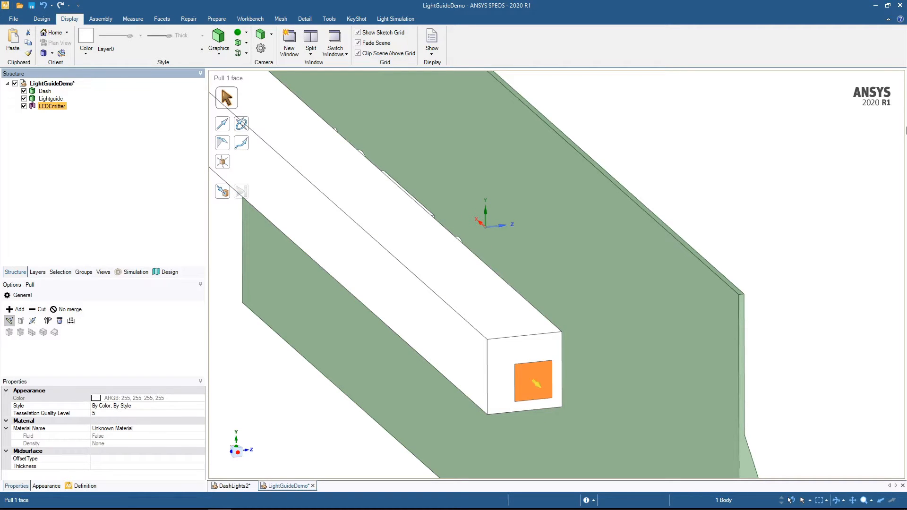
- Create a coordinate system at the world origin near the rectangular opening in the dash
middle_drag(788, 193, 736, 198)
click(763, 189)
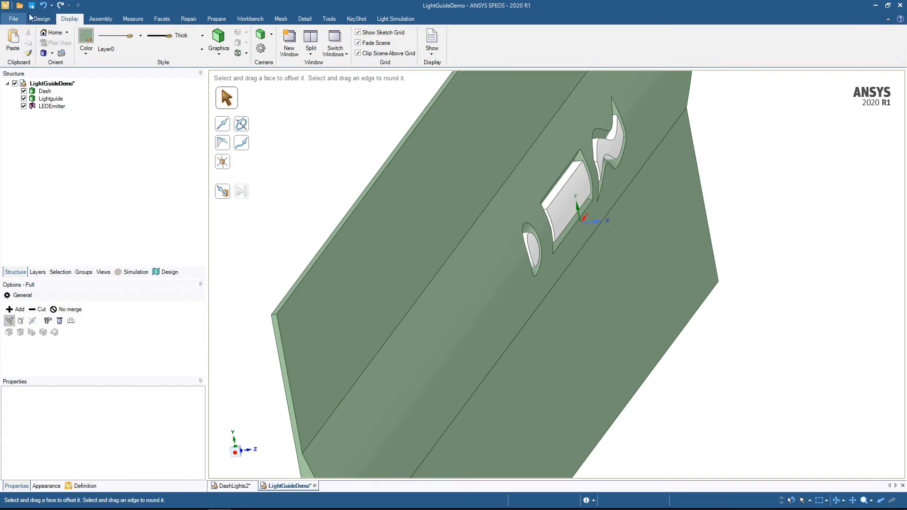
click(31, 19)
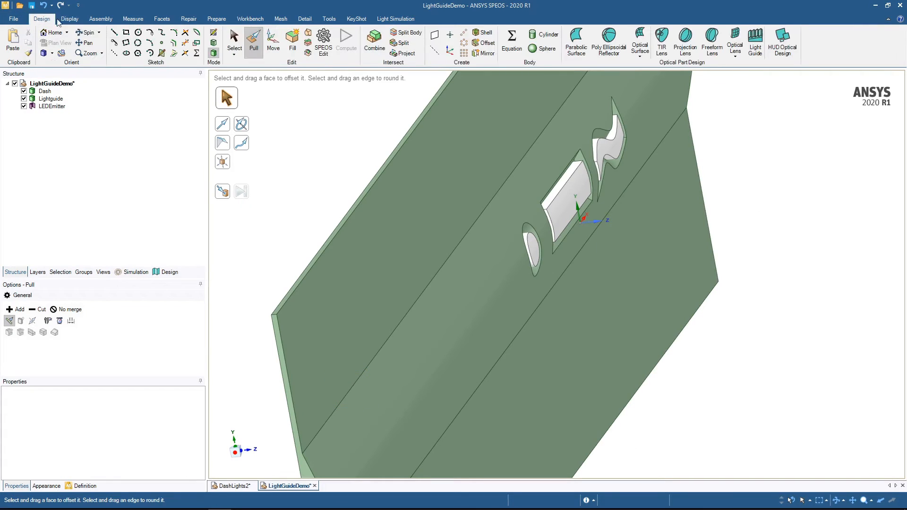
click(448, 53)
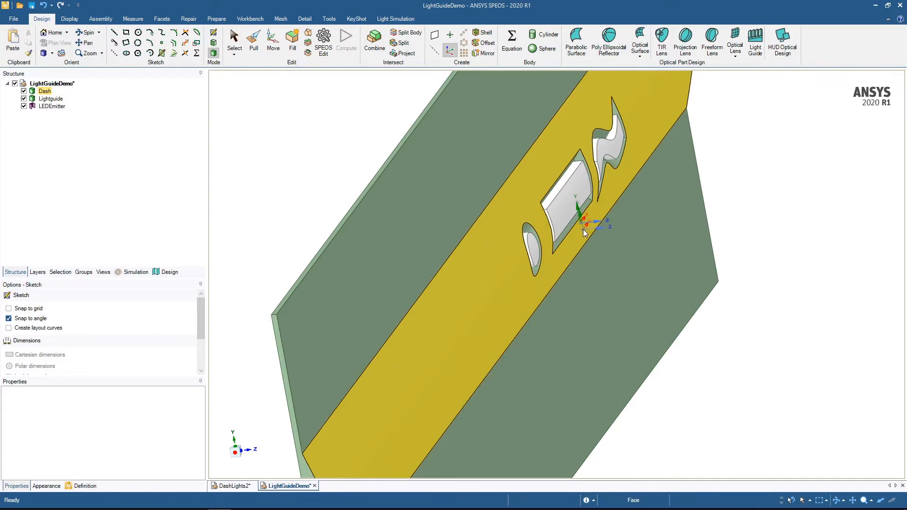
click(581, 223)
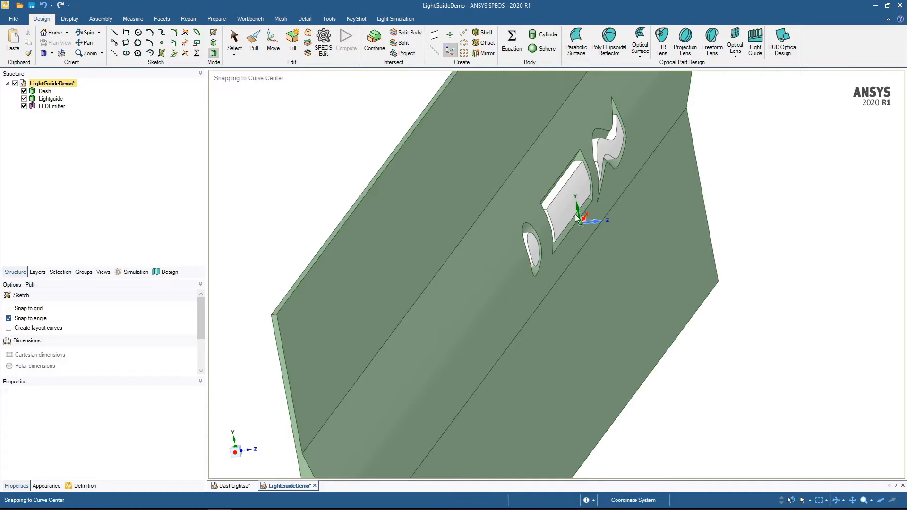
- Rename the new coordinate system as Target
click(40, 115)
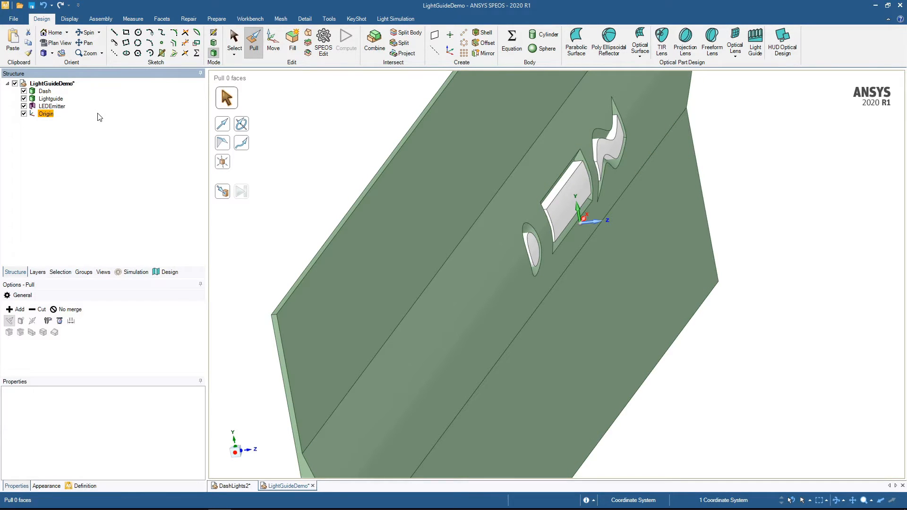
key(F2)
text(E)
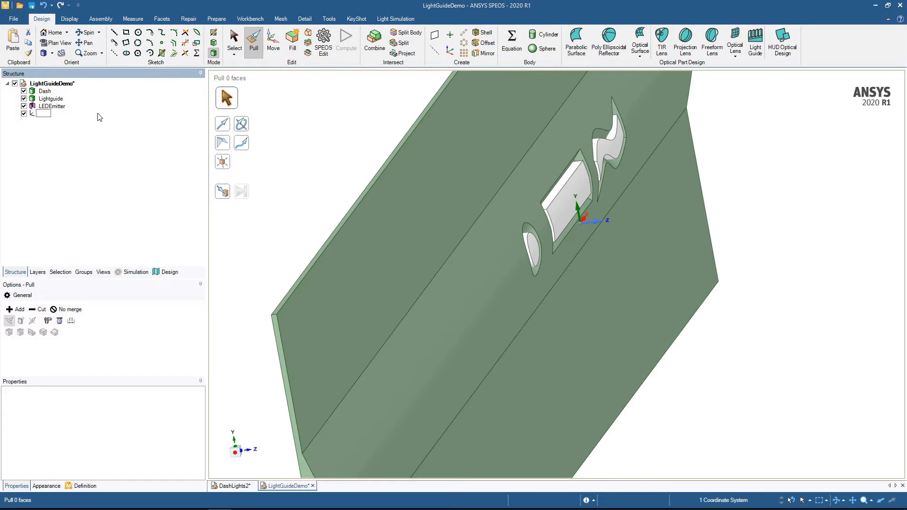
key(Return)
click(334, 195)
- Inspect the dash and the three symbol openings around the Target coordinate system from several angles
middle_drag(695, 437, 658, 400)
scroll(658, 399, up, 1)
scroll(658, 399, down, 3)
middle_drag(596, 151, 664, 170)
shift+middle_drag(733, 436, 662, 402)
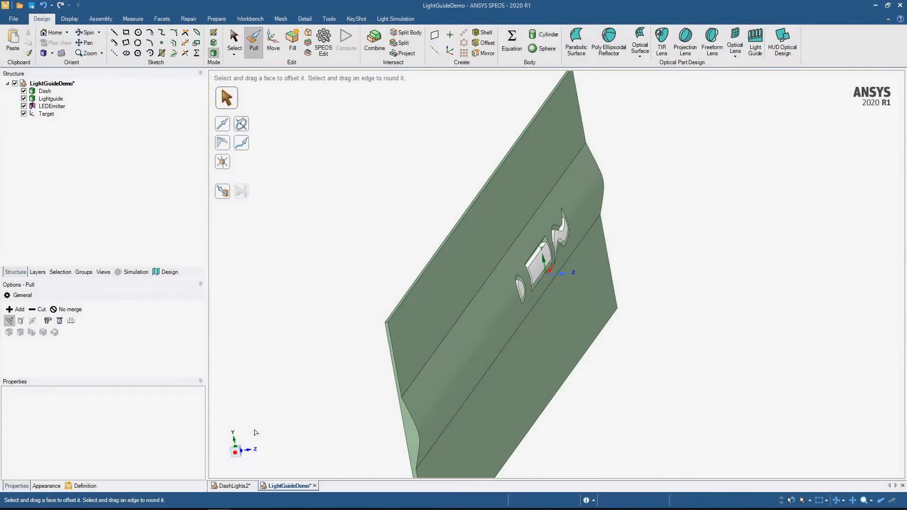
middle_drag(310, 432, 313, 408)
click(312, 408)
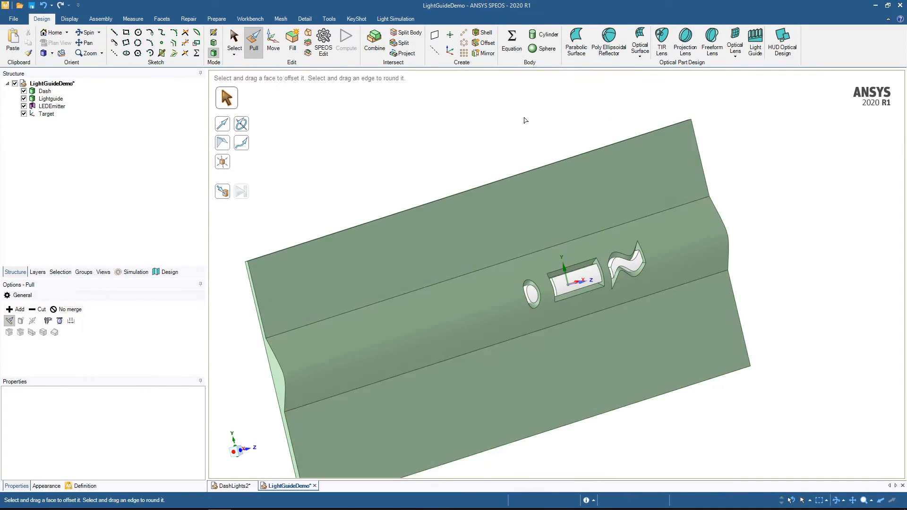
middle_drag(524, 118, 514, 145)
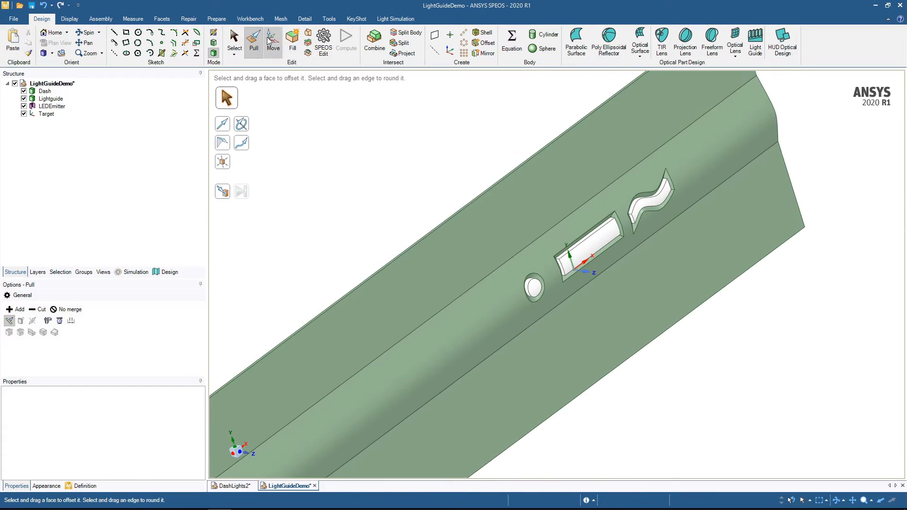
- Add an optical material to the light simulation and name it Plastic
click(396, 19)
click(135, 272)
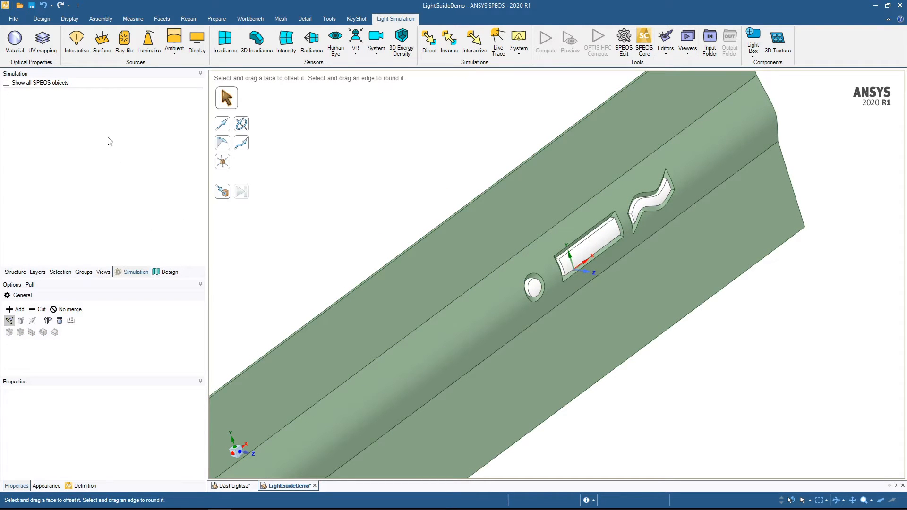
click(14, 40)
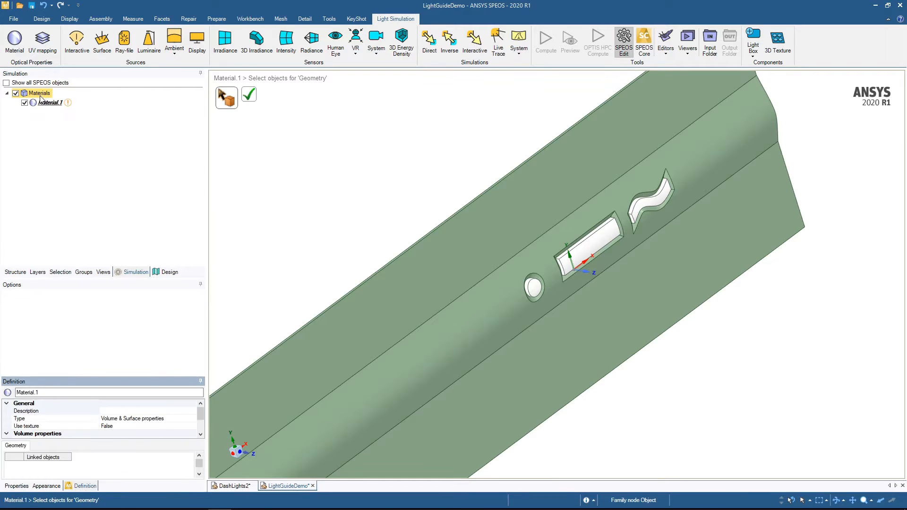
click(51, 103)
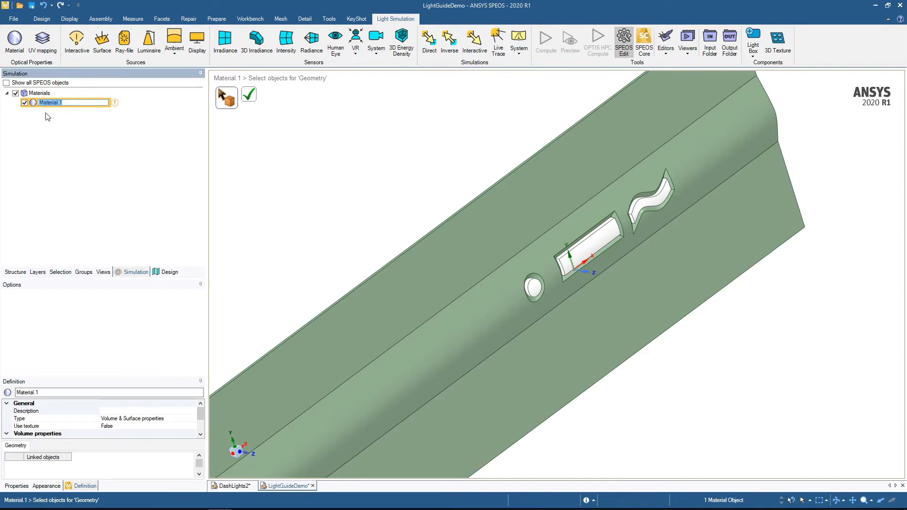
text(Plastic)
key(Return)
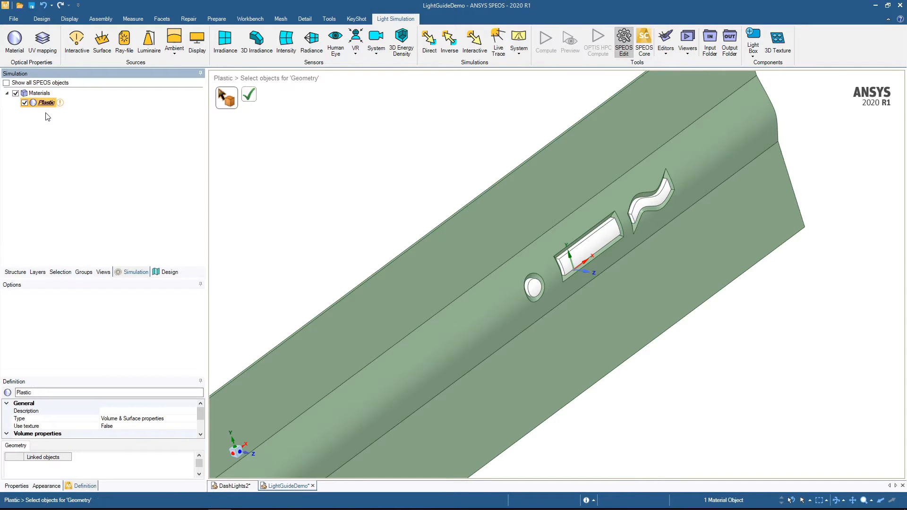
- Add a second optical material and name it Trim
click(18, 44)
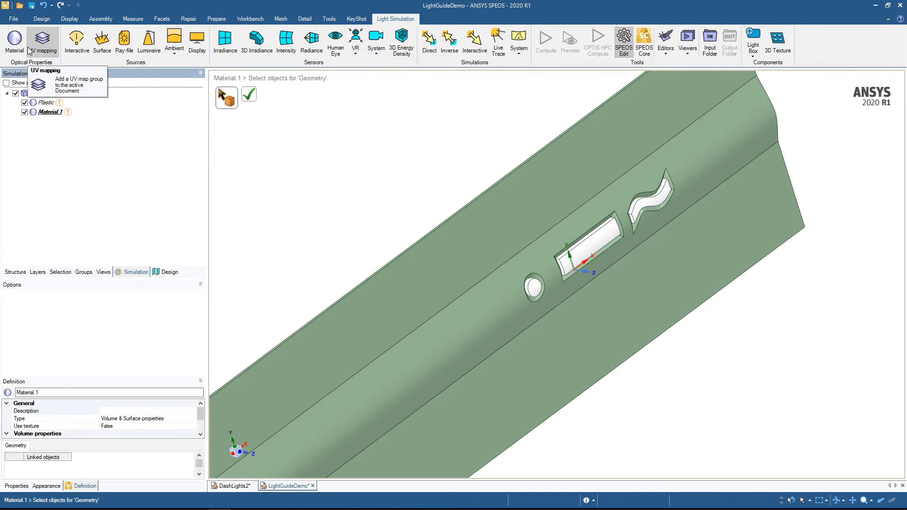
click(50, 112)
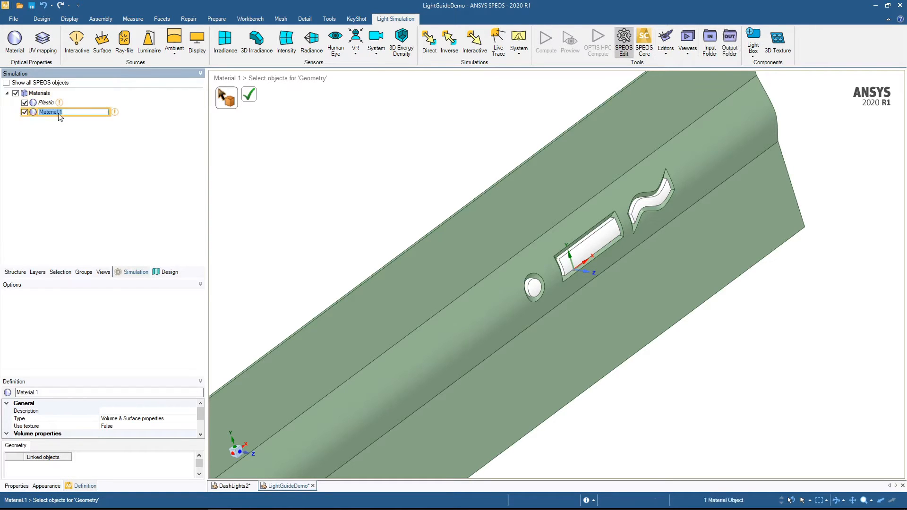
text(Trim)
key(Return)
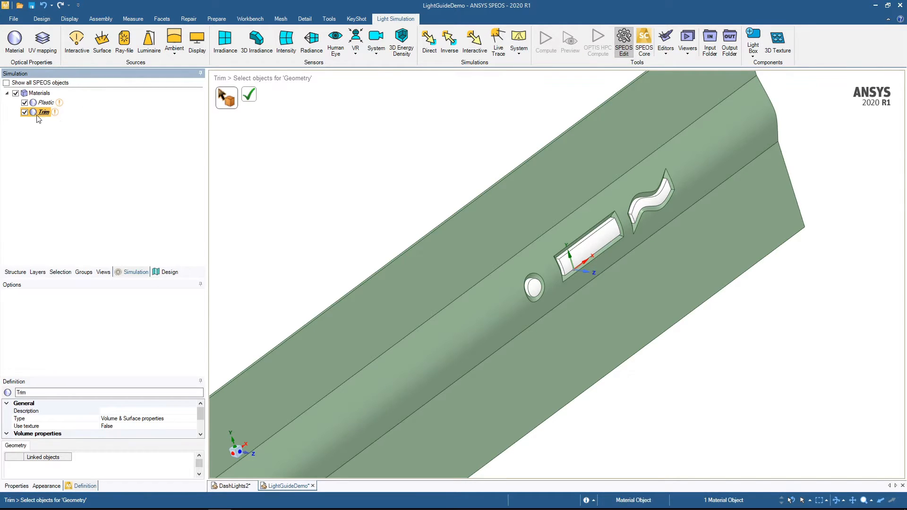
- Assign the dash body and the small LEDEmitter surface to the Trim material
mouse_move(310, 240)
middle_down()
mouse_move(347, 207)
mouse_move(409, 197)
middle_up()
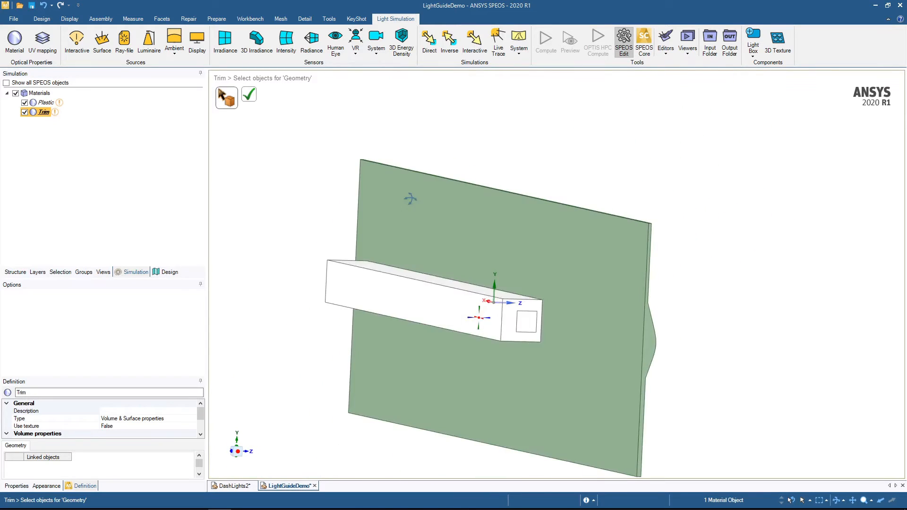
click(509, 243)
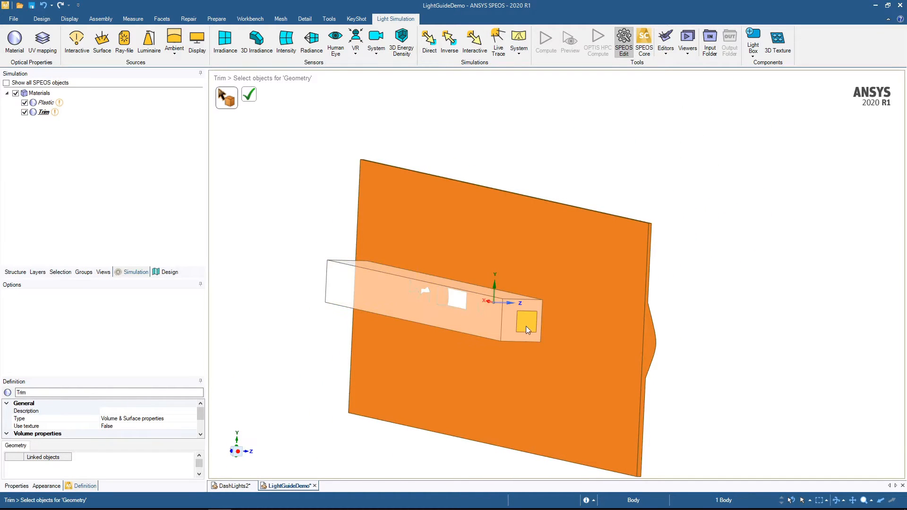
ctrl+click(528, 327)
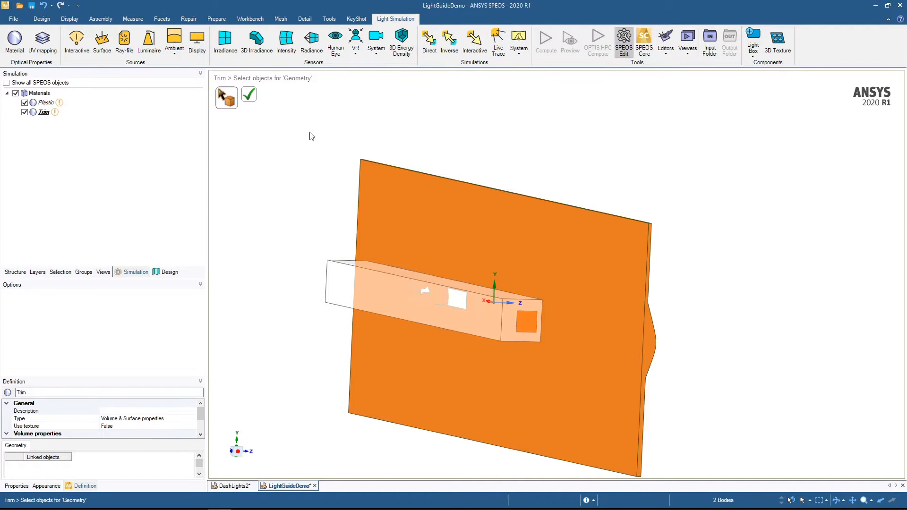
click(251, 97)
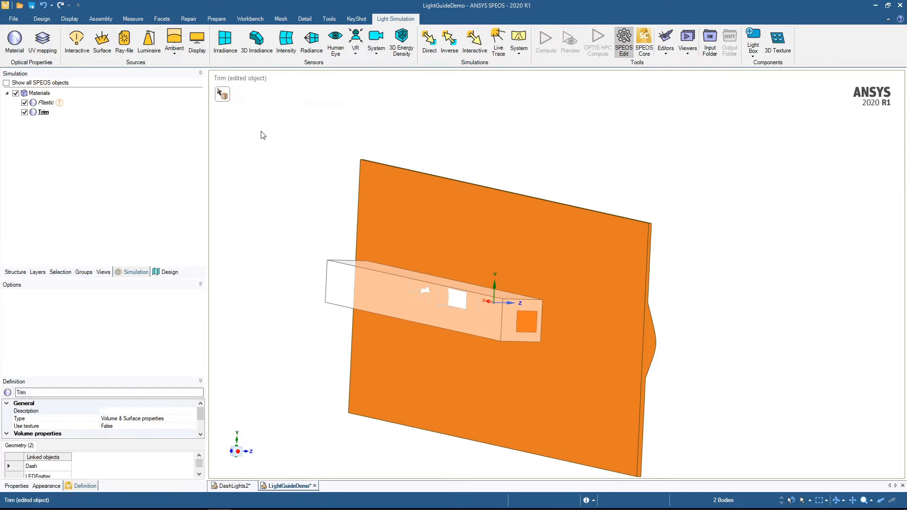
- Assign the light guide body to the Plastic material
middle_drag(262, 132, 251, 162)
click(250, 162)
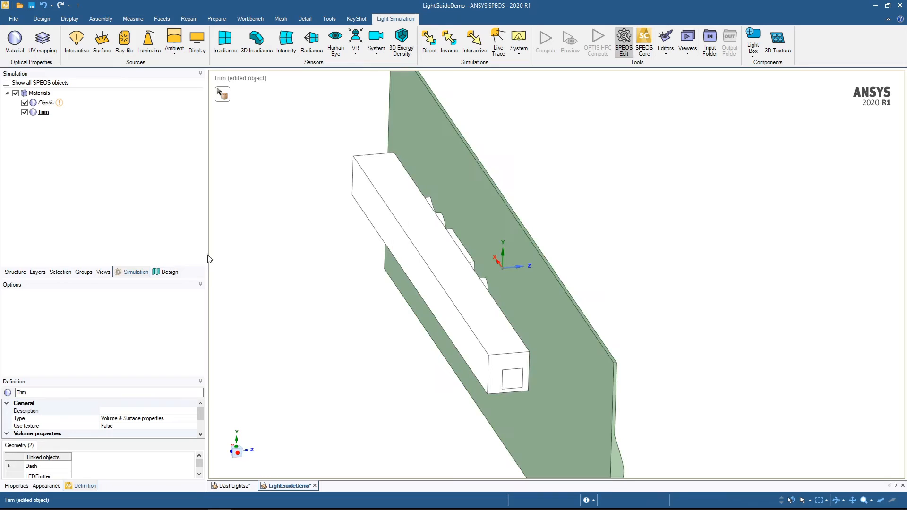
click(44, 102)
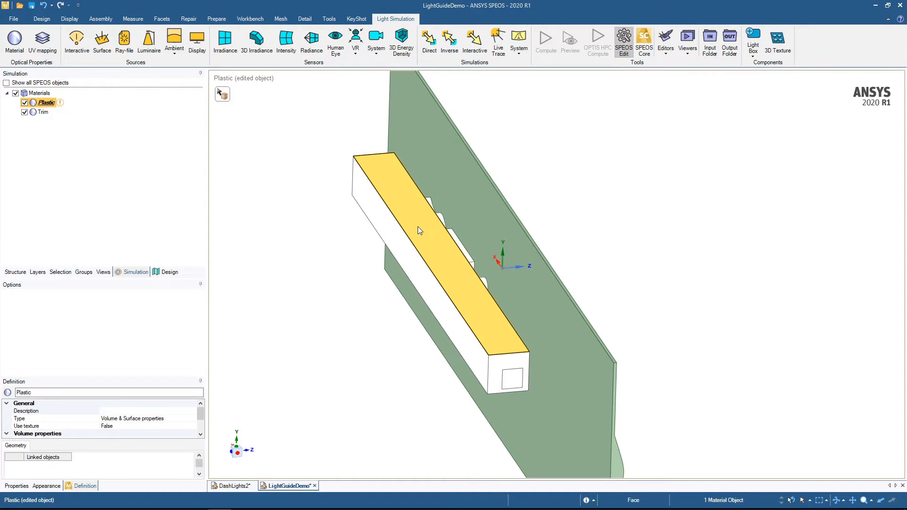
click(222, 94)
click(410, 217)
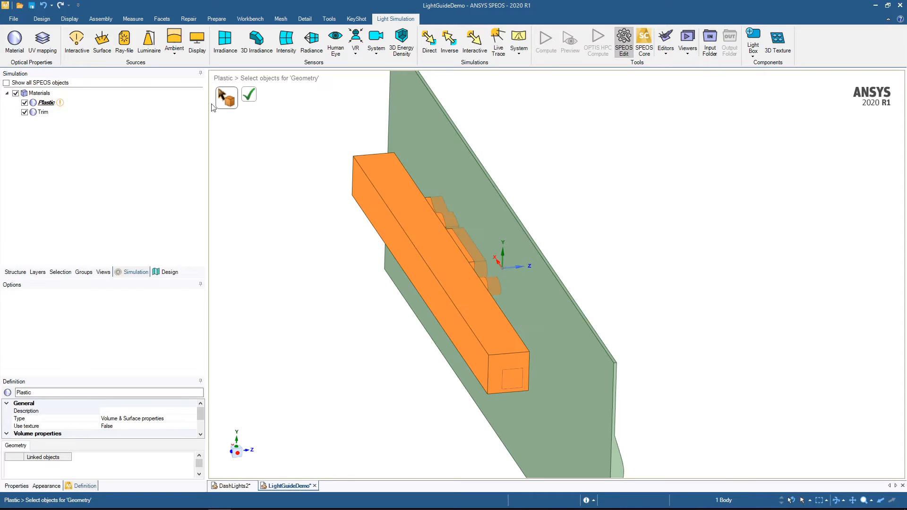
click(249, 94)
click(311, 350)
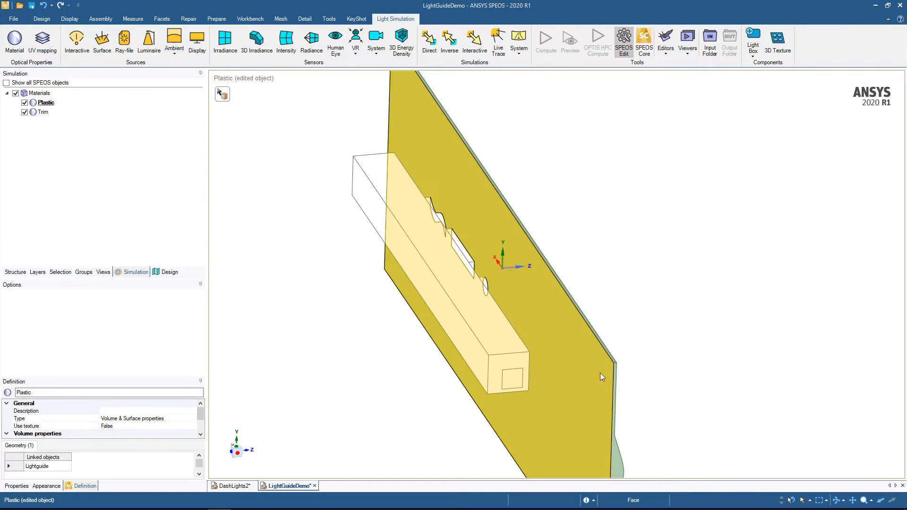
- Start a new simple scattering surface and set its description to RoughOOpaque
middle_drag(704, 307, 538, 288)
middle_drag(449, 111, 536, 120)
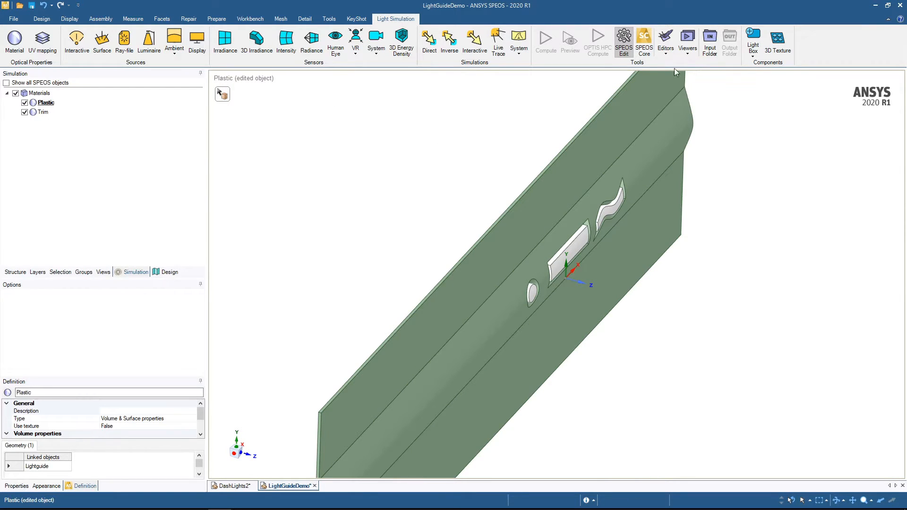
click(666, 53)
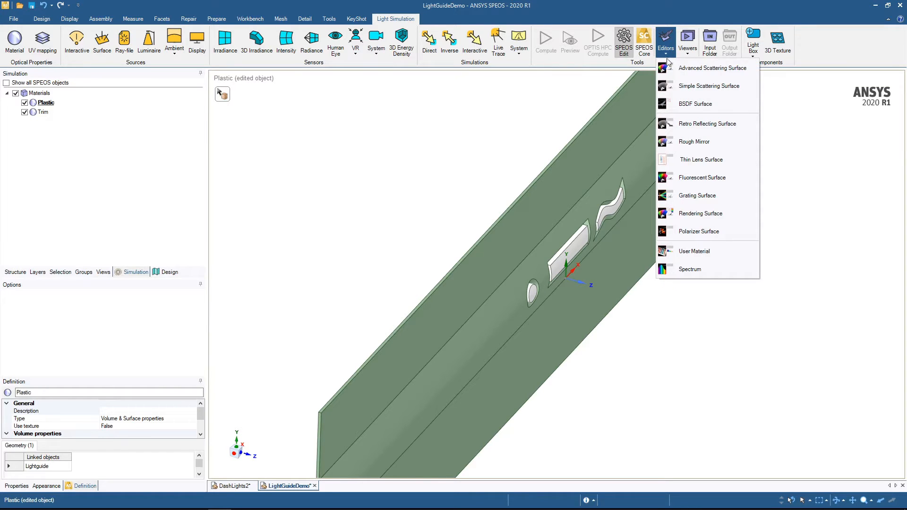
click(688, 87)
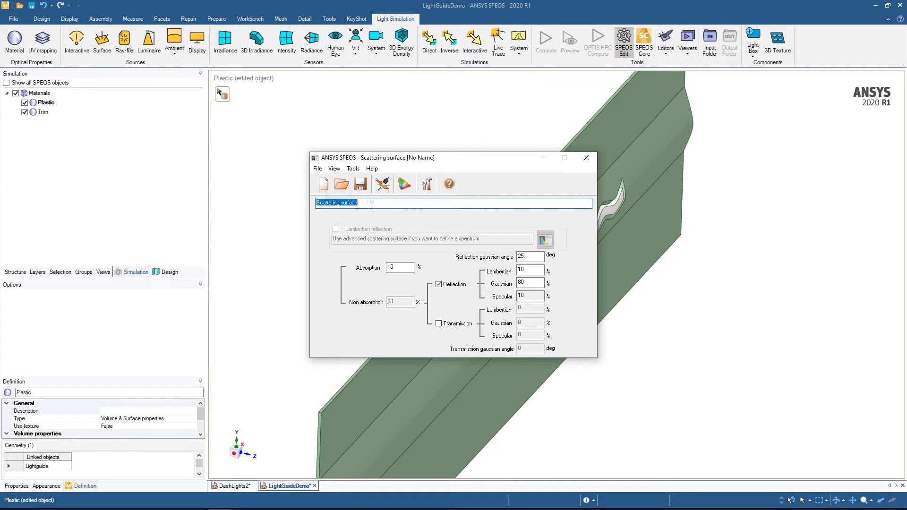
click(353, 203)
drag(352, 205, 270, 224)
text(RoughOOpaque)
- Examine the surface's scattering distribution in 3D at incidence angles of 37 and 48 degrees
click(382, 184)
drag(420, 227, 428, 222)
drag(320, 312, 372, 312)
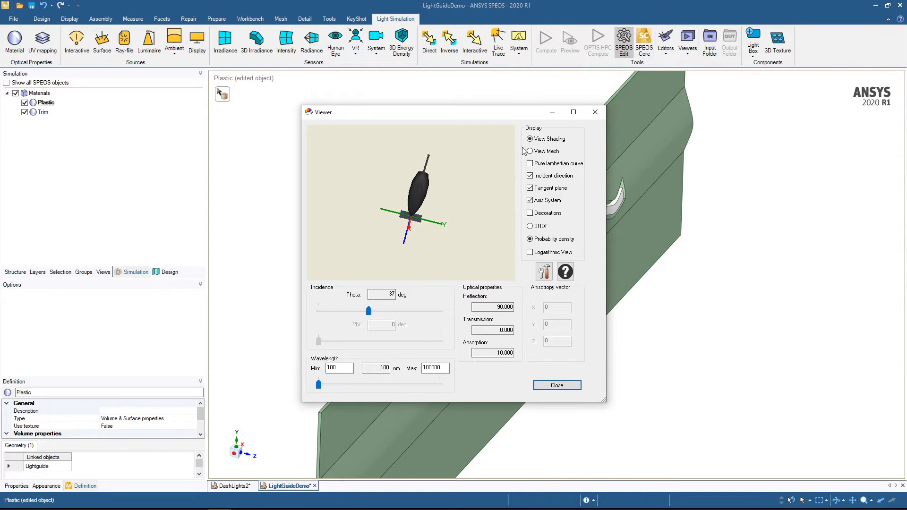
mouse_move(442, 227)
mouse_down()
mouse_move(418, 236)
mouse_move(426, 233)
mouse_up()
scroll(403, 192, down, 3)
scroll(405, 195, up, 5)
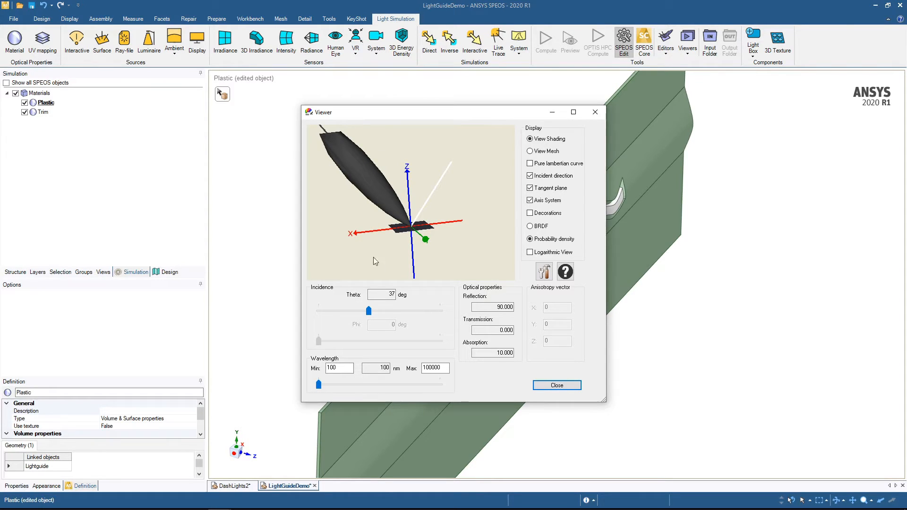
mouse_move(369, 310)
mouse_down()
mouse_move(419, 311)
mouse_move(383, 310)
mouse_up()
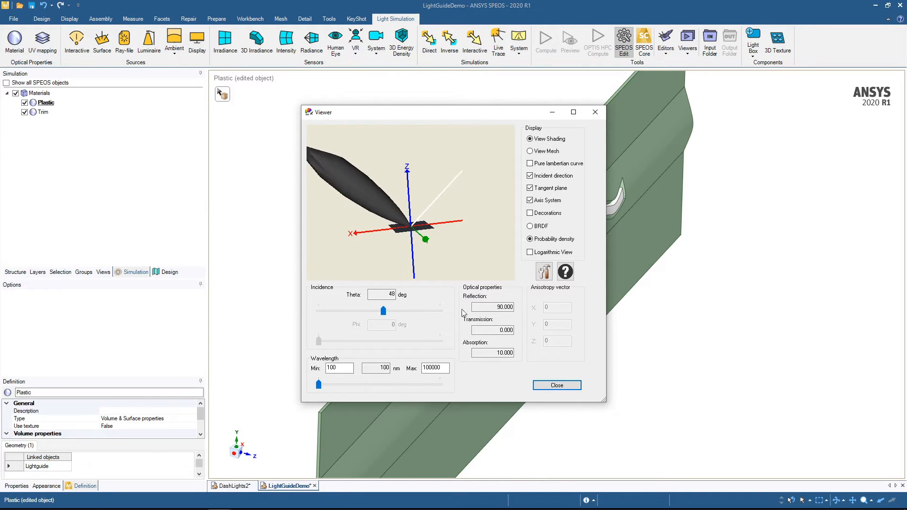
click(545, 385)
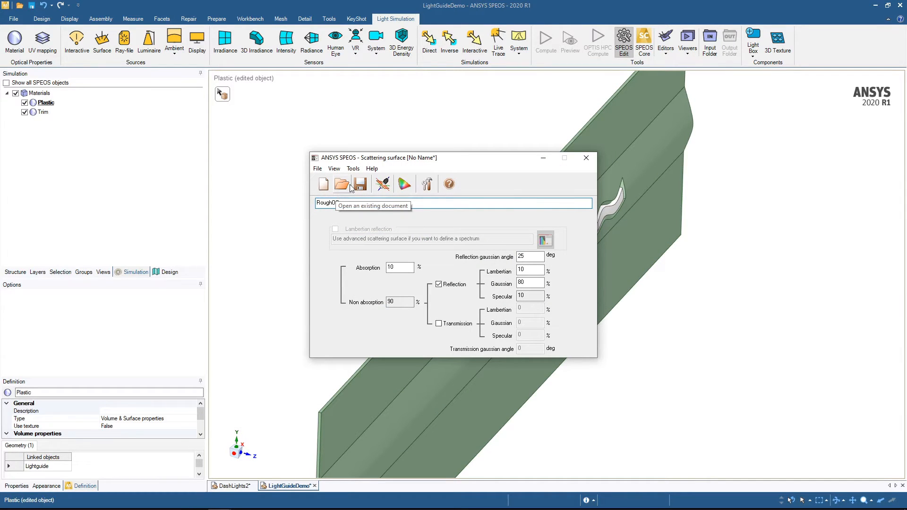
- Save the opaque scattering surface as RoughOpaque in the LightGuideDemo folder
click(323, 188)
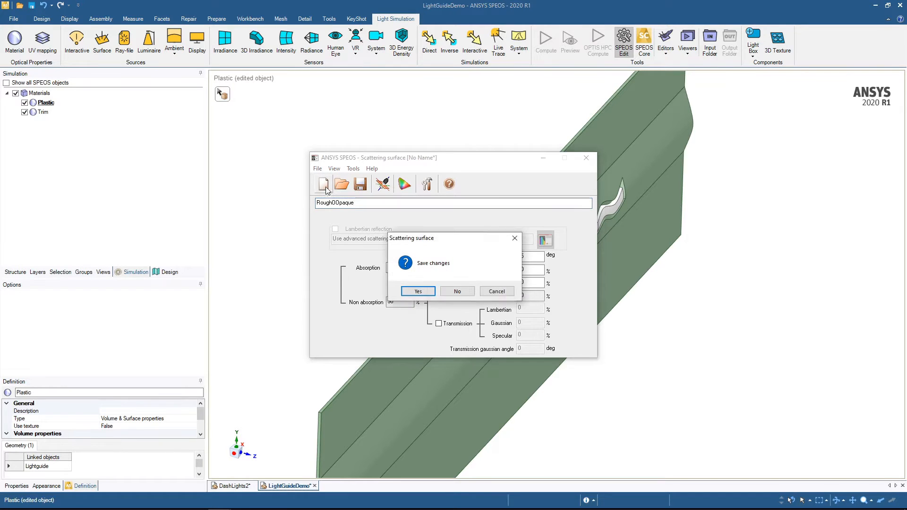
click(498, 291)
click(360, 184)
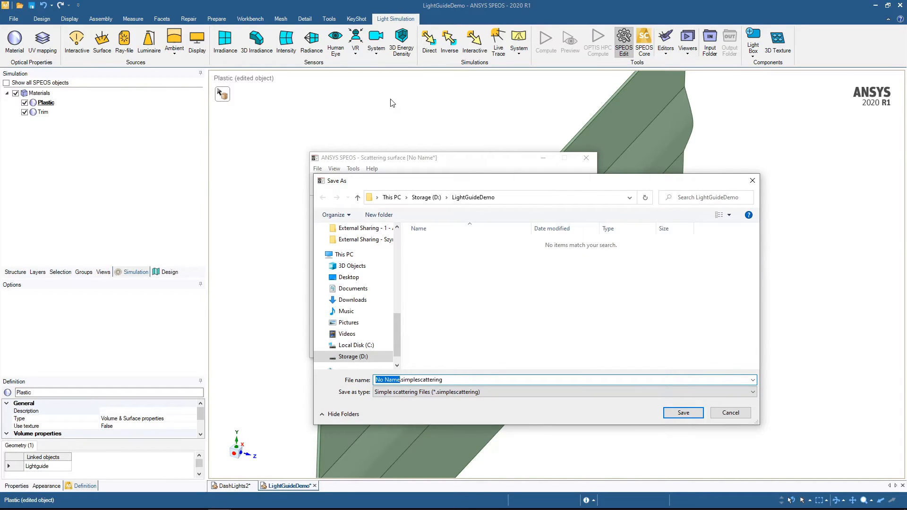
text(Rough)
text(OOpaque)
key(Return)
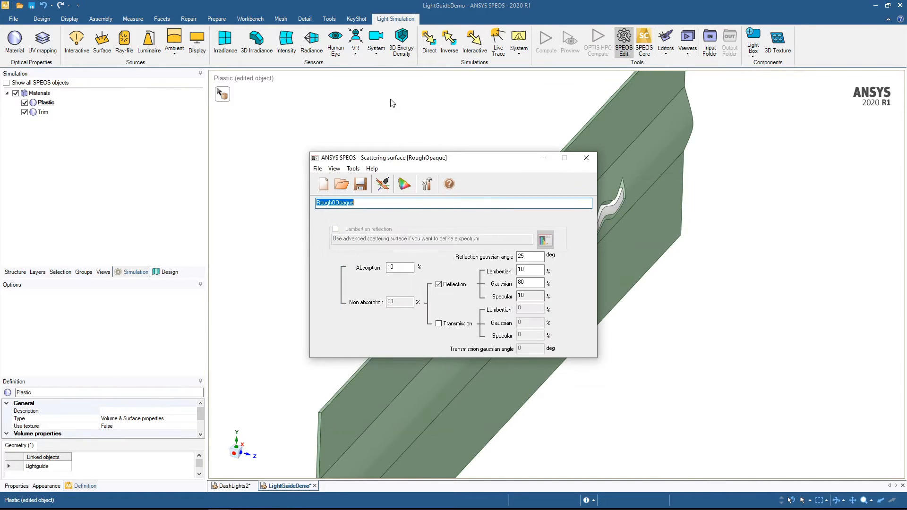
- Create another scattering surface described as RoughTransparent, with transmission enabled and user values instead of Fresnel coefficients
click(323, 184)
text(Roug)
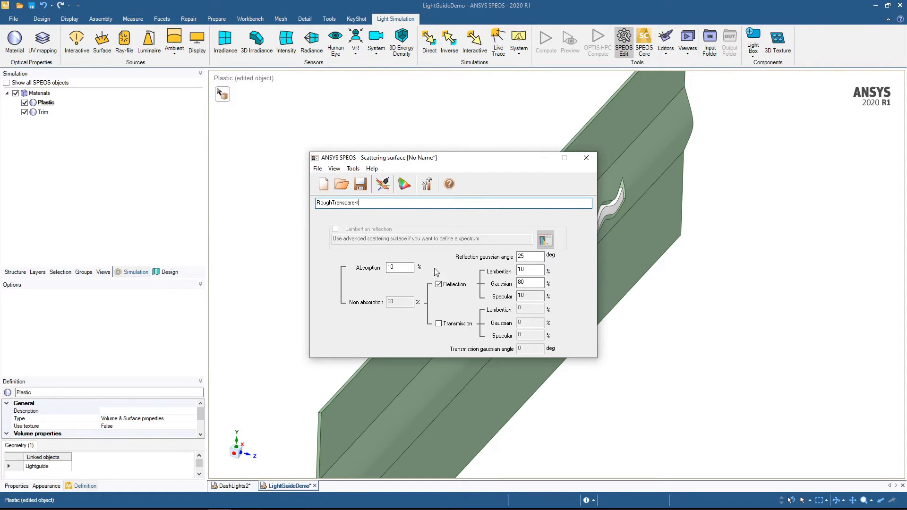
click(439, 324)
click(519, 290)
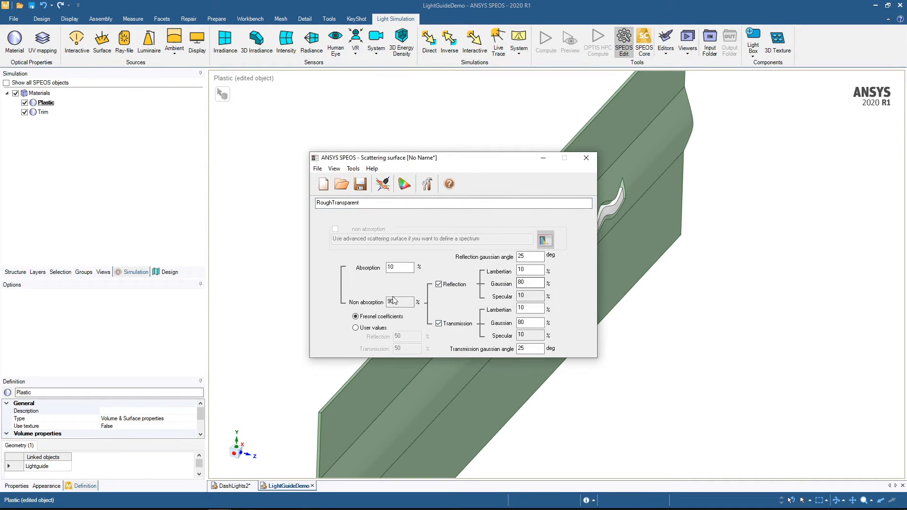
click(355, 327)
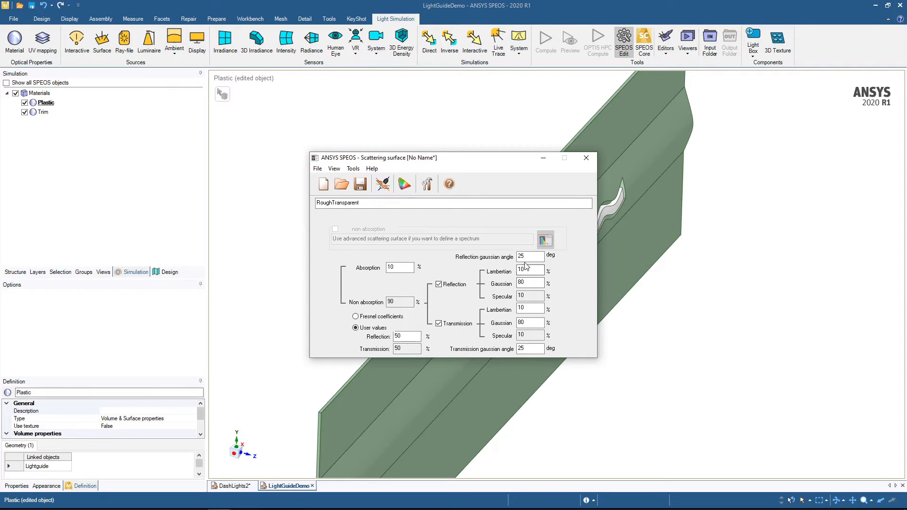
- Set the surface's reflection to a 45 degree Gaussian angle, 0% Lambertian and 100% Gaussian
drag(527, 257, 511, 256)
text(45)
key(Tab)
text(0)
key(Tab)
text(100)
- Set the surface's transmission to 100% Gaussian, 0% Lambertian and a 90 degree Gaussian angle
double_click(523, 323)
text(1)
drag(527, 308, 489, 308)
text(0)
drag(529, 349, 495, 351)
text(90)
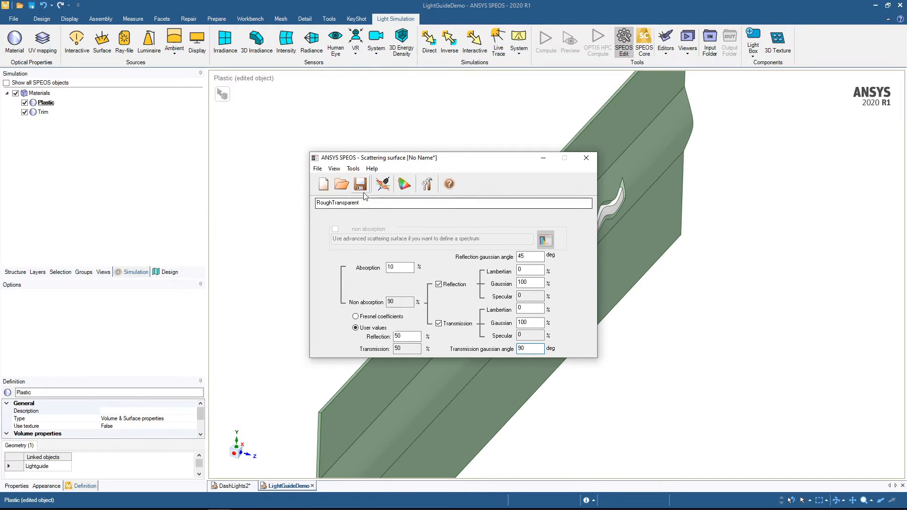
- Save the transparent scattering surface as RoughTransparent in the LightGuideDemo folder and close its editor
click(360, 184)
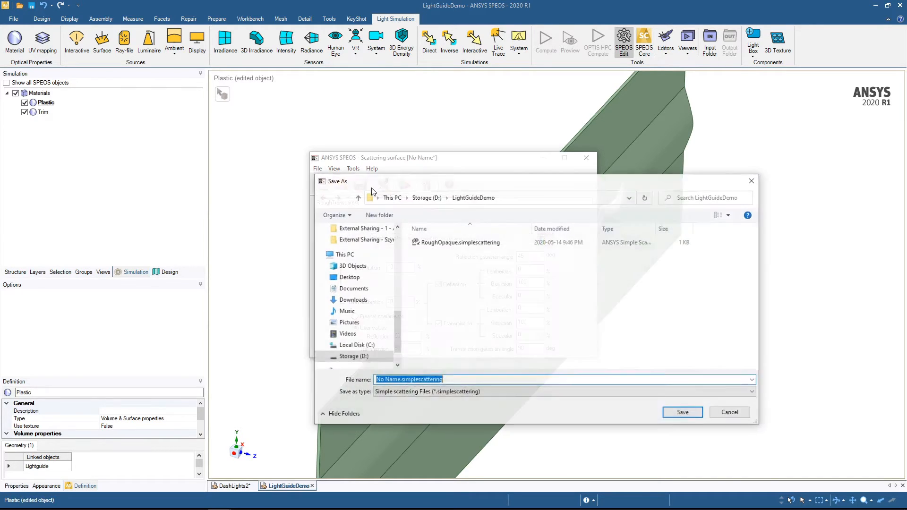
text(Rough)
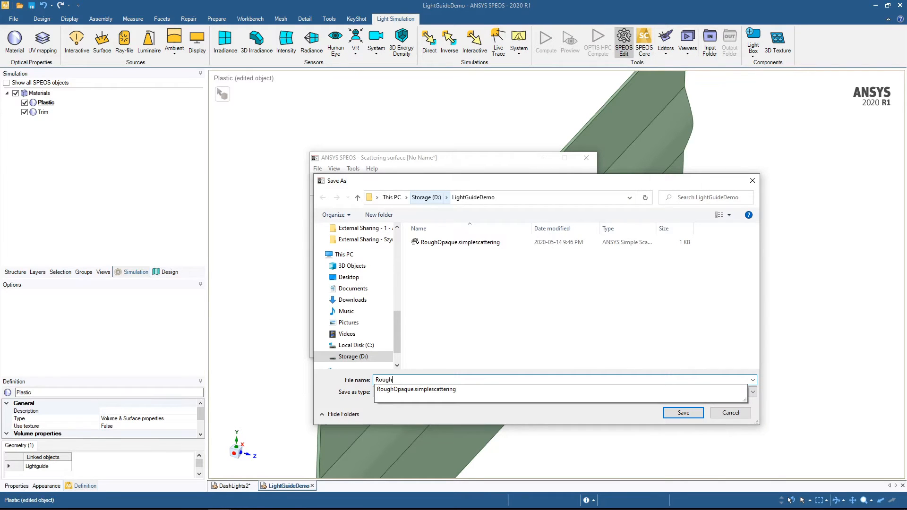
text(Transparent)
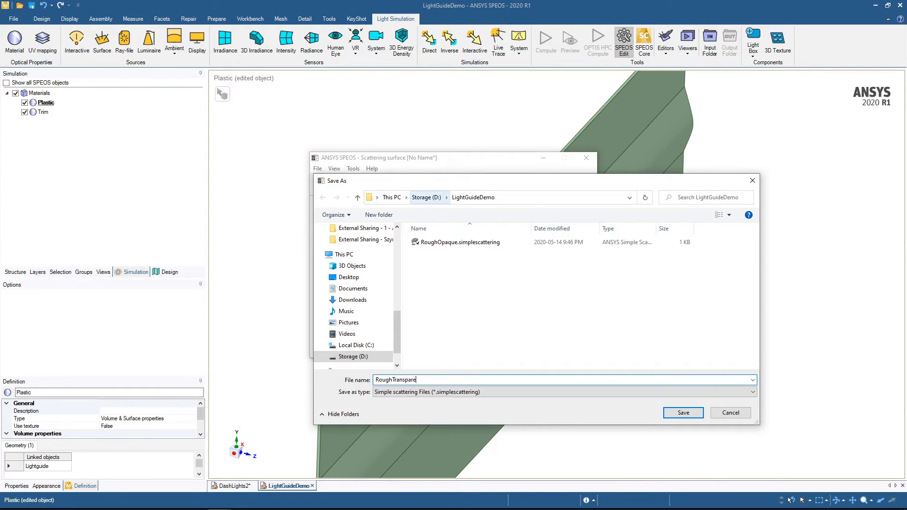
key(Return)
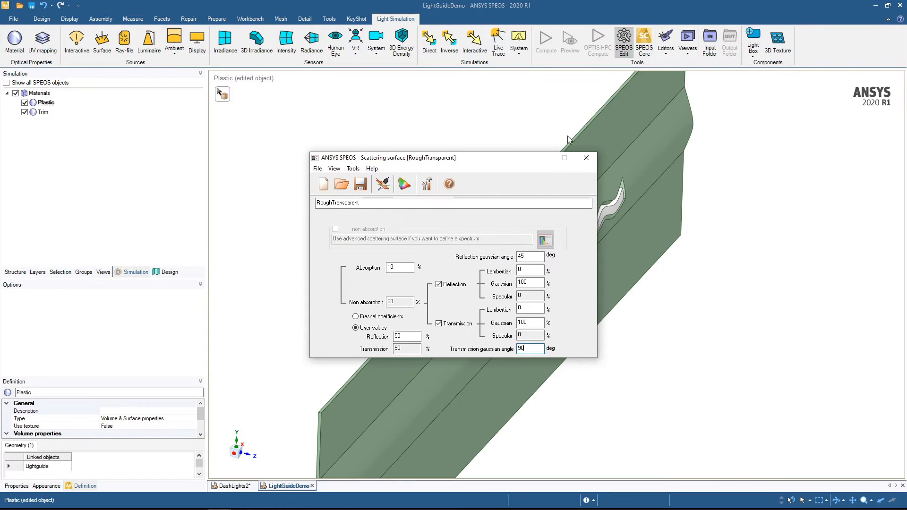
click(588, 157)
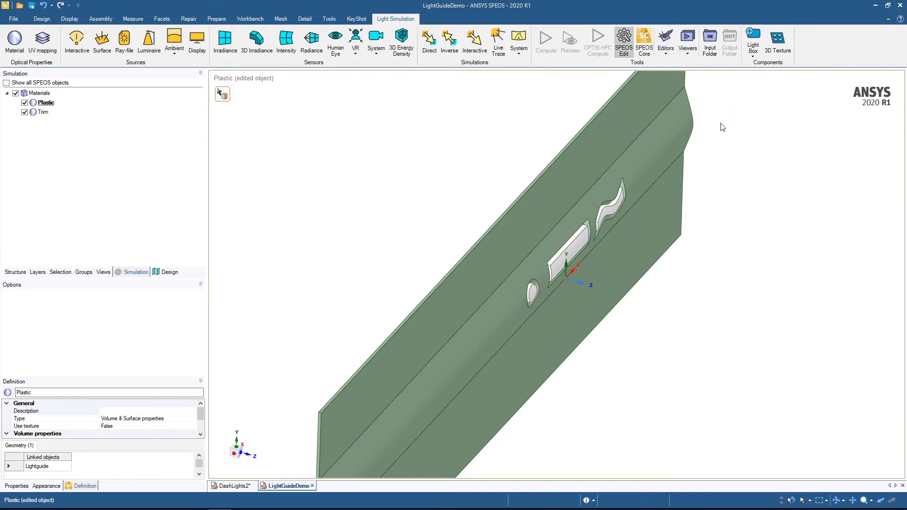
- Create a new user material and describe it as a High RI material
middle_drag(446, 166, 423, 166)
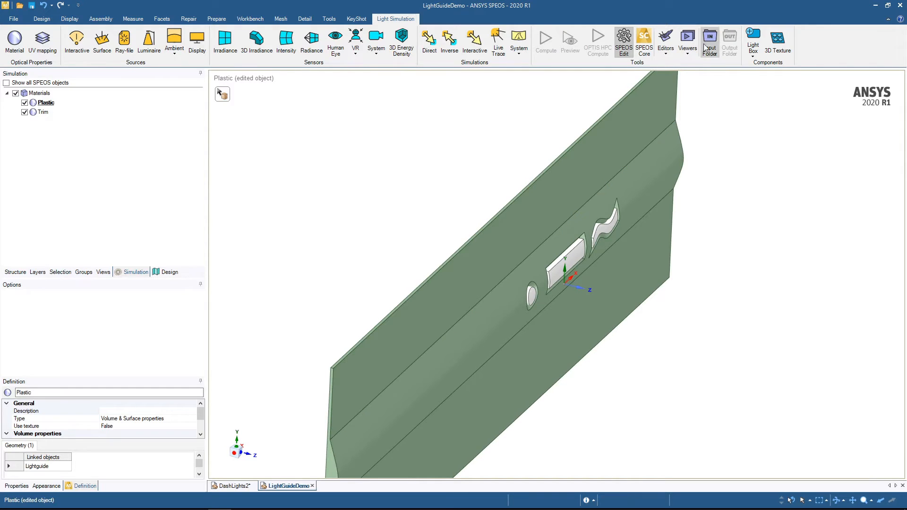
click(665, 45)
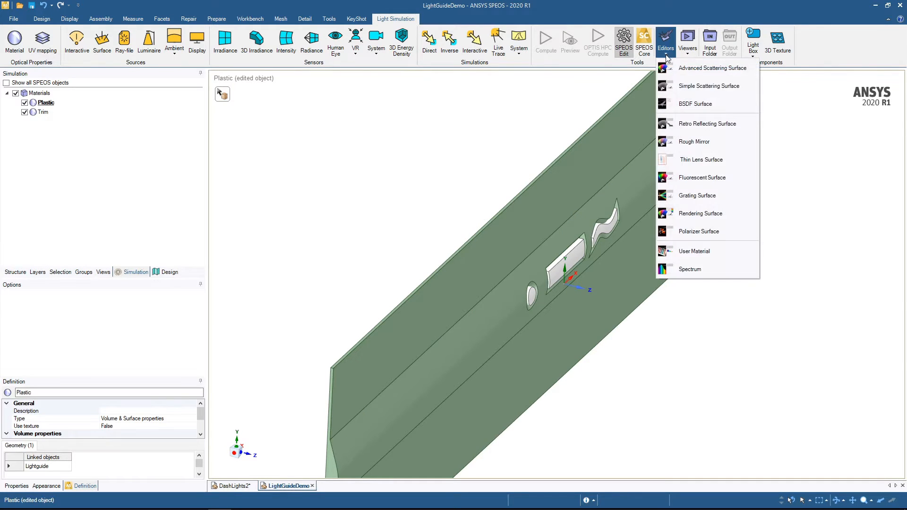
click(684, 251)
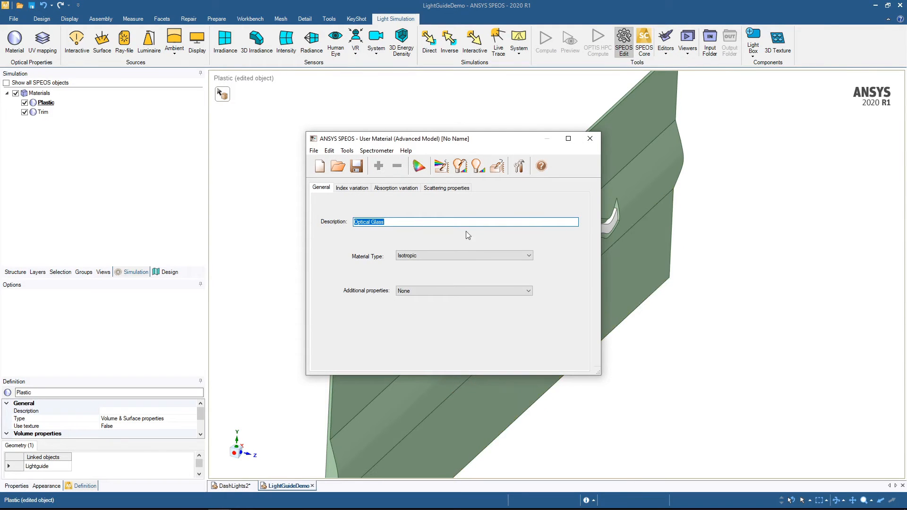
text(High RI Material)
- Set the material's refractive index to 2 at the 486, 532 and 643 nm wavelengths
click(352, 188)
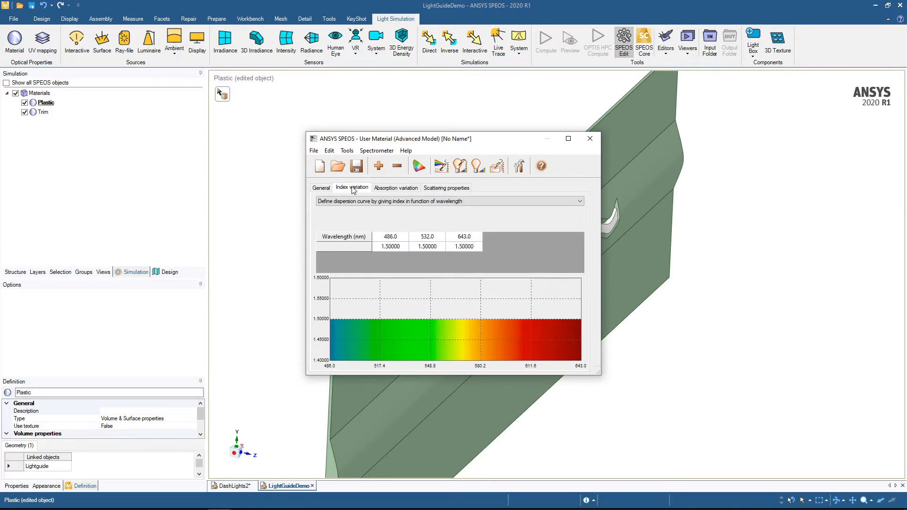
click(386, 247)
click(388, 249)
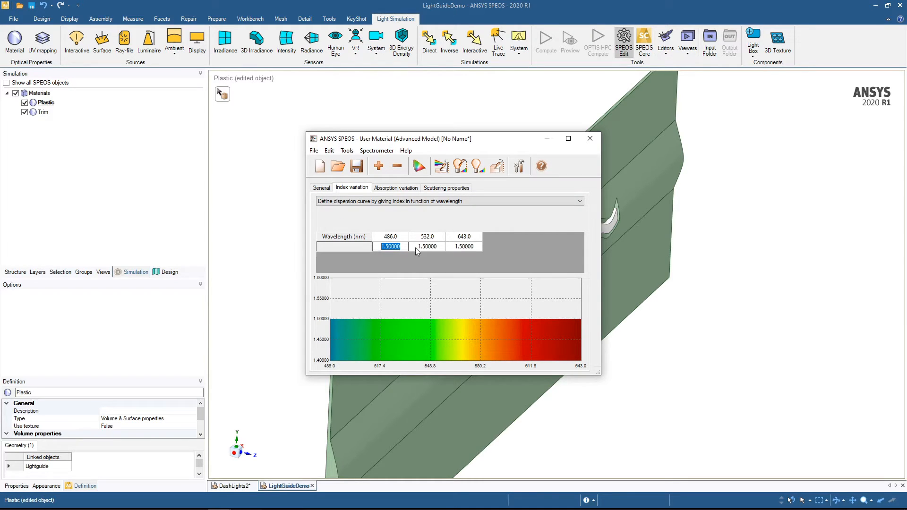
text(2)
click(434, 247)
click(434, 248)
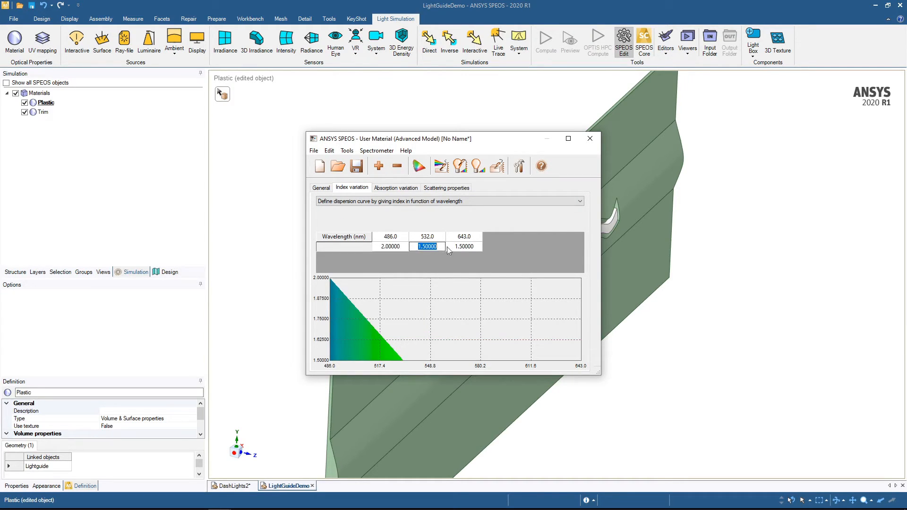
text(2)
click(466, 247)
click(466, 247)
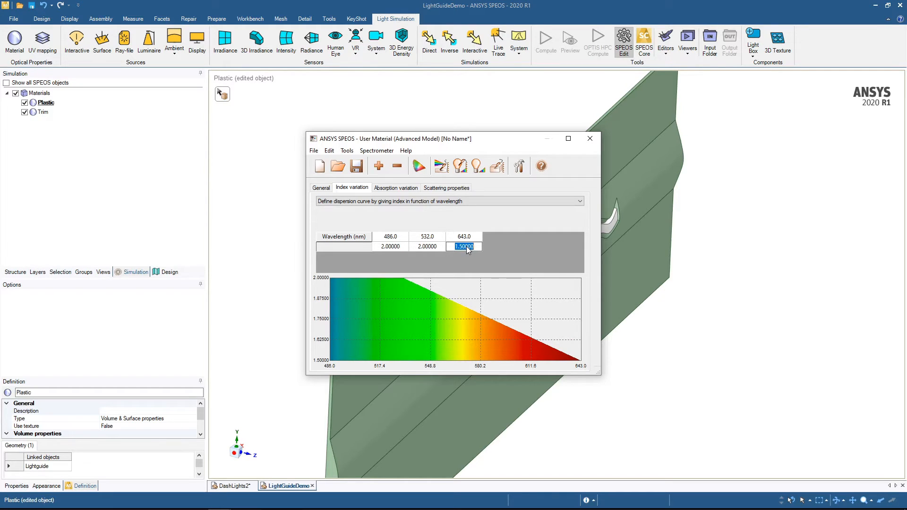
text(2)
click(435, 246)
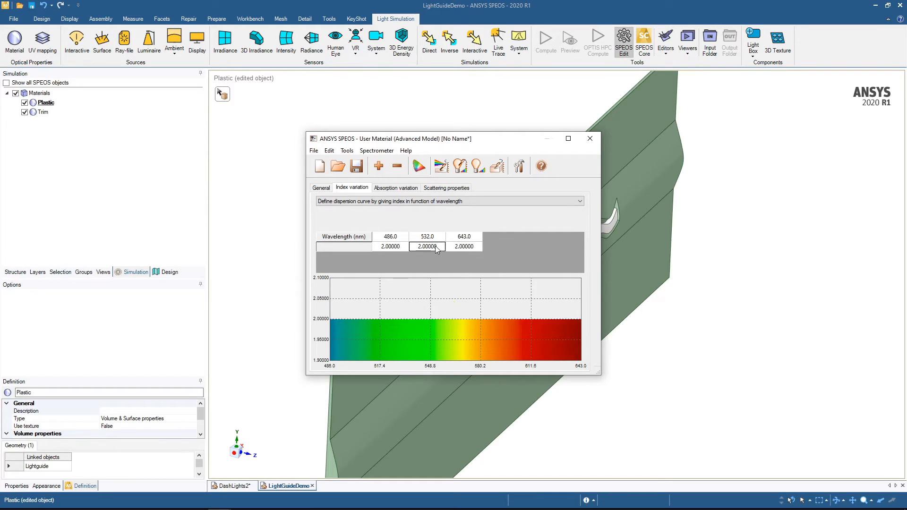
- Define the material's scattering by scattering coefficient and phase function, using scattering efficiency according to angle
click(446, 189)
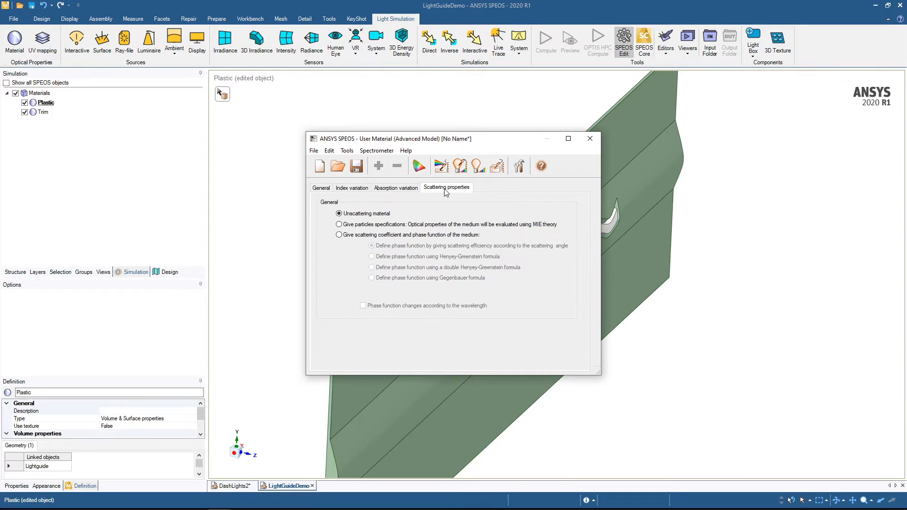
click(356, 235)
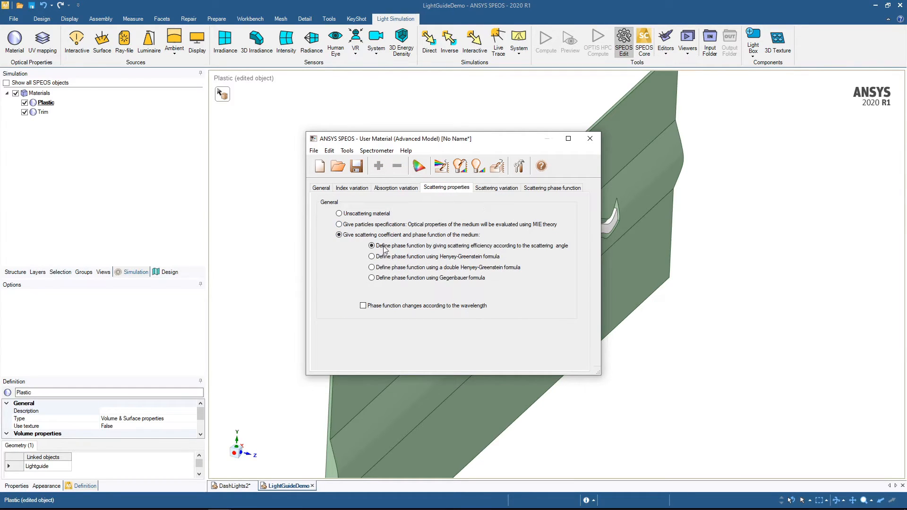
click(553, 188)
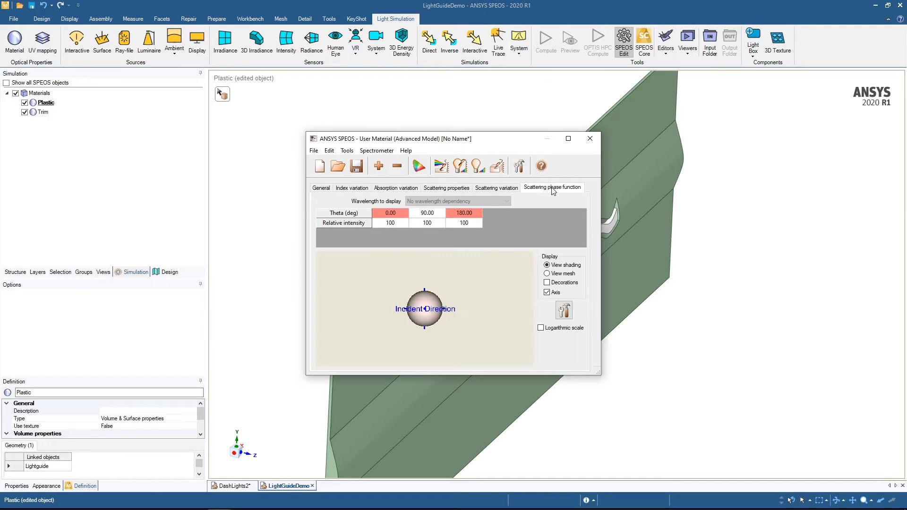
- Set the phase function's relative intensity to 45 at 90 degrees and 25 at 180 degrees, and inspect its 3D preview
click(395, 224)
click(431, 225)
key(Return)
click(462, 225)
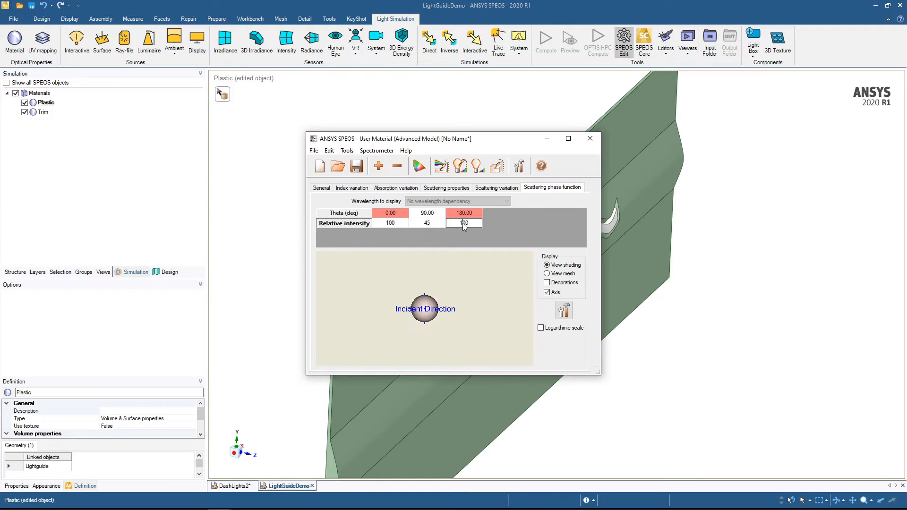
text(2)
key(Return)
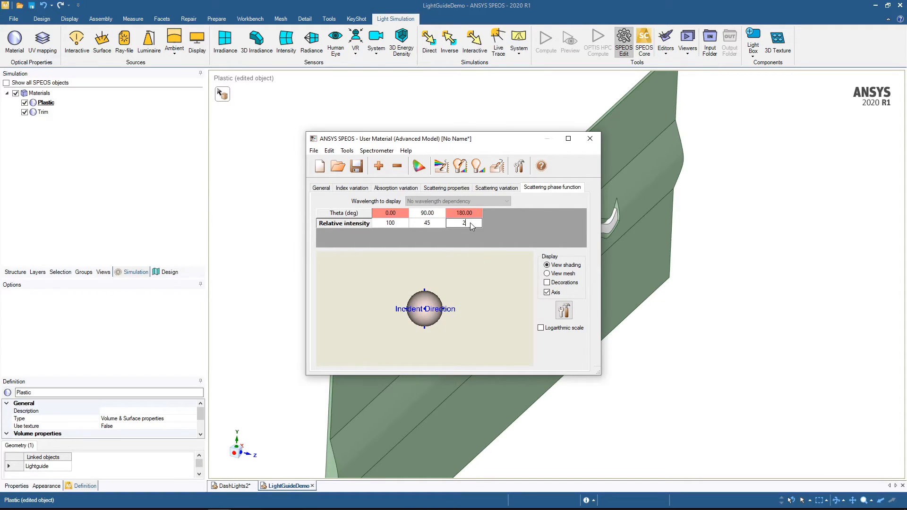
text(5)
key(Return)
drag(461, 315, 388, 318)
scroll(414, 303, up, 5)
scroll(413, 303, down, 2)
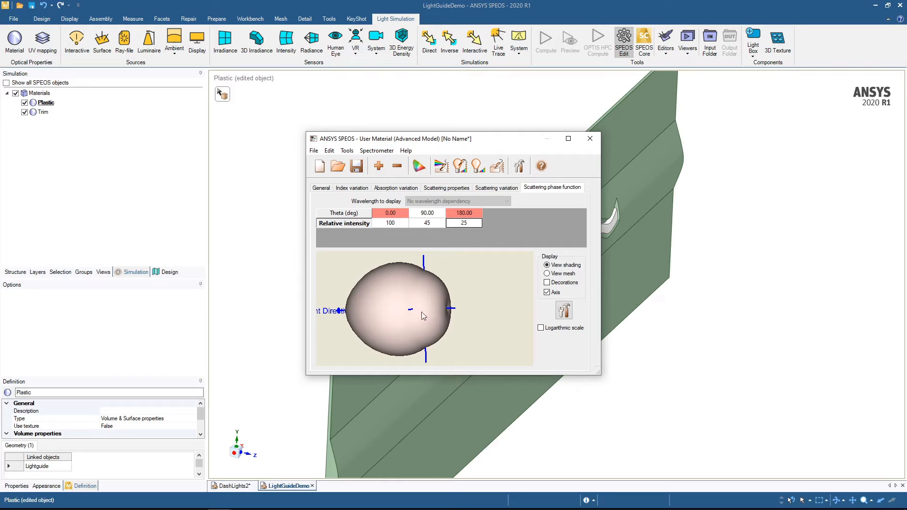
drag(455, 317, 391, 253)
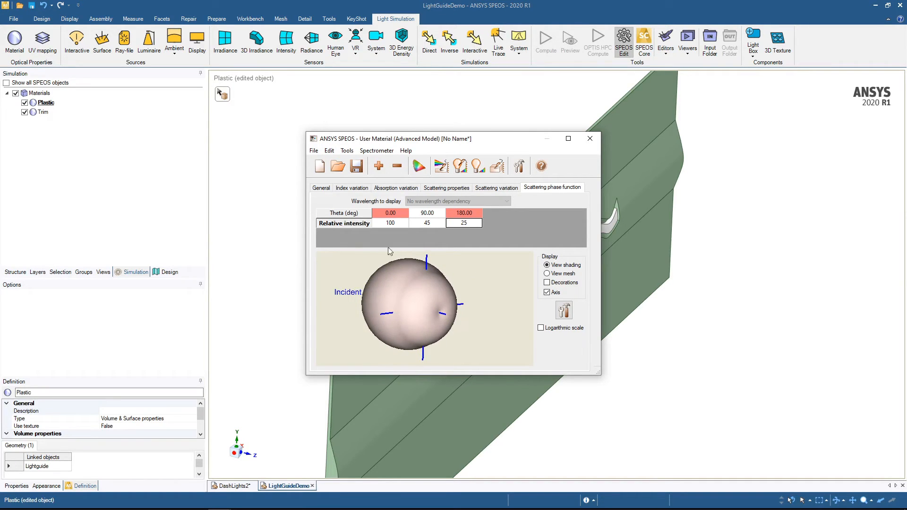
- Save the user material as HighRIMaterial in the LightGuideDemo folder and close its editor
click(357, 166)
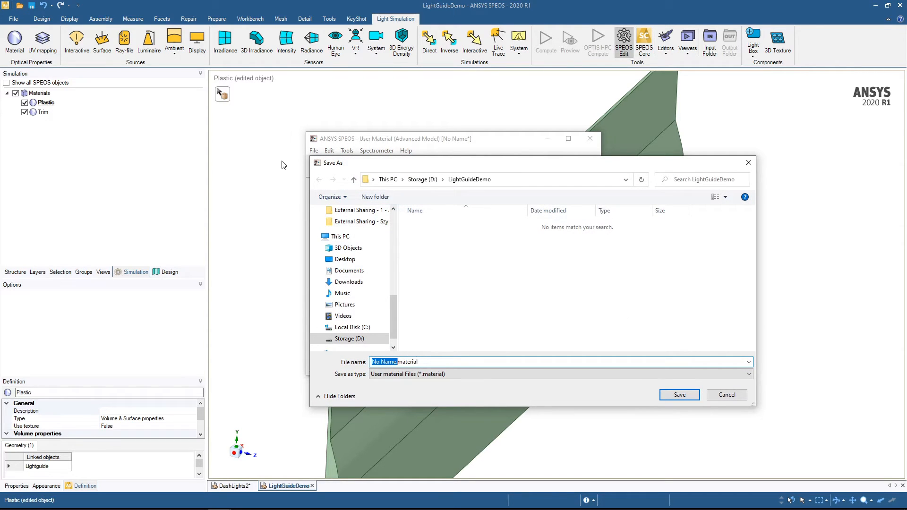
text(HighRIMaterial)
key(Return)
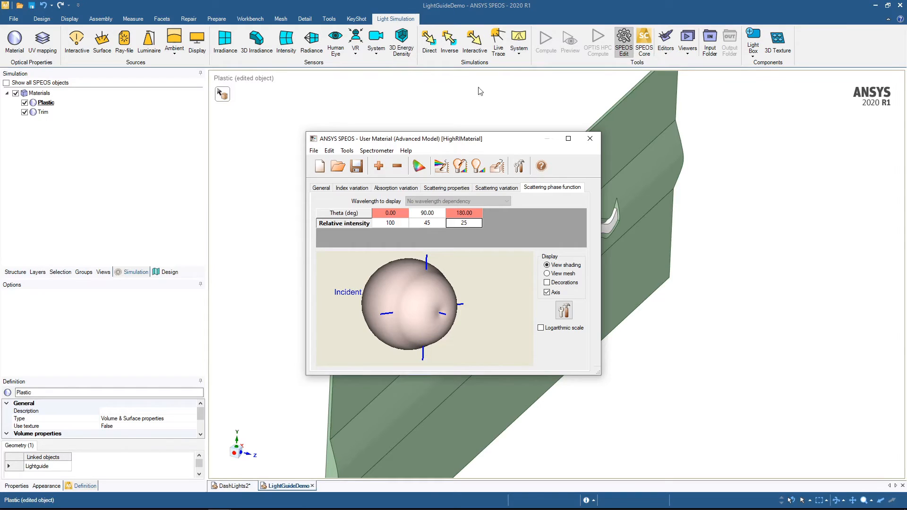
click(590, 139)
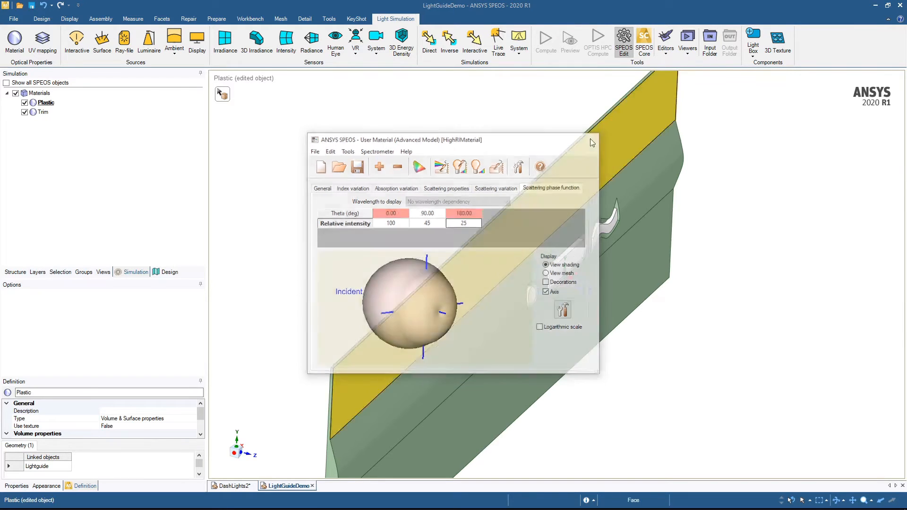
- Set the Plastic material's volume type to Library and assign the HighRIMaterial.material file
click(47, 105)
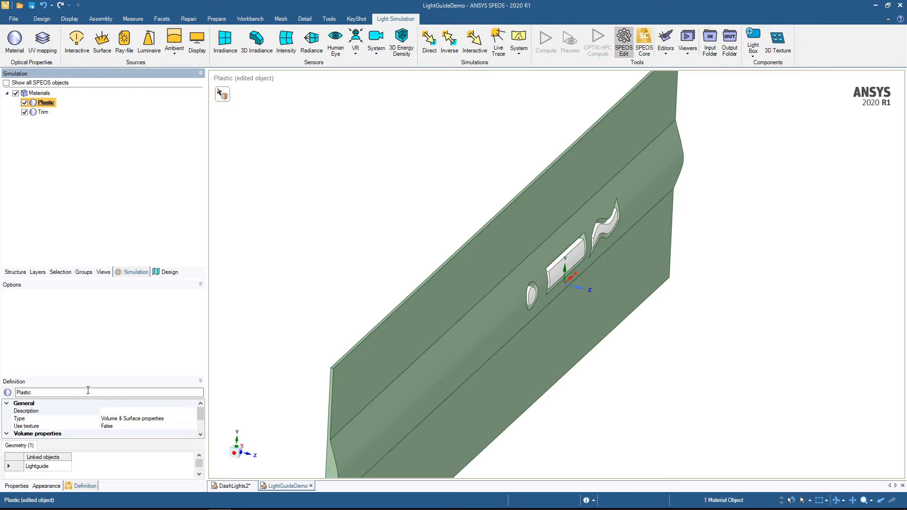
drag(97, 377, 118, 307)
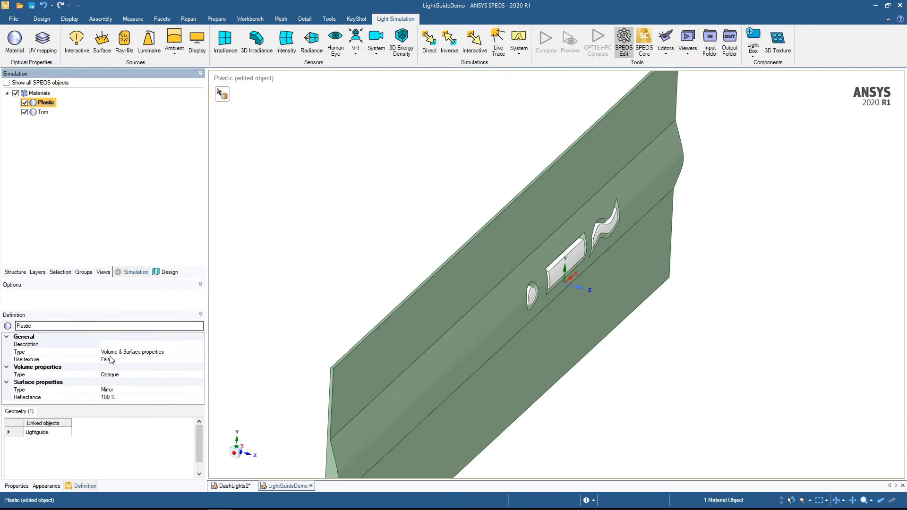
click(131, 374)
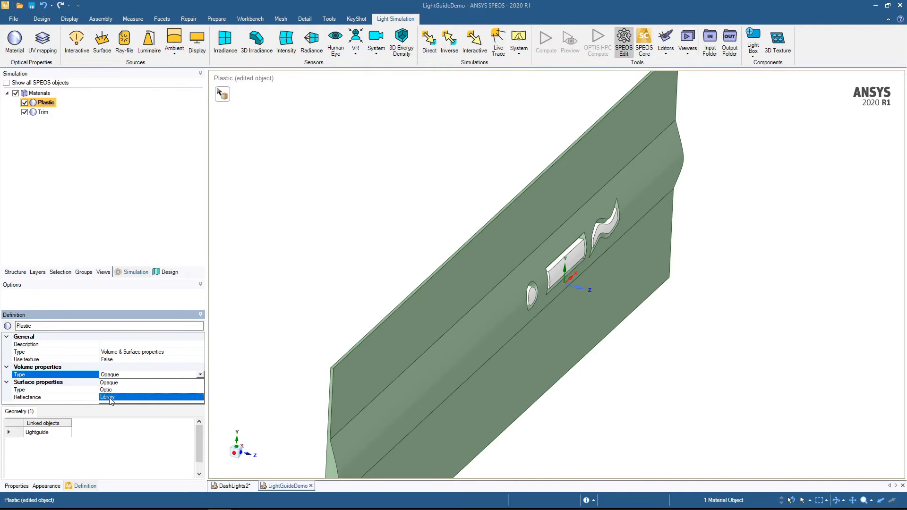
click(107, 398)
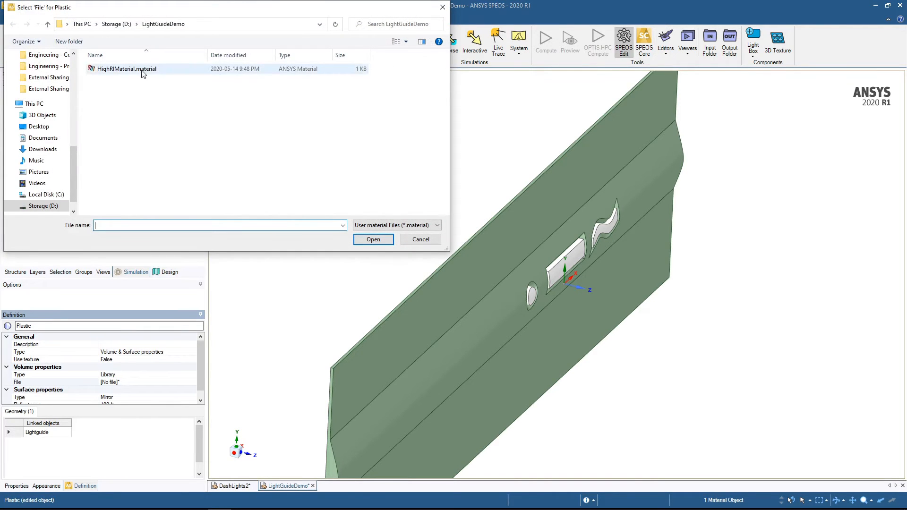
double_click(142, 70)
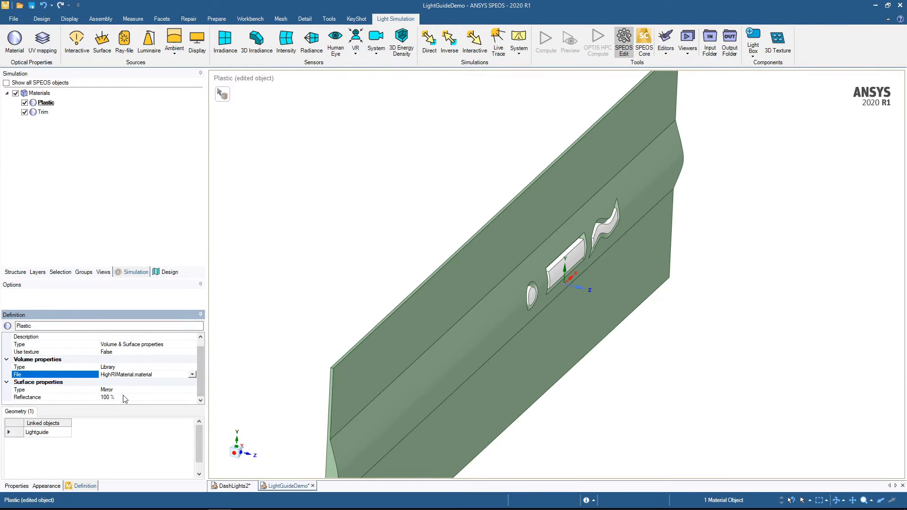
- Set the Plastic material's surface type to Library and assign the RoughTransparent.simplescattering file
click(146, 389)
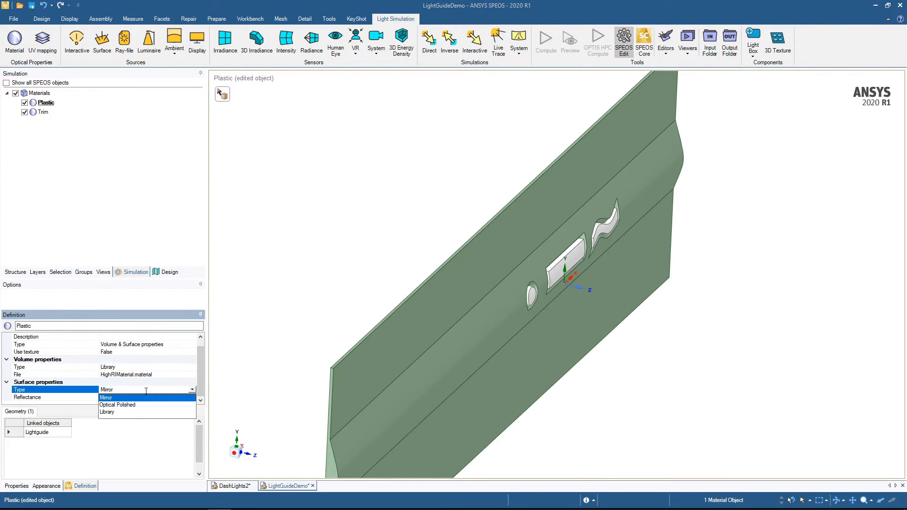
click(111, 412)
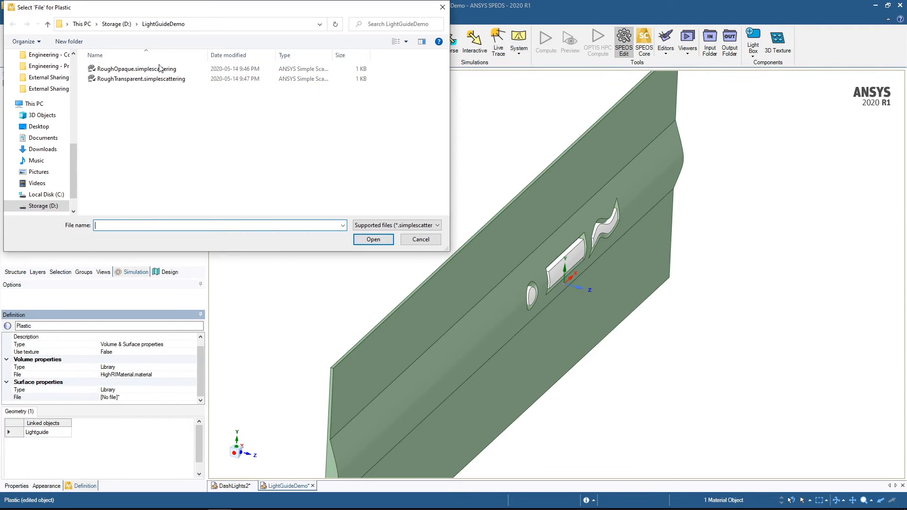
drag(154, 10, 251, 49)
click(226, 119)
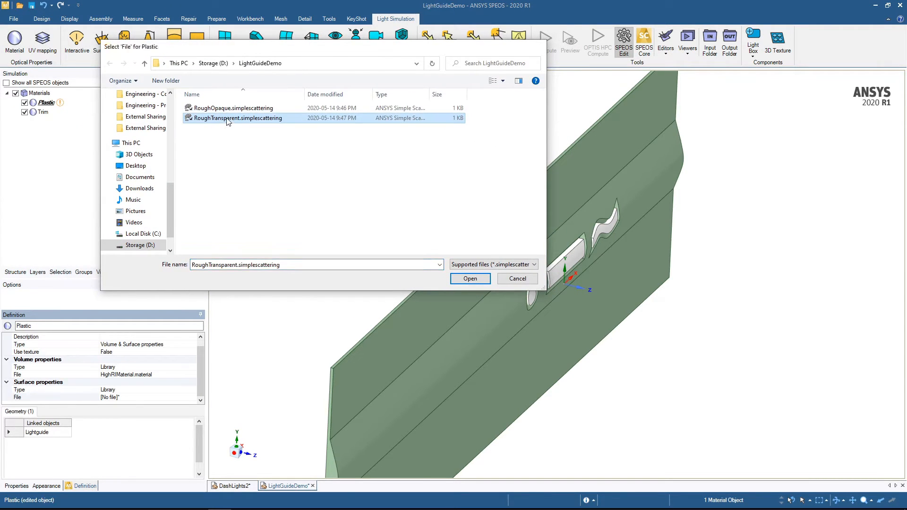
double_click(227, 121)
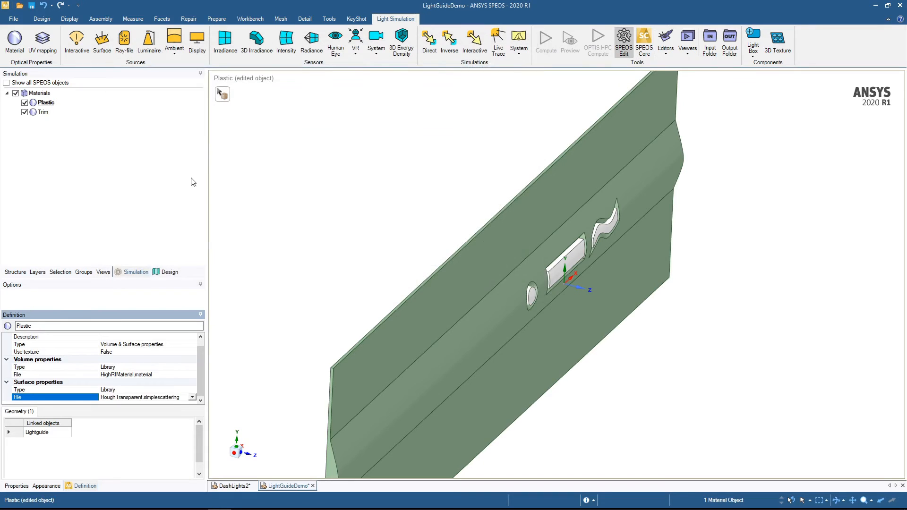
- Set the Trim material's surface type to Library and assign the RoughOpaque.simplescattering file
click(42, 113)
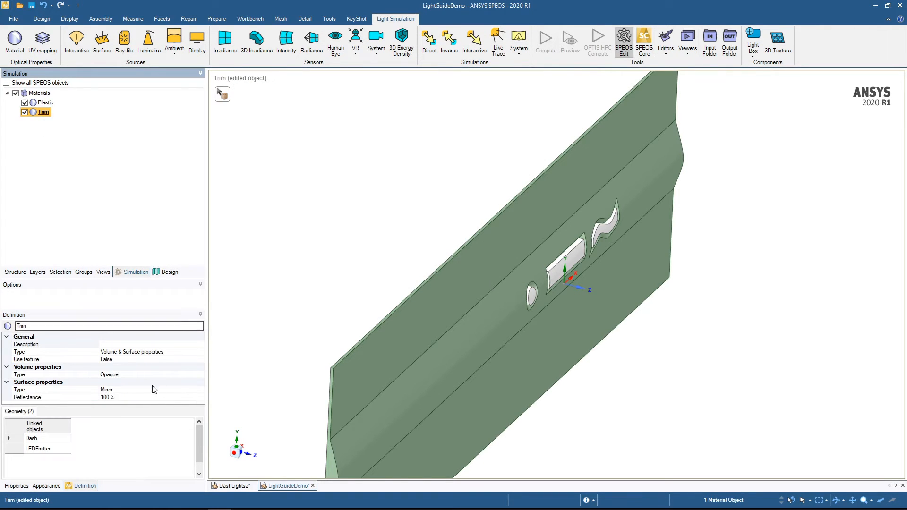
click(163, 390)
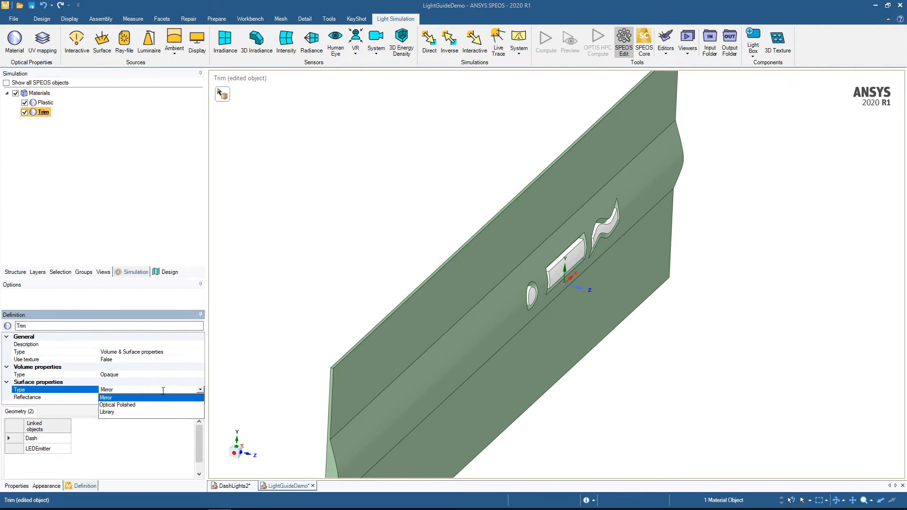
click(107, 412)
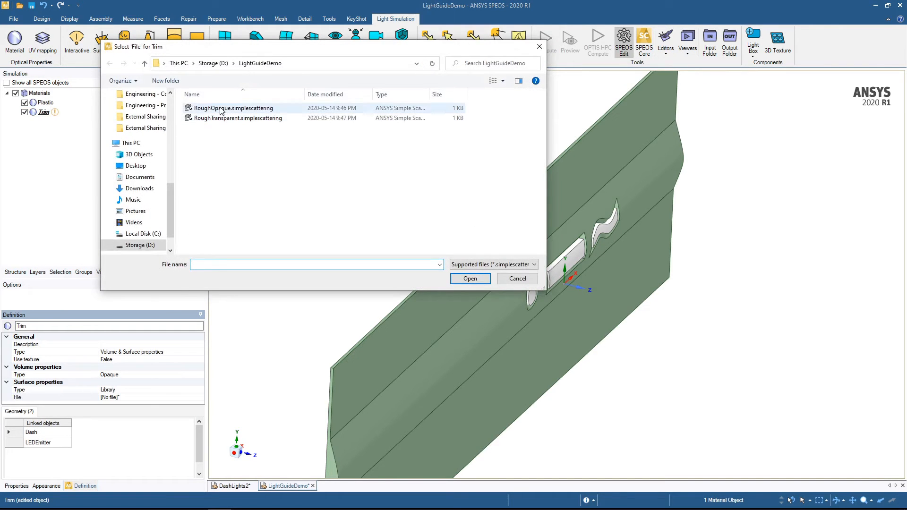
double_click(220, 108)
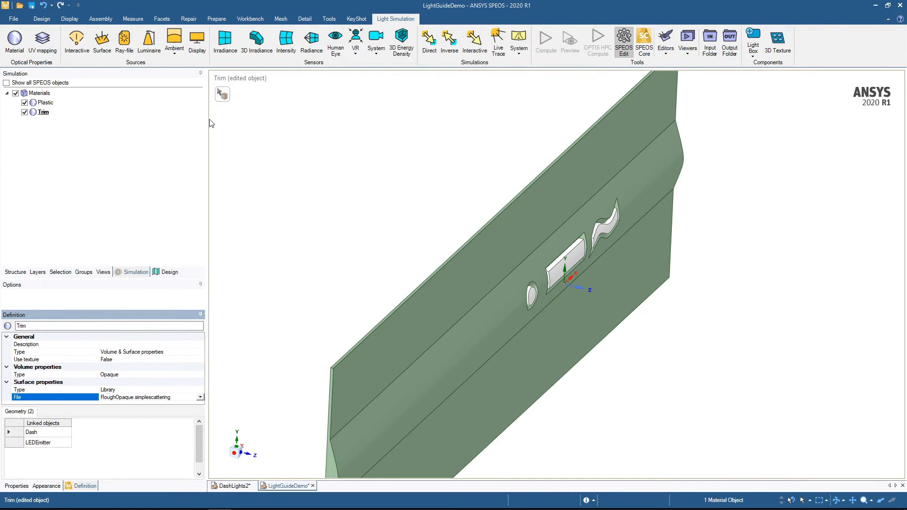
- Create a surface source using the small square LED emitter face at the light guide's end as its emissive face
middle_drag(324, 303, 307, 255)
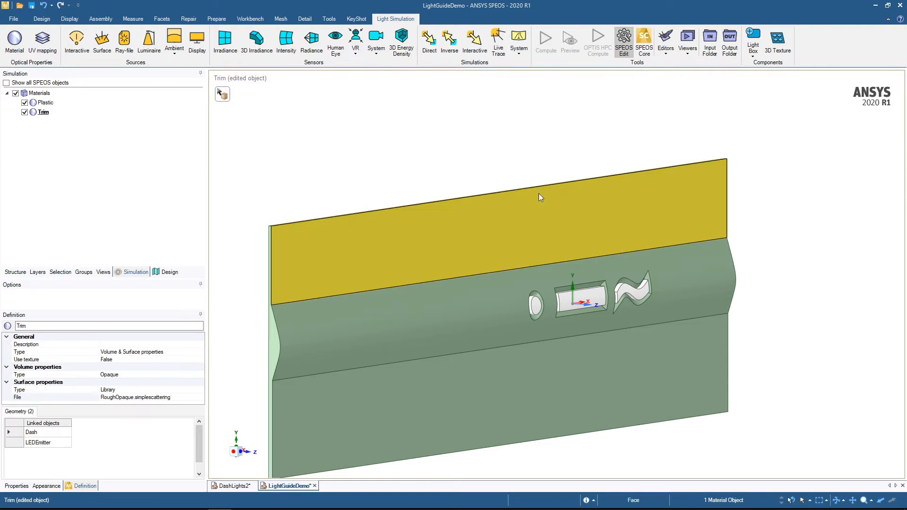
middle_drag(524, 263, 368, 386)
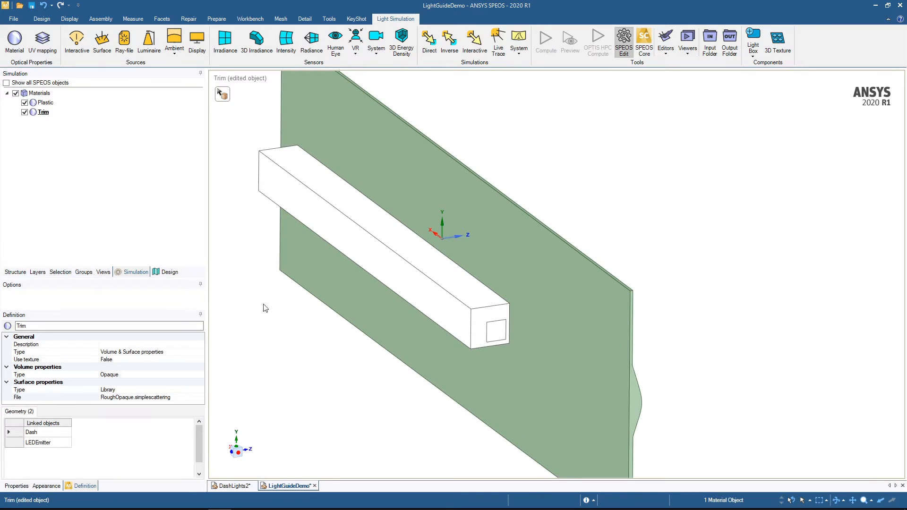
click(103, 48)
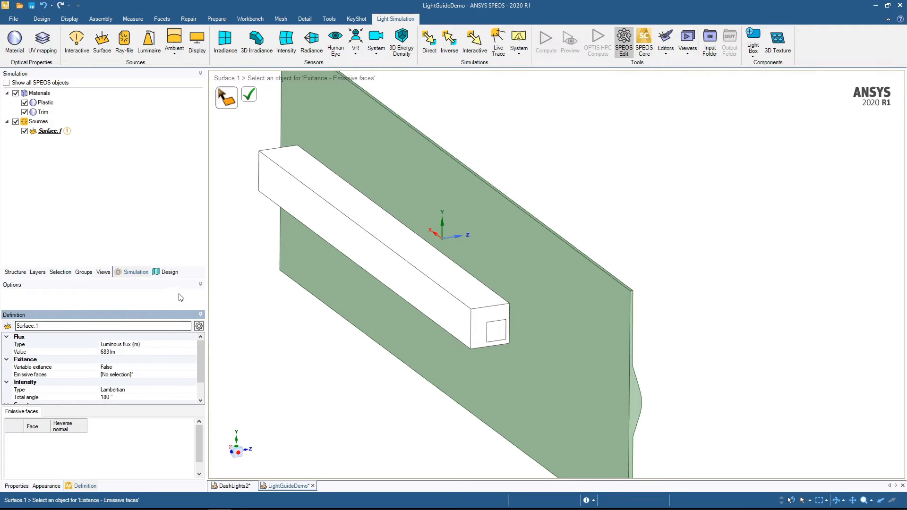
click(492, 340)
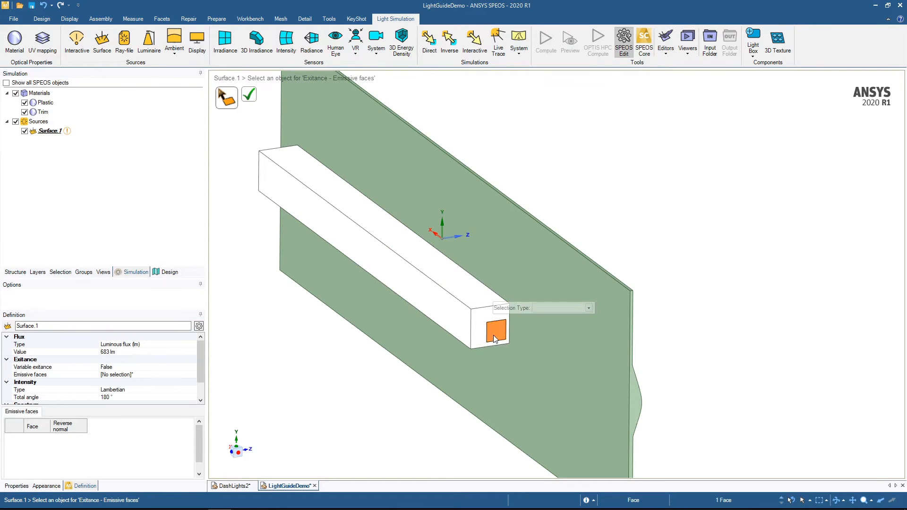
click(251, 97)
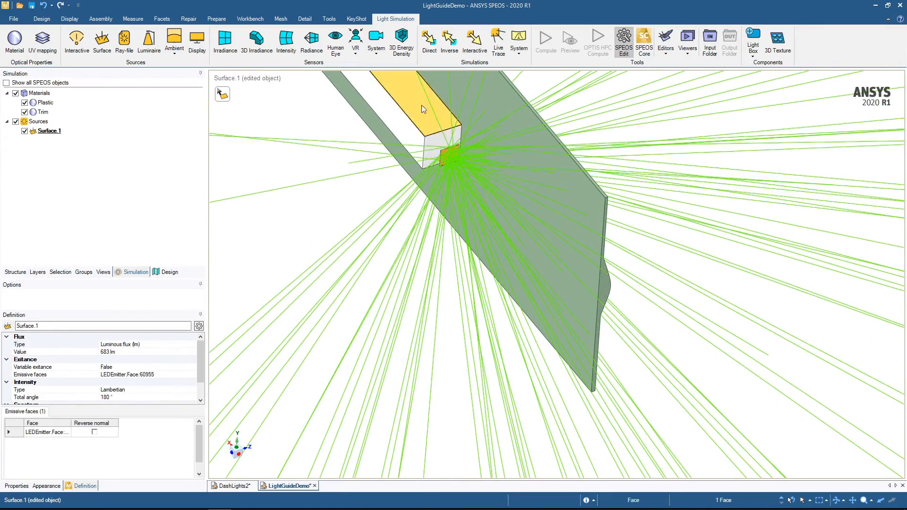
- Reverse the normal of the surface source's emissive face so the rays point into the light guide
shift+middle_drag(376, 178, 407, 410)
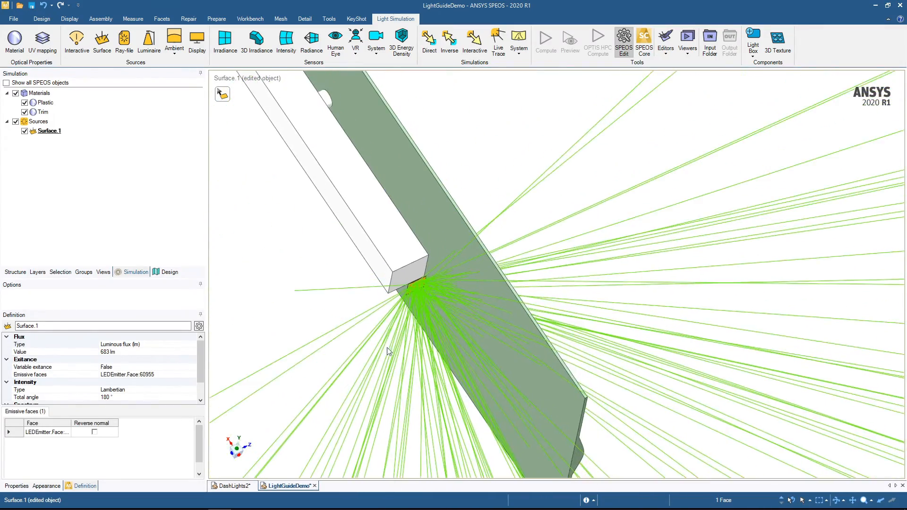
middle_drag(385, 349, 381, 401)
shift+middle_drag(408, 284, 431, 377)
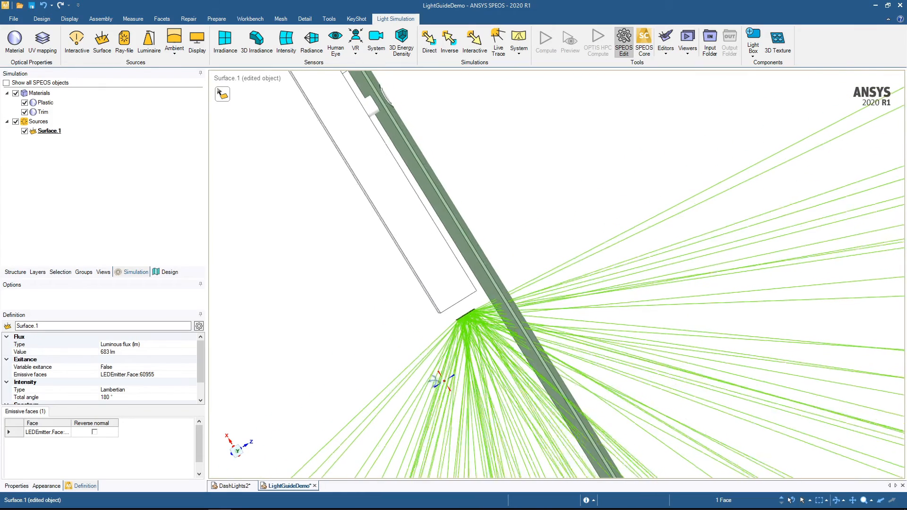
click(95, 433)
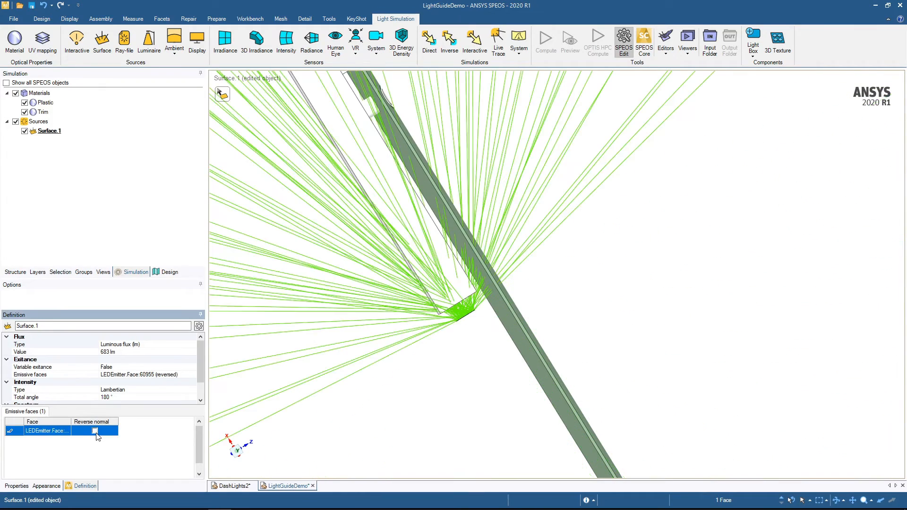
click(95, 431)
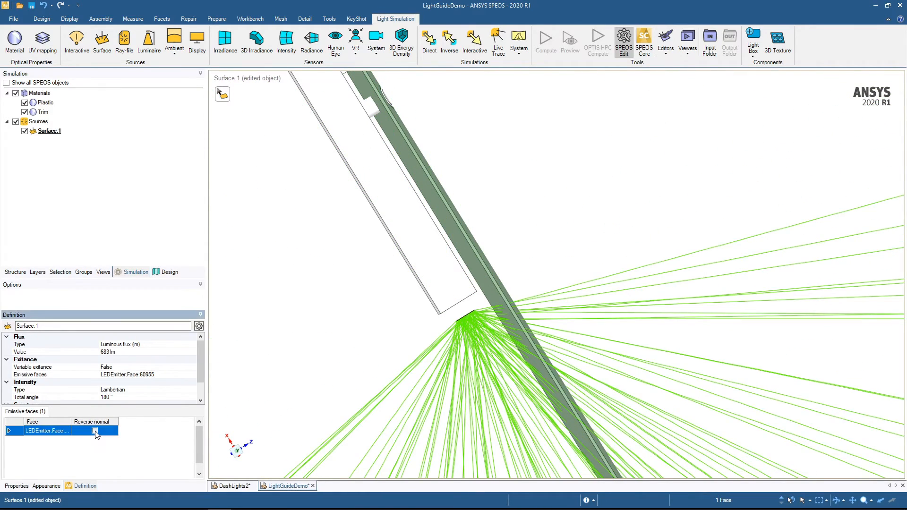
click(410, 356)
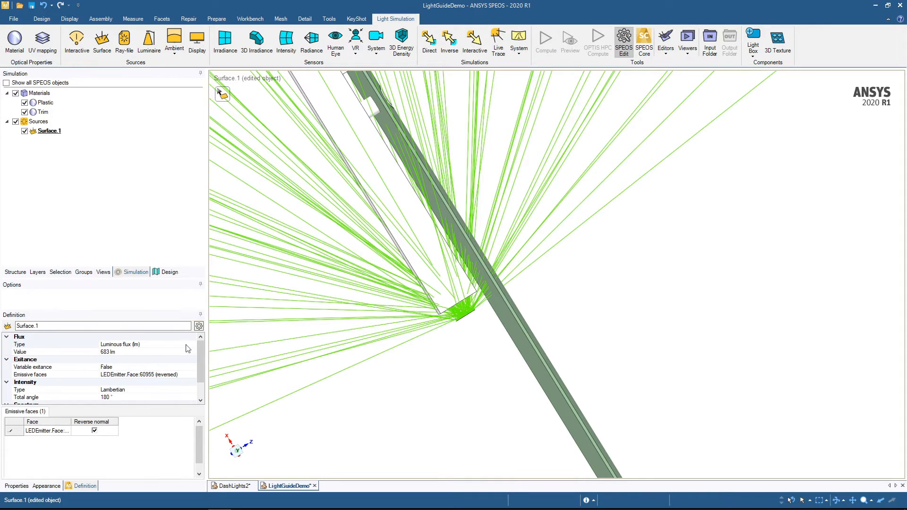
- Set the displayed ray length of the surface source to 2 mm and return to its main definition
click(199, 326)
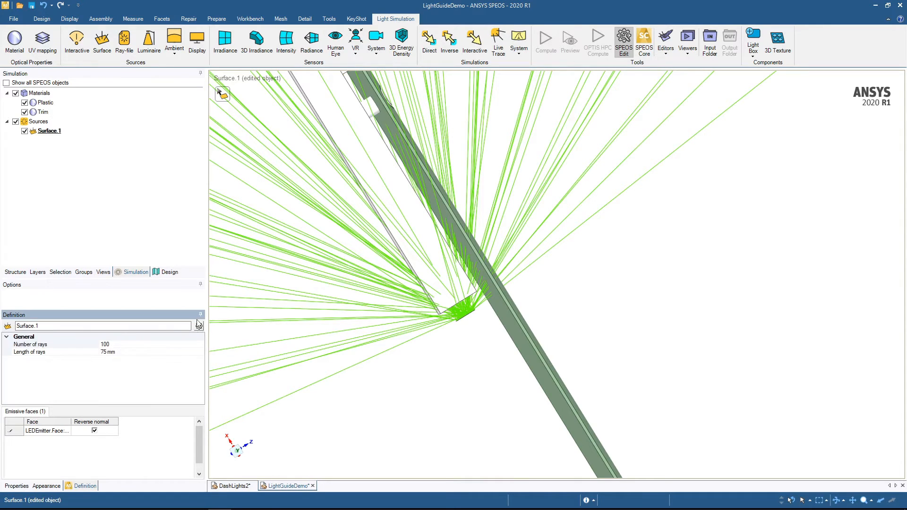
click(117, 352)
click(117, 352)
double_click(118, 353)
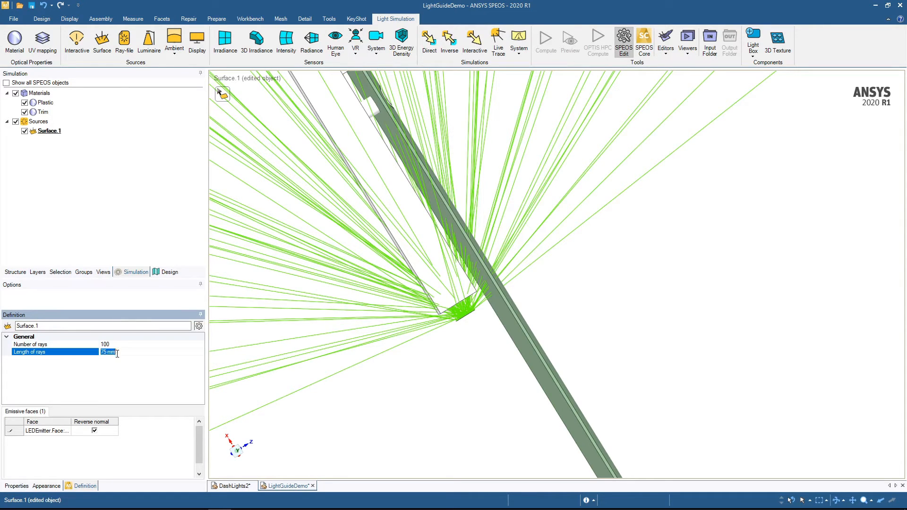
text(2)
key(Return)
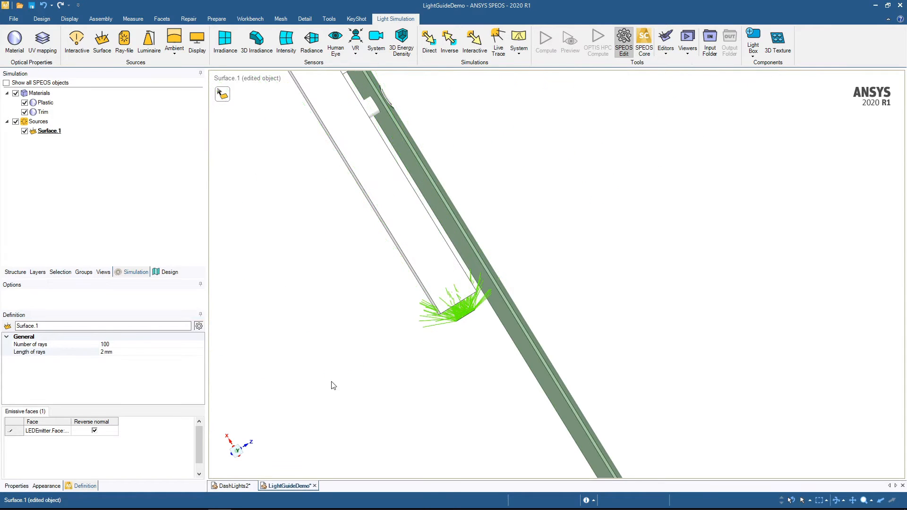
scroll(381, 334, up, 5)
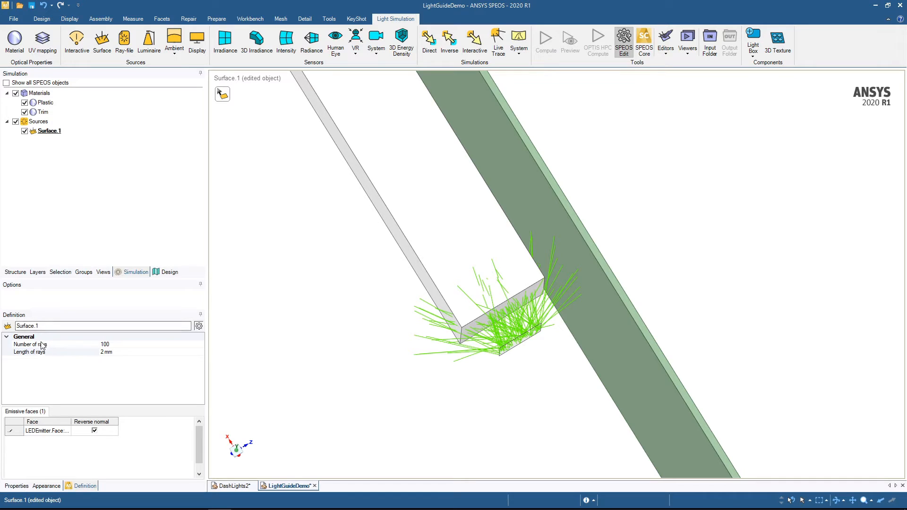
click(199, 326)
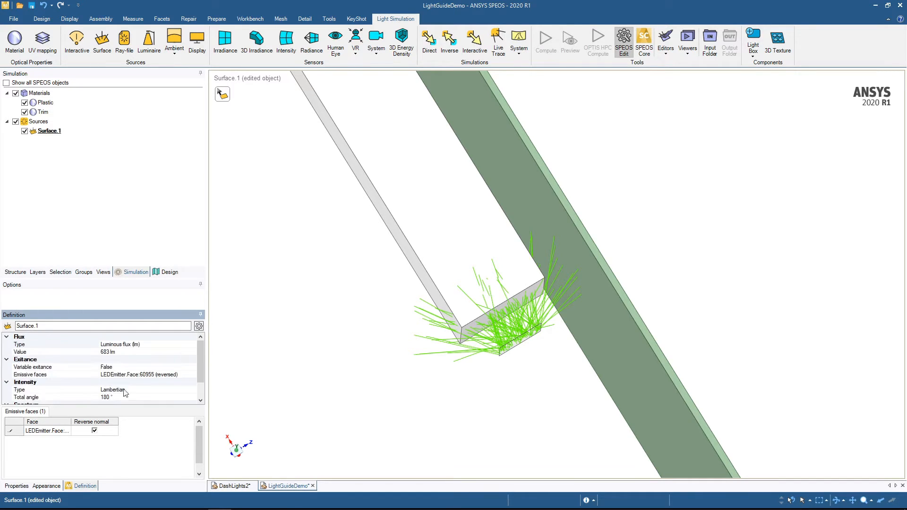
- Set the surface source's luminous flux to 6 lm
click(117, 353)
click(119, 352)
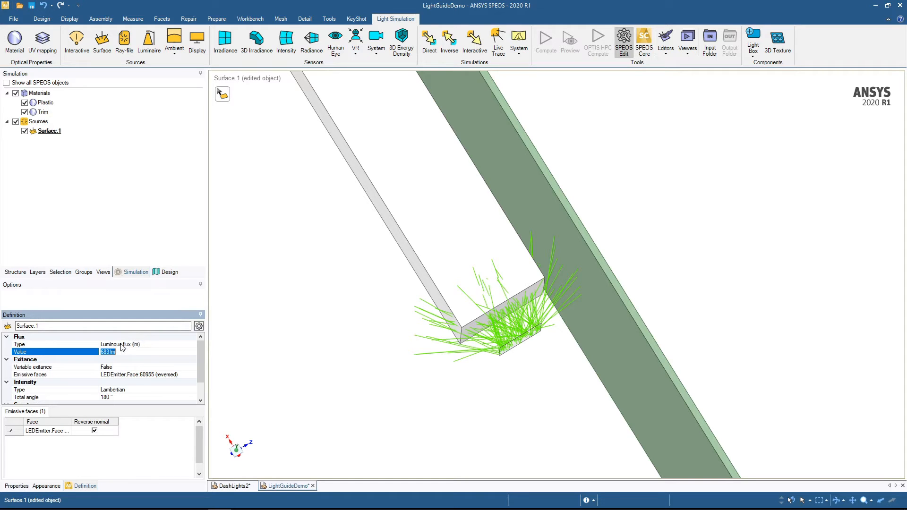
text(6)
click(93, 362)
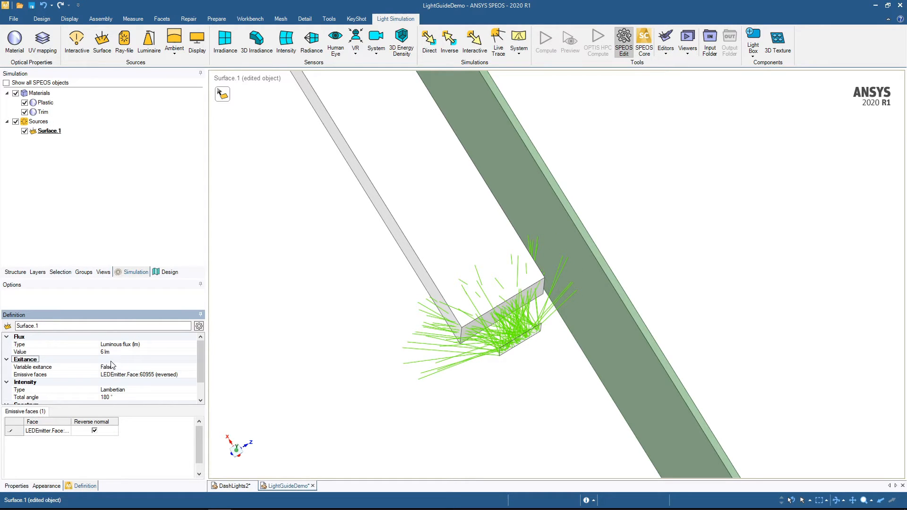
- Set the total angle of the surface source's Lambertian intensity to 60°
click(116, 397)
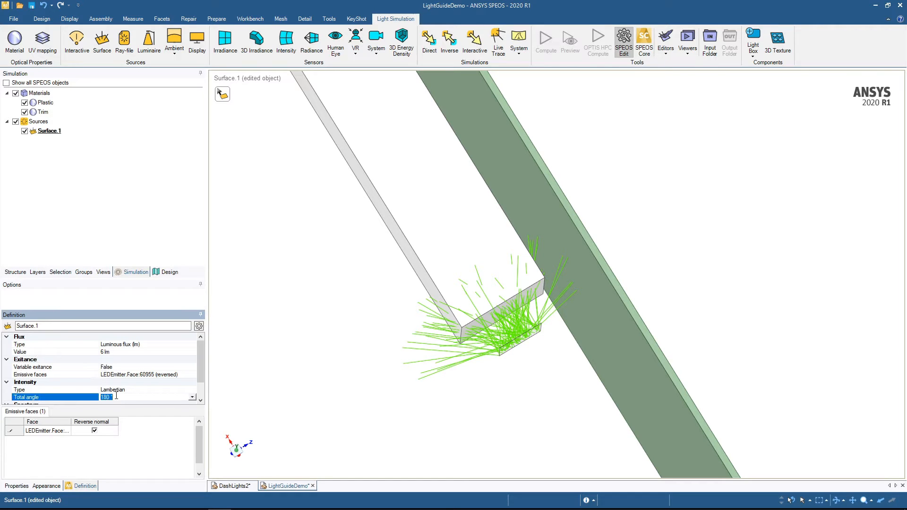
middle_drag(477, 278, 454, 316)
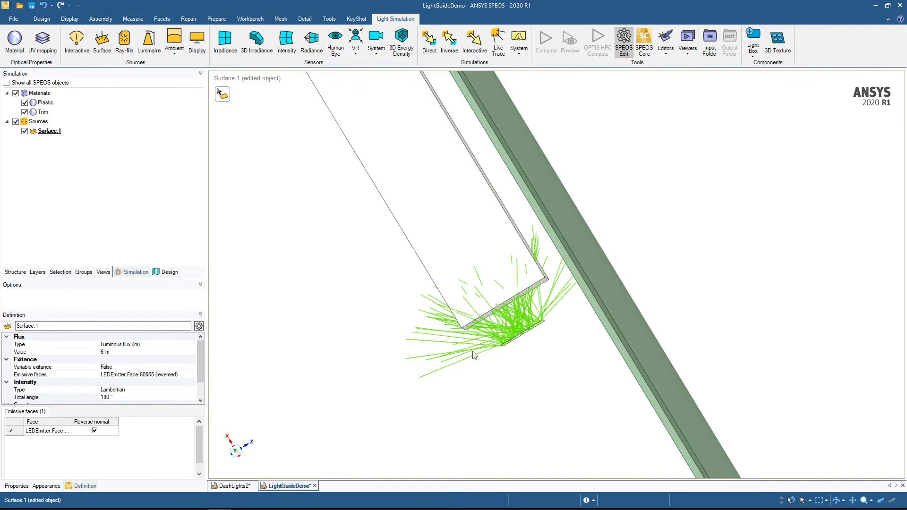
click(122, 398)
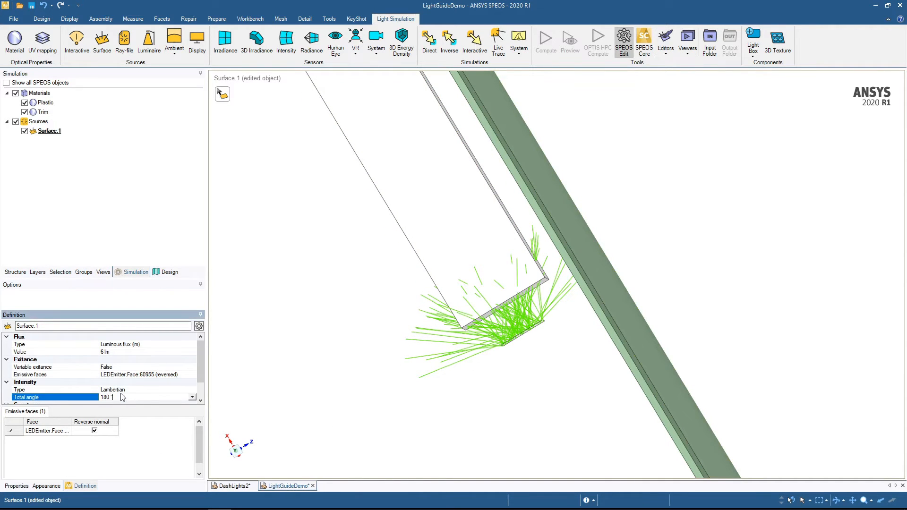
text(60)
click(289, 398)
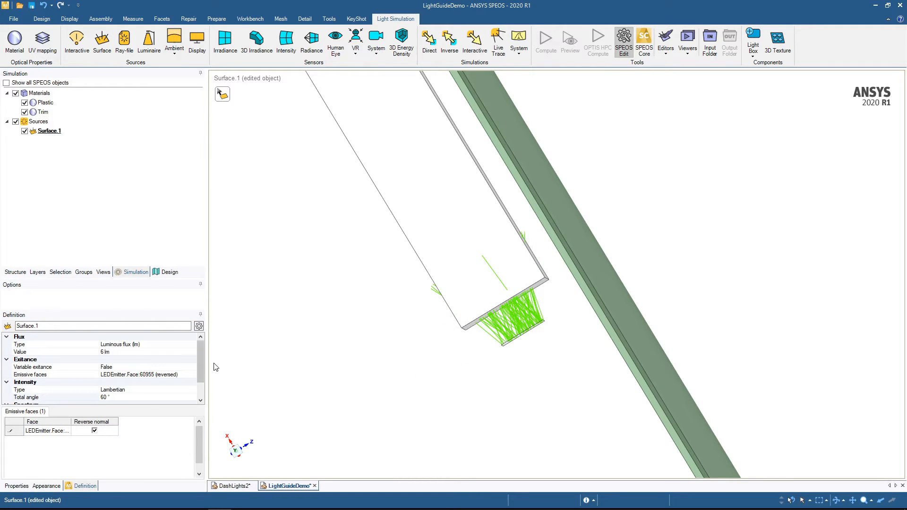
middle_drag(228, 359, 231, 337)
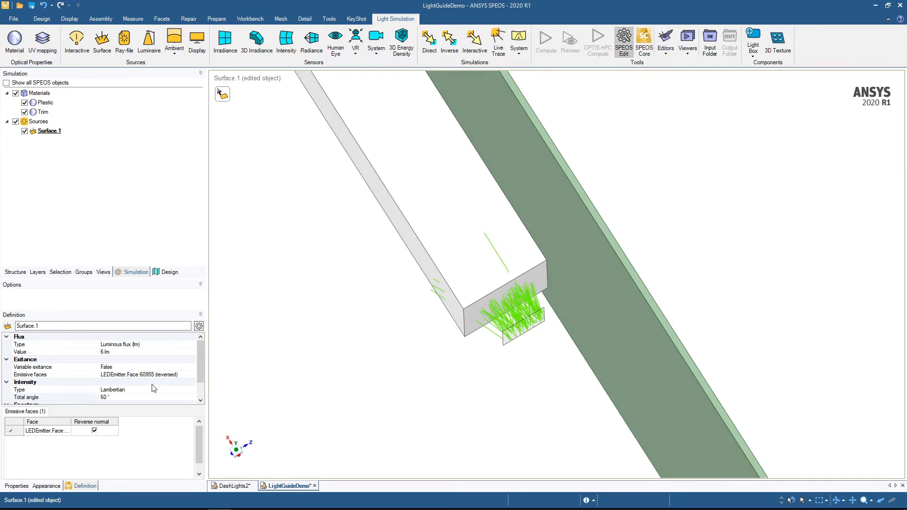
- Set the surface source's spectrum type to Library and assign the LED_spectrum.spectrum file
click(145, 397)
scroll(145, 390, down, 1)
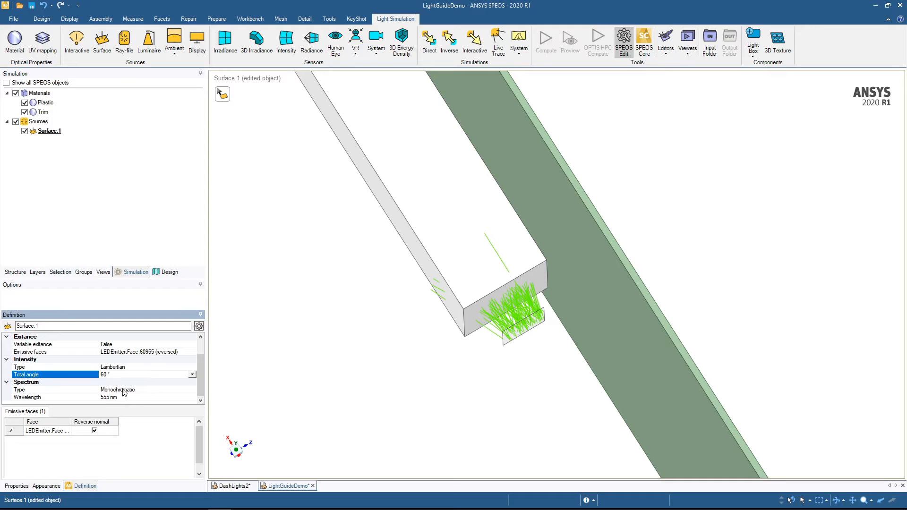
click(122, 389)
click(109, 398)
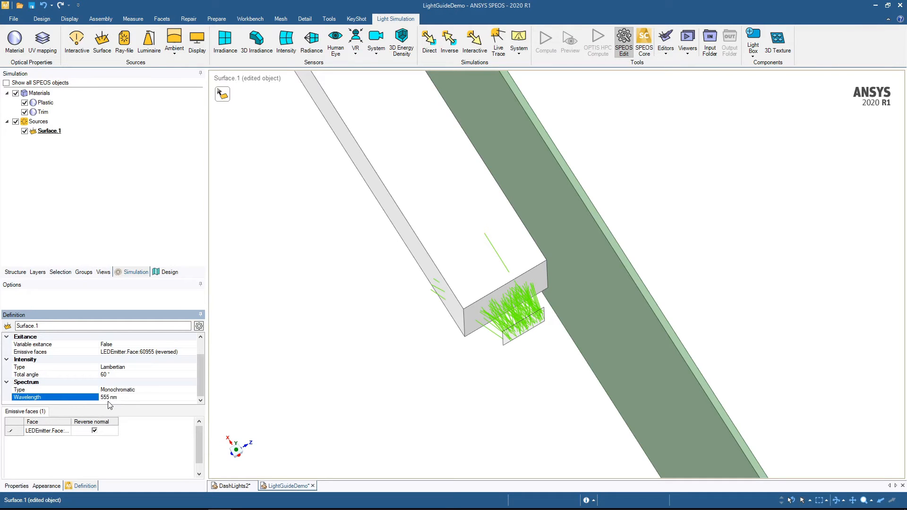
click(141, 389)
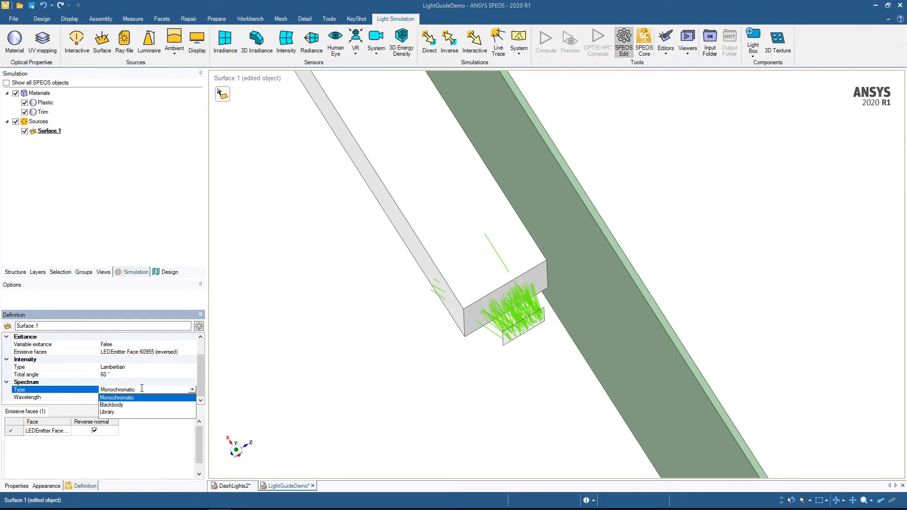
click(113, 413)
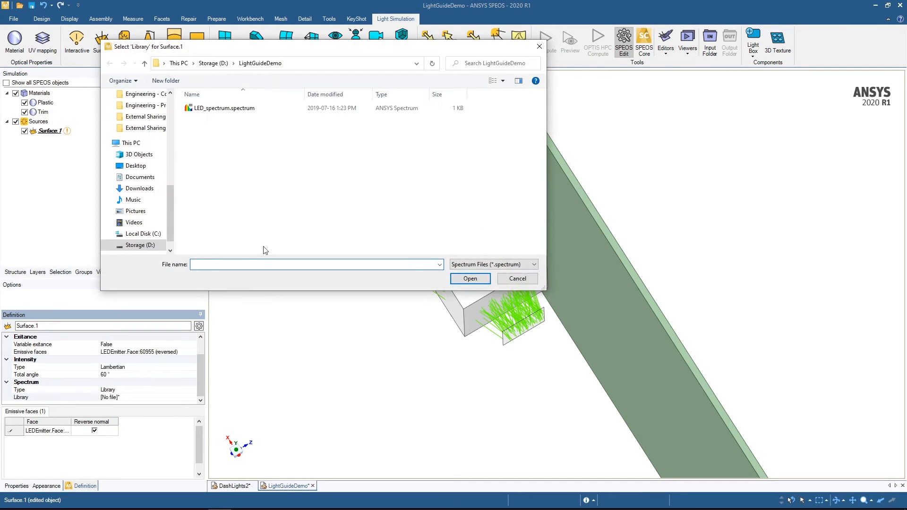
double_click(224, 108)
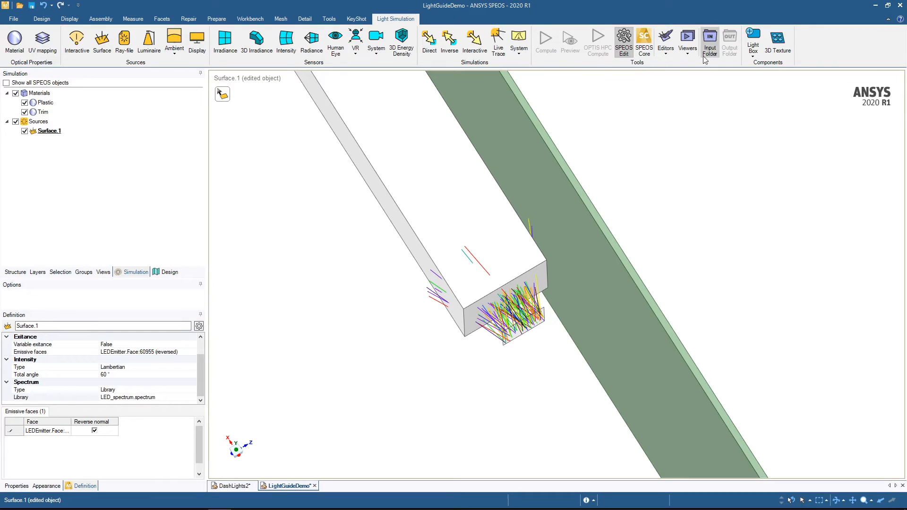
- Open LED_spectrum.spectrum in the Spectrum editor, examine its wavelength curve, and close the editor
click(664, 49)
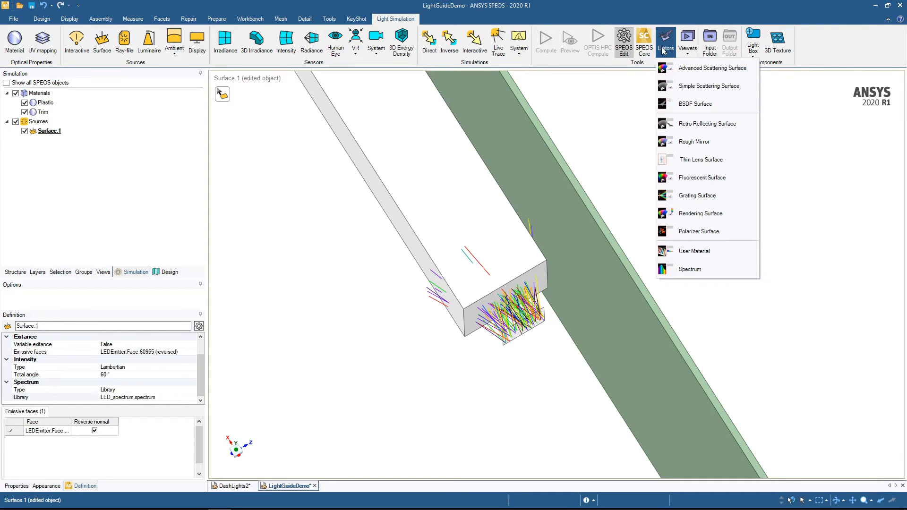
click(671, 269)
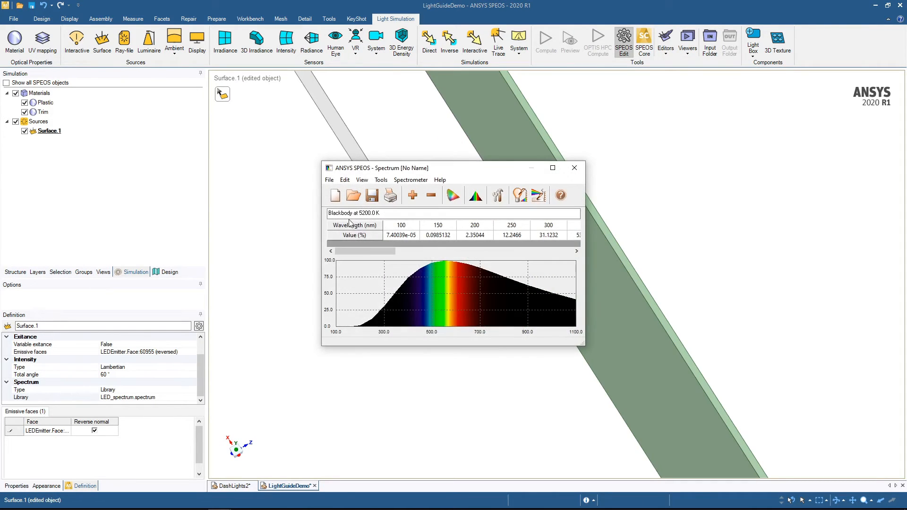
click(353, 195)
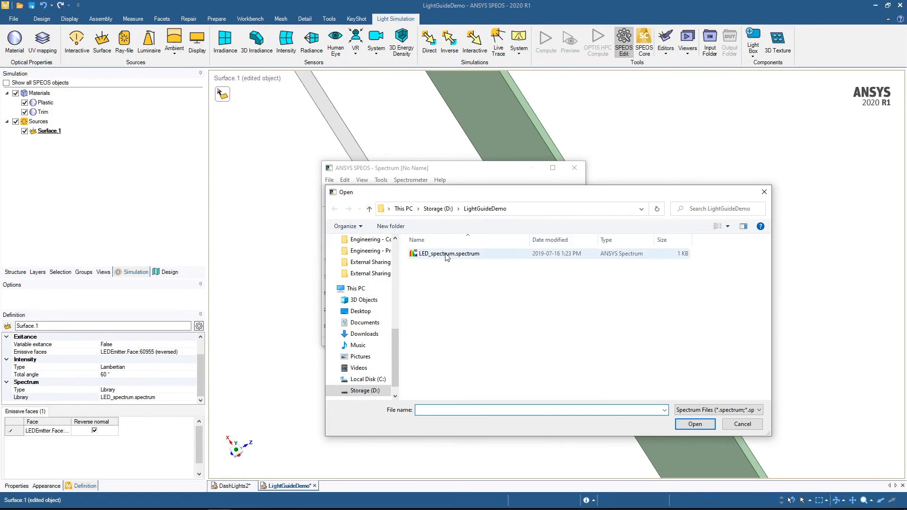
double_click(447, 254)
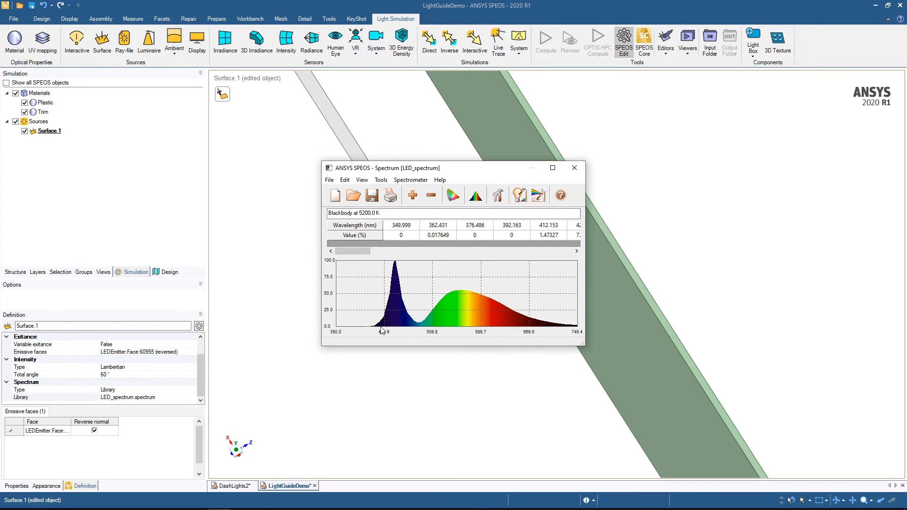
click(575, 167)
- Create a radiance sensor for viewing the front of the dashboard trim
middle_drag(441, 395, 434, 383)
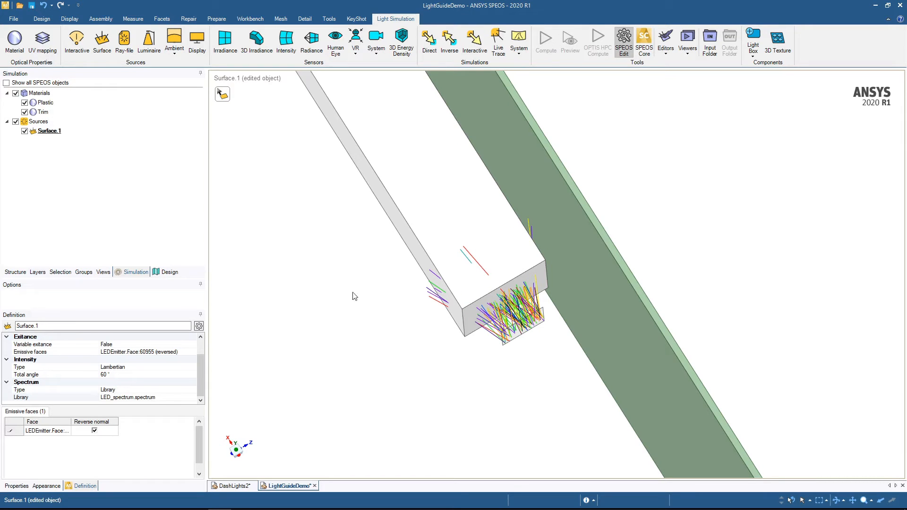
middle_drag(373, 345, 832, 247)
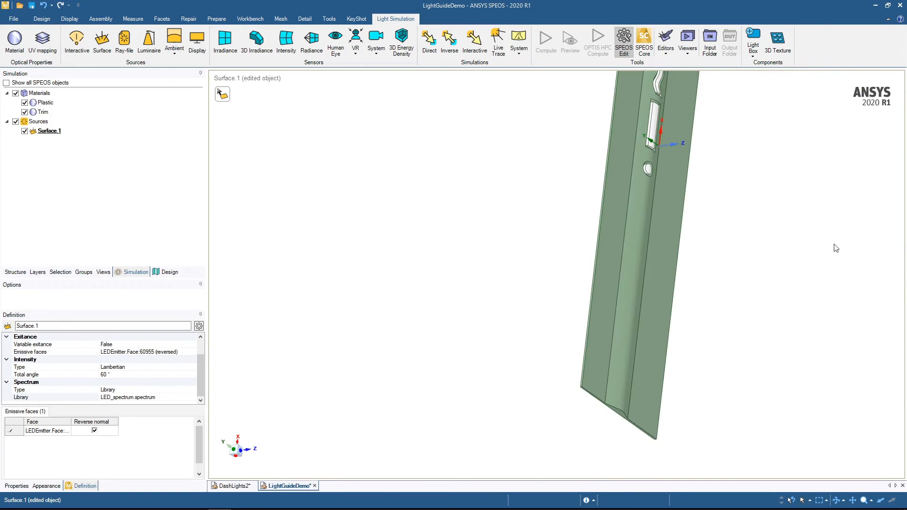
middle_drag(381, 437, 302, 338)
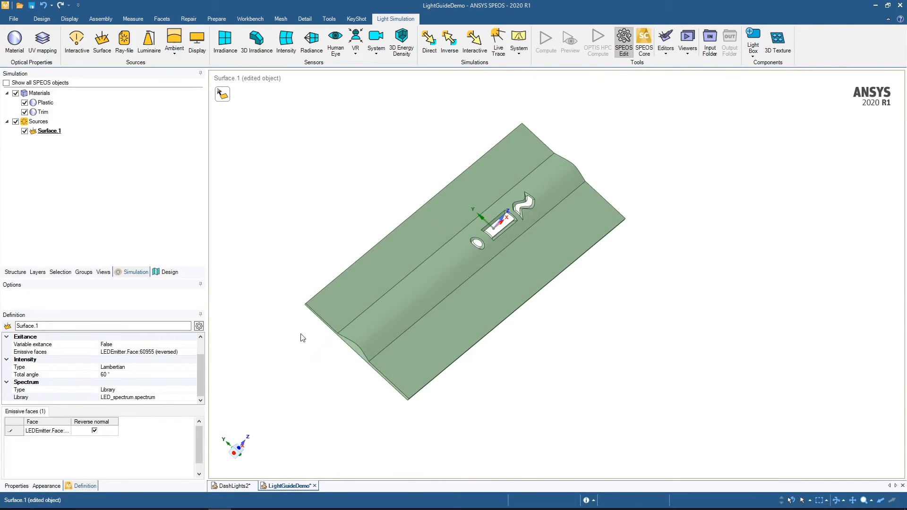
click(311, 47)
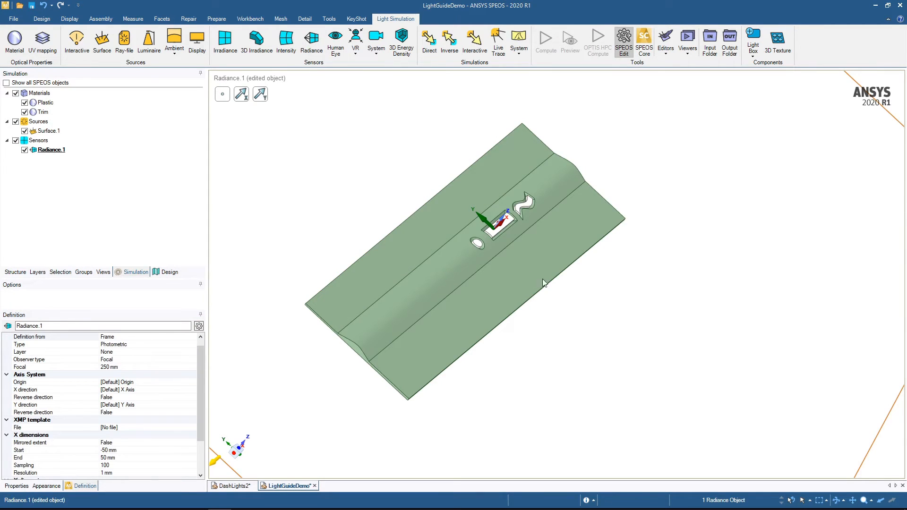
- Set the radiance sensor's type to Colorimetric
ctrl+middle_drag(542, 279, 481, 177)
middle_drag(478, 208, 354, 322)
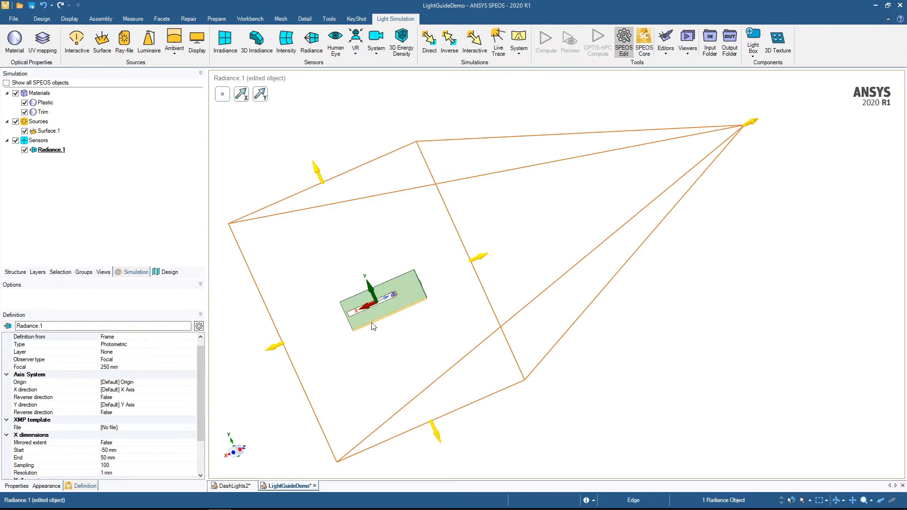
click(138, 345)
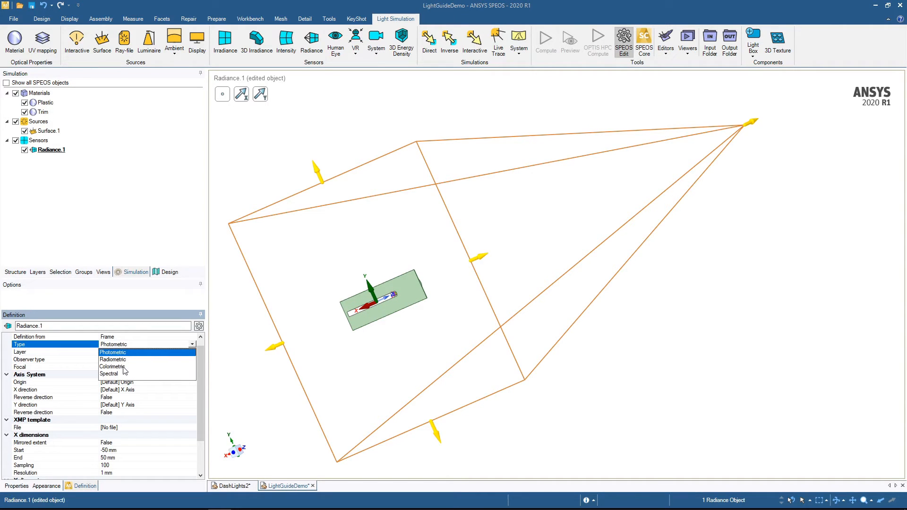
click(125, 368)
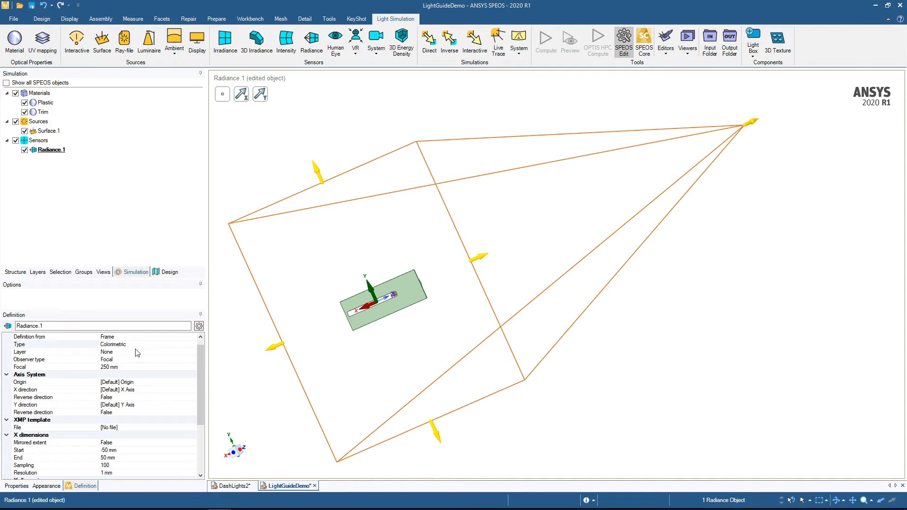
- Place the radiance sensor's axis system origin on the coordinate system origin at the trim's rectangular cutout
click(130, 382)
middle_drag(438, 316, 364, 314)
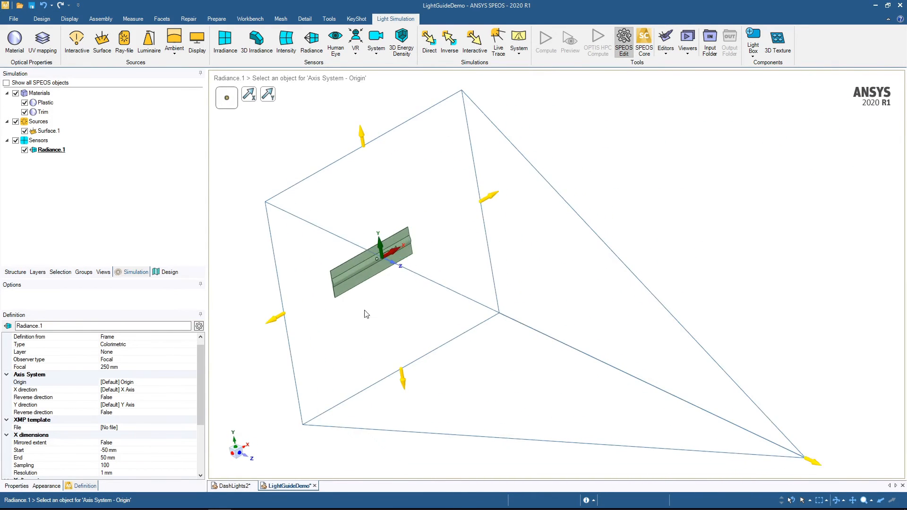
scroll(368, 249, up, 5)
scroll(424, 278, up, 2)
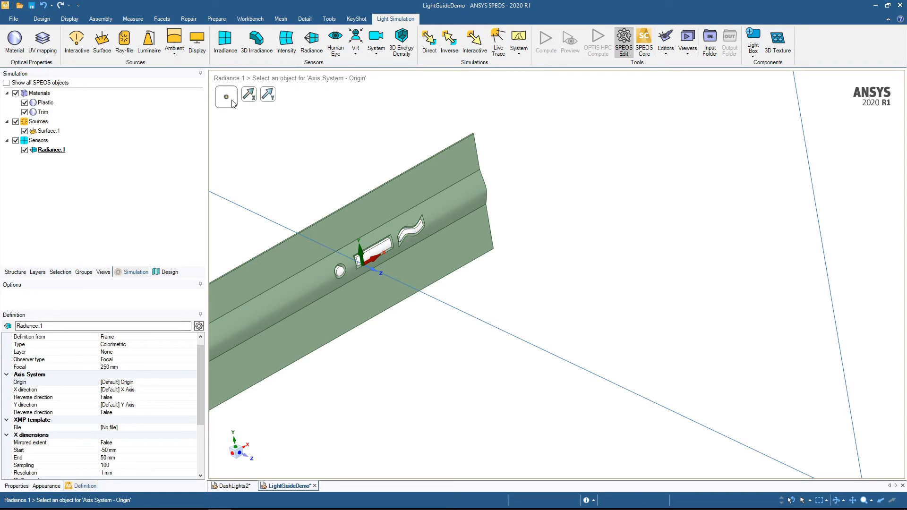
click(364, 264)
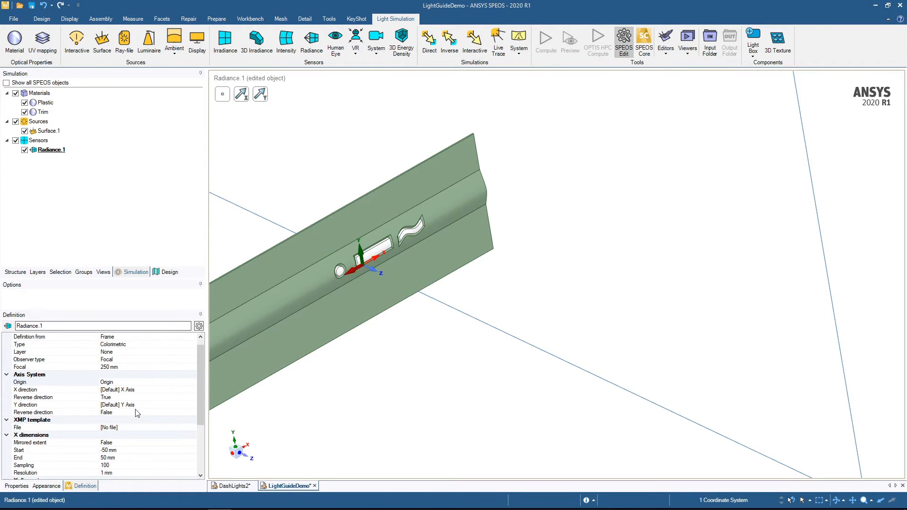
- Set the reverse direction of the sensor's X axis to False so the observer faces the front of the trim
middle_drag(307, 310, 345, 288)
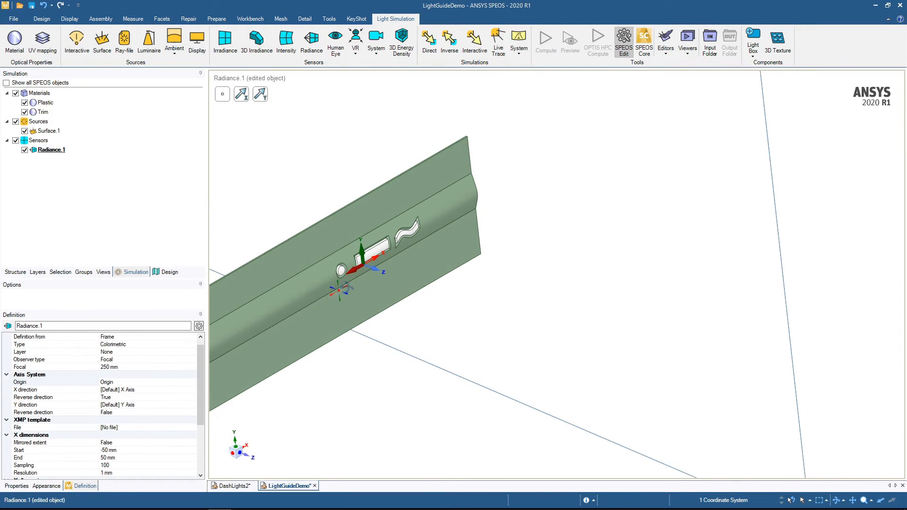
scroll(397, 397, down, 5)
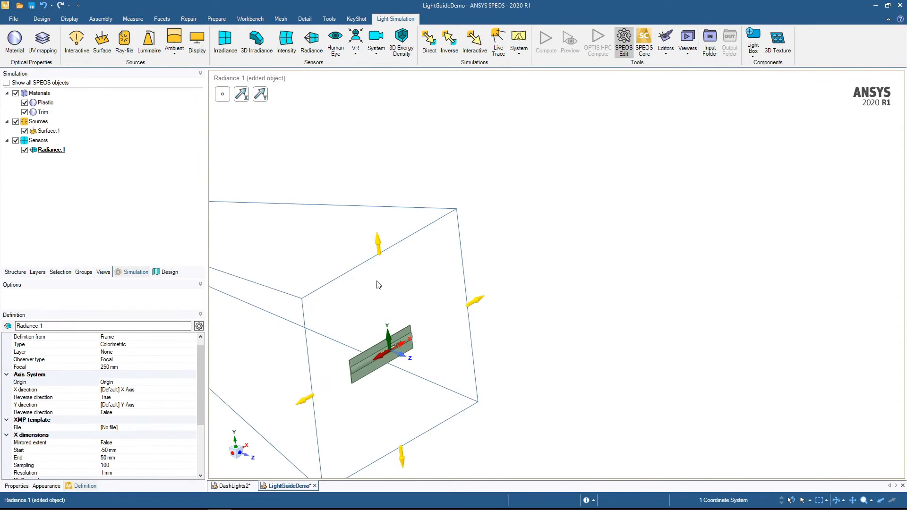
click(115, 401)
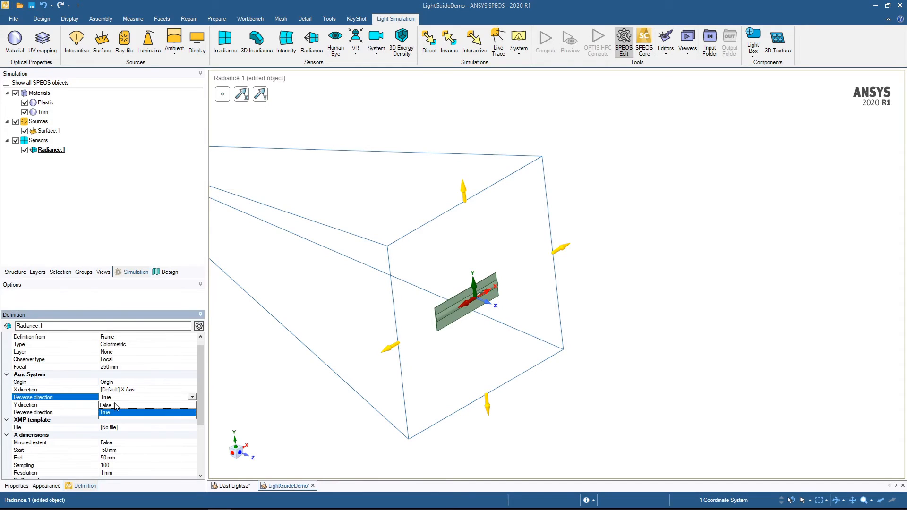
click(116, 410)
middle_drag(376, 359, 381, 354)
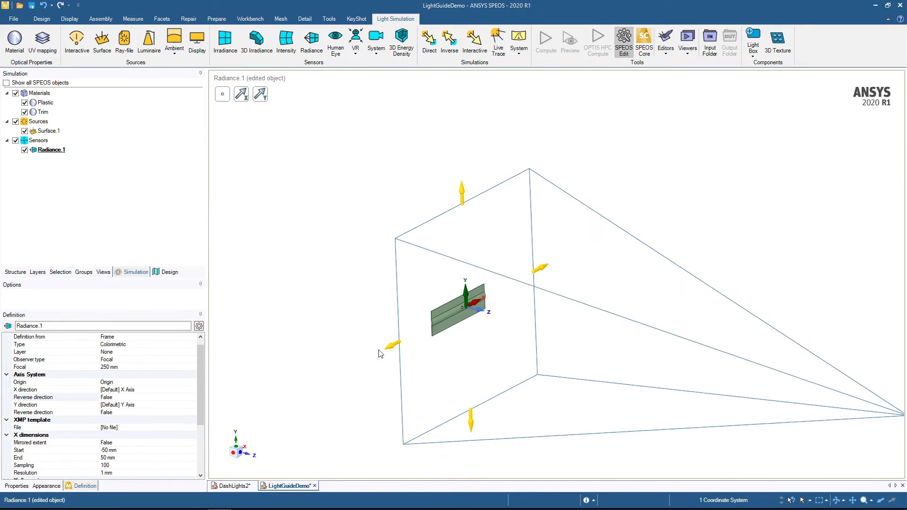
- Shrink the sensor frame around the trim's cutouts, with X from about -5 to 8 mm and Y starting at about -1 mm
drag(462, 193, 453, 297)
scroll(466, 378, up, 5)
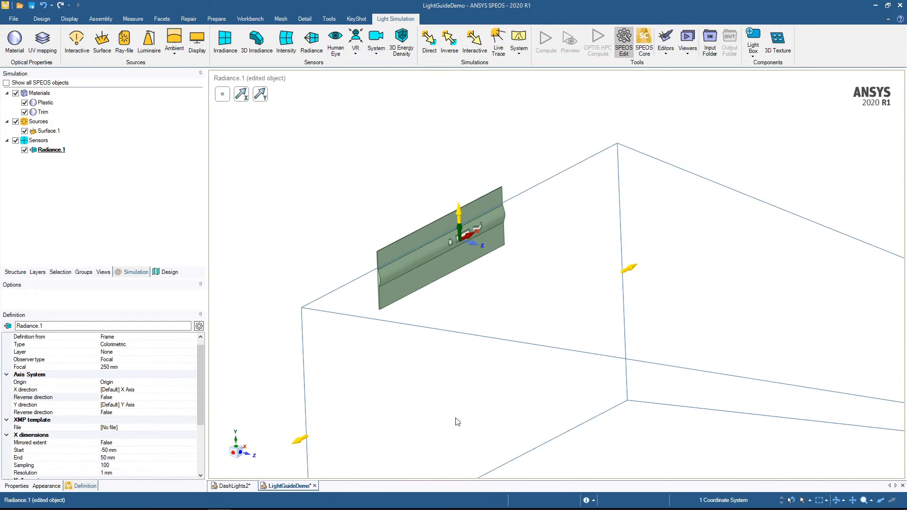
drag(466, 408, 461, 169)
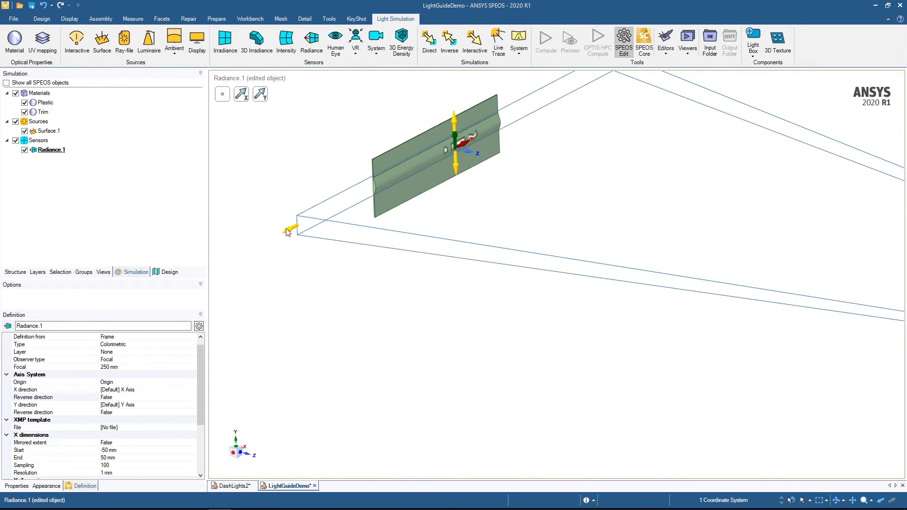
drag(290, 229, 429, 164)
shift+middle_drag(565, 168, 496, 300)
drag(555, 191, 422, 269)
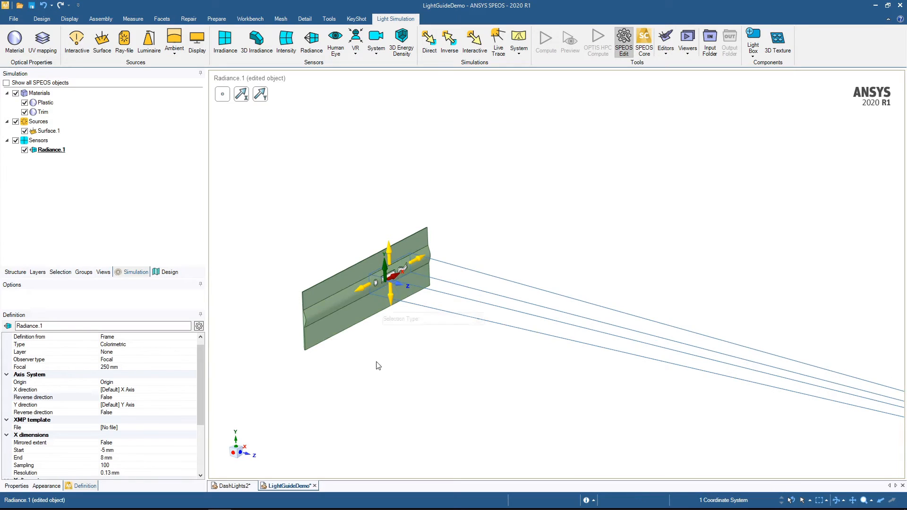
- Fit the sensor frame tightly around the three cutouts by adjusting the X end to 9 mm and the Y end to 1 mm
click(239, 452)
scroll(374, 255, up, 5)
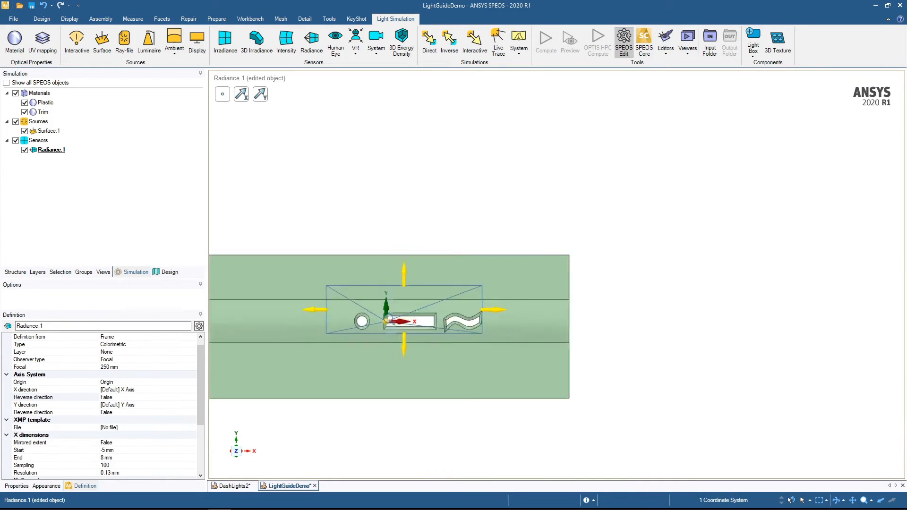
drag(556, 350, 574, 348)
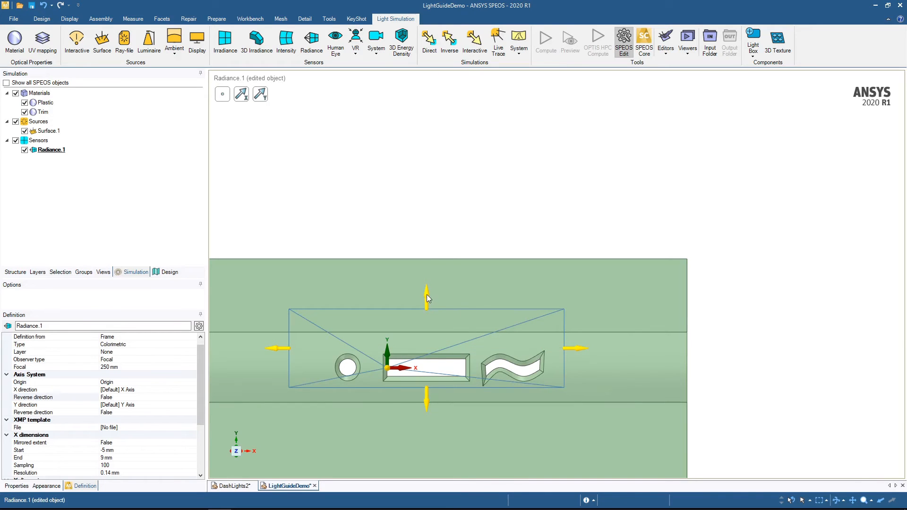
drag(426, 294, 429, 341)
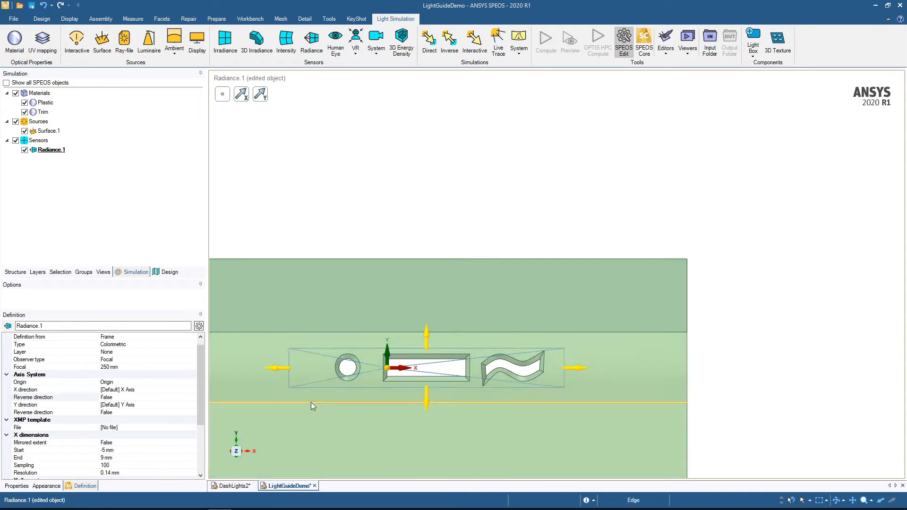
scroll(397, 382, down, 4)
middle_drag(397, 381, 404, 261)
- Set the radiance sensor's sampling to 500 for both the X and Y dimensions
drag(203, 400, 210, 456)
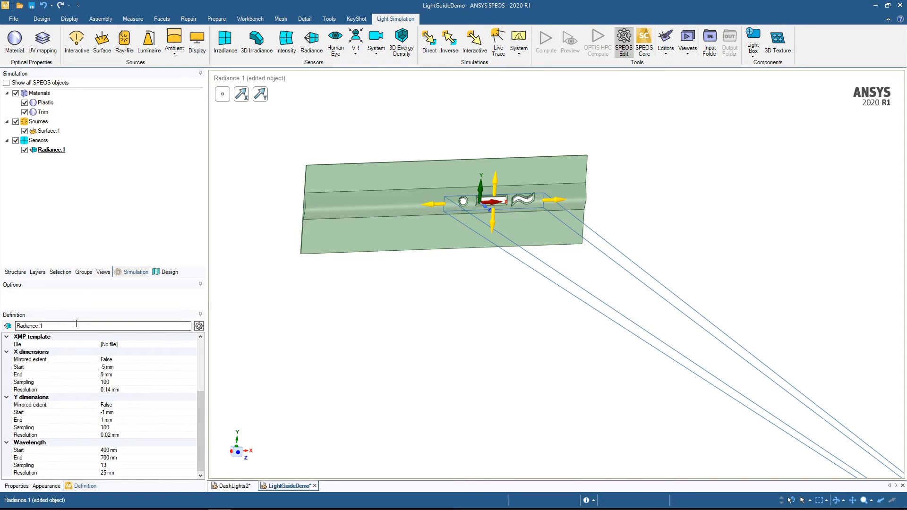
click(118, 427)
click(115, 382)
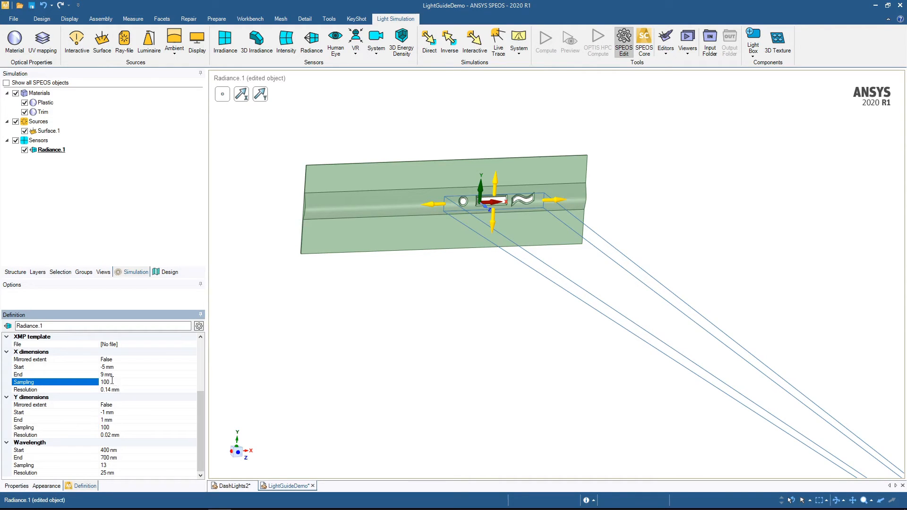
drag(112, 382, 97, 382)
text(500)
click(117, 427)
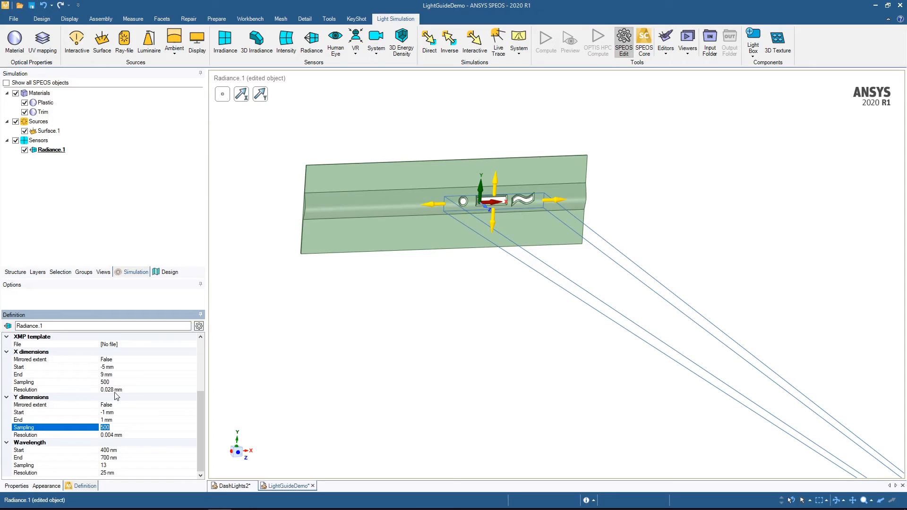
- Set the sensor's wavelength sampling to 40
click(112, 466)
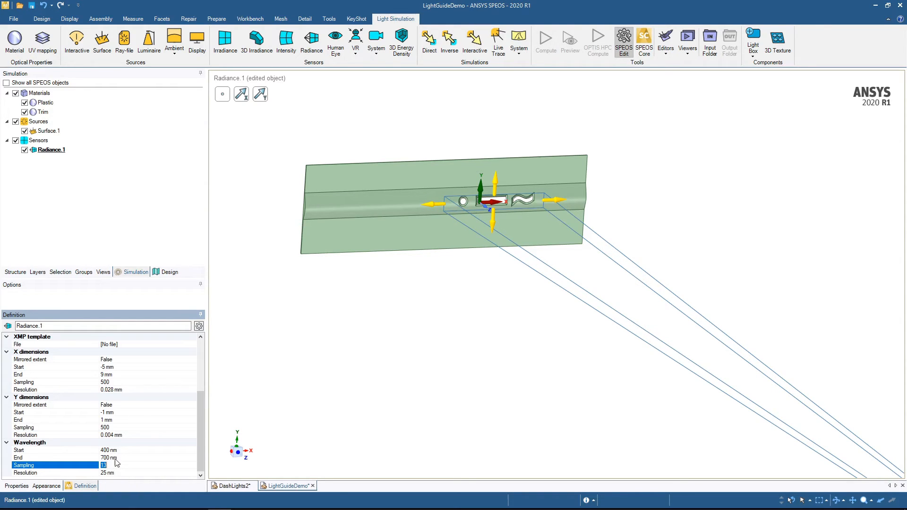
text(40)
key(Return)
- Create a direct simulation and assign the Dash and Lightguide bodies as its geometries
mouse_move(418, 273)
middle_down()
mouse_move(424, 296)
mouse_move(415, 327)
mouse_move(433, 297)
middle_up()
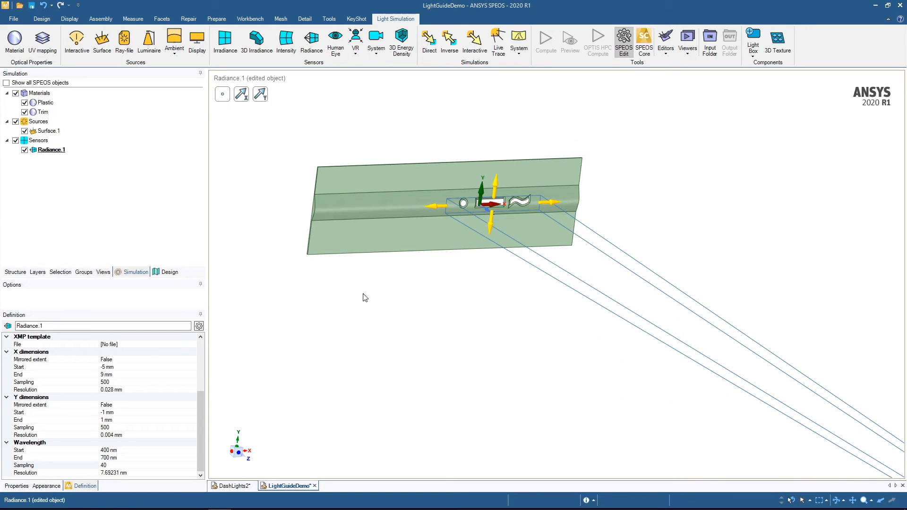
click(429, 46)
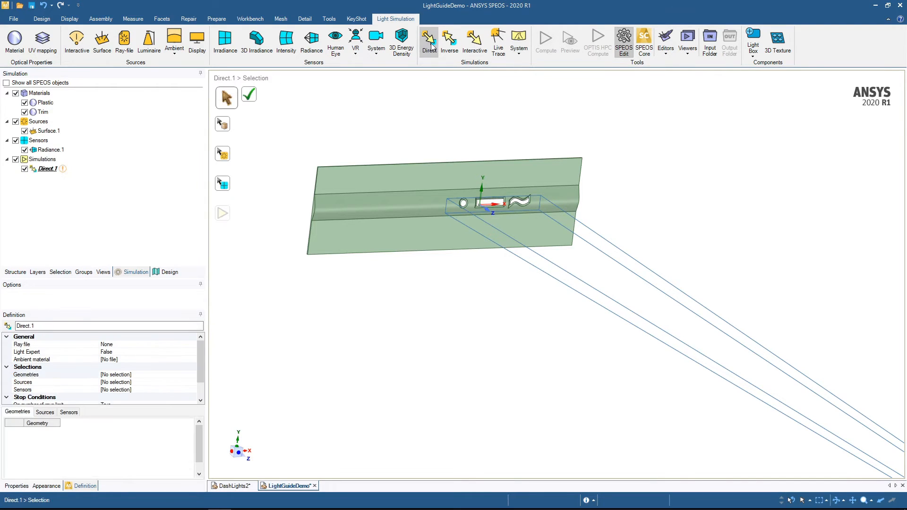
scroll(137, 364, down, 1)
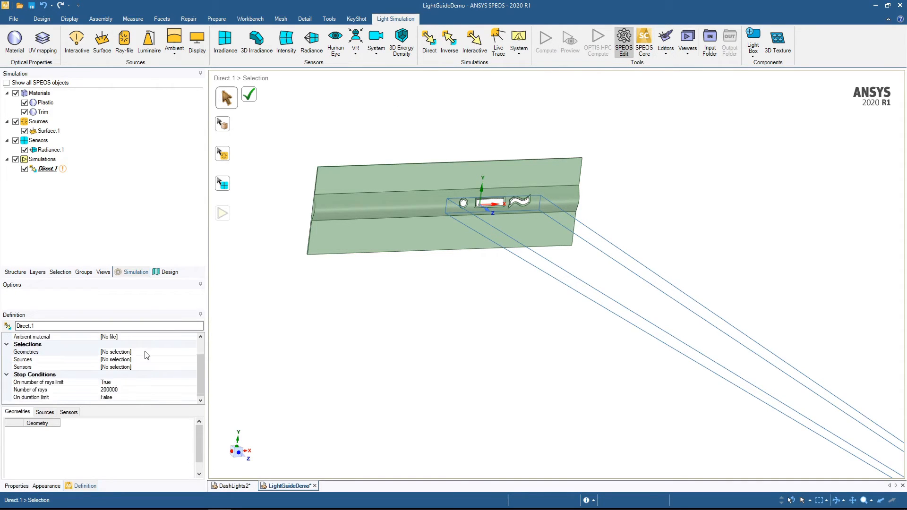
scroll(154, 349, up, 1)
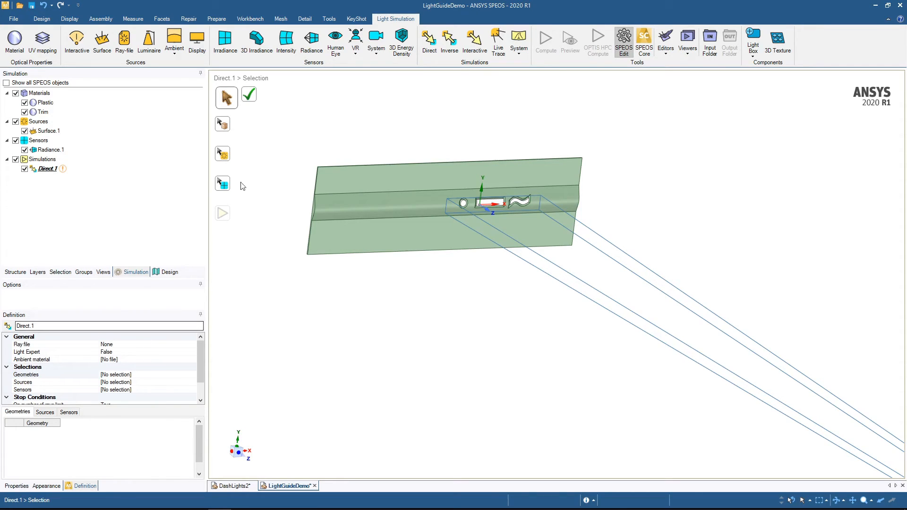
click(223, 125)
click(348, 203)
middle_drag(347, 203, 386, 172)
ctrl+click(383, 172)
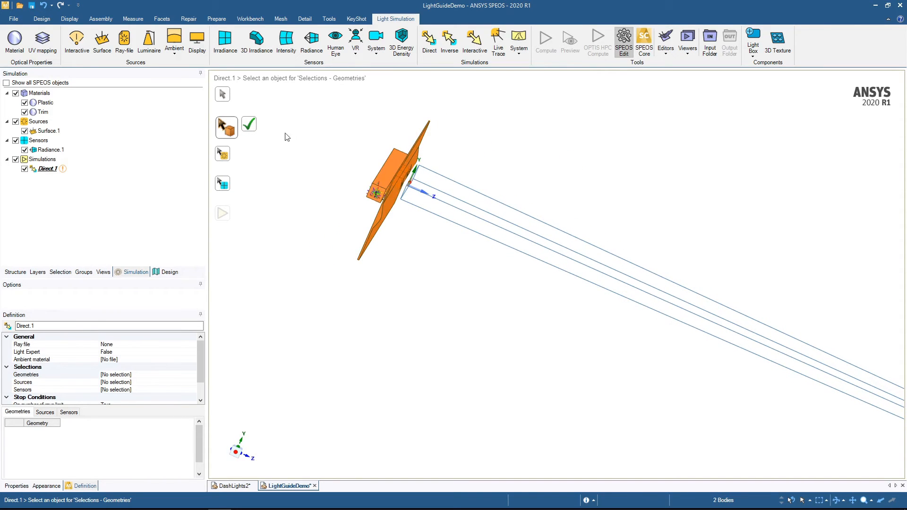
click(249, 124)
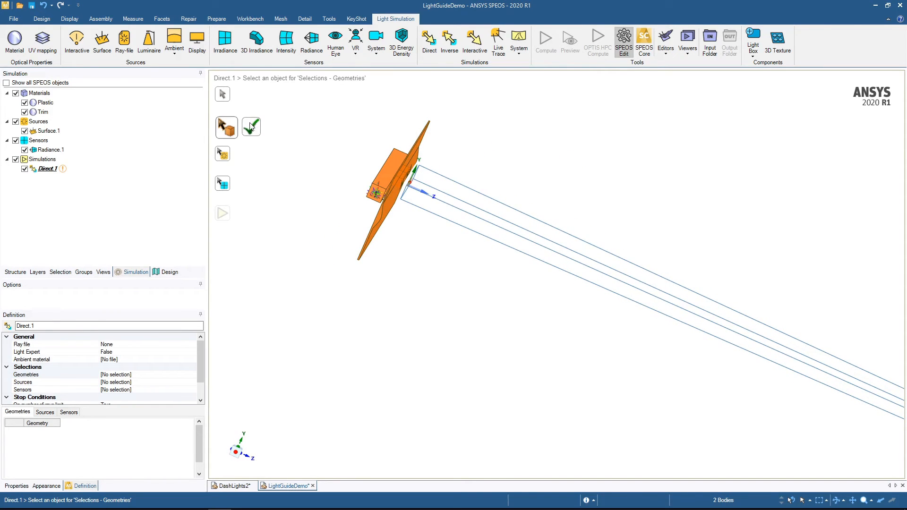
- Assign Surface.1 as the source and Radiance.1 as the sensor of the direct simulation
click(222, 155)
click(47, 131)
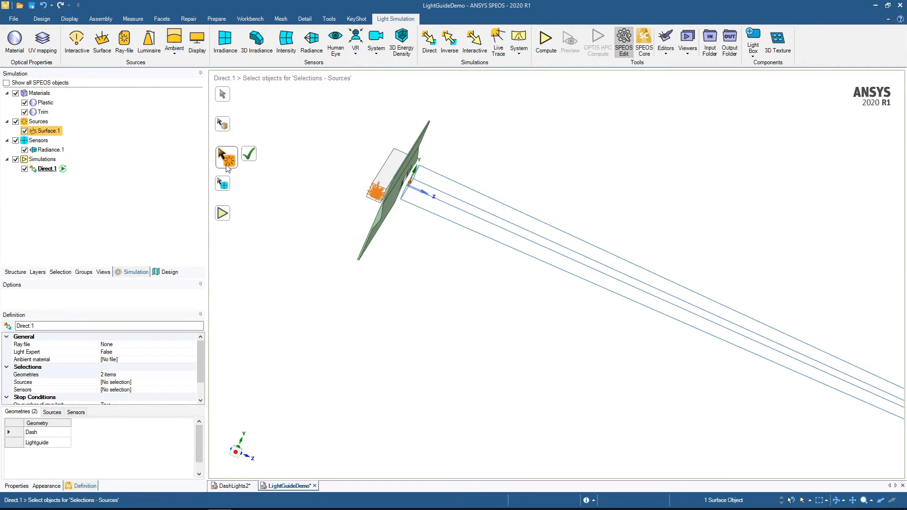
click(250, 156)
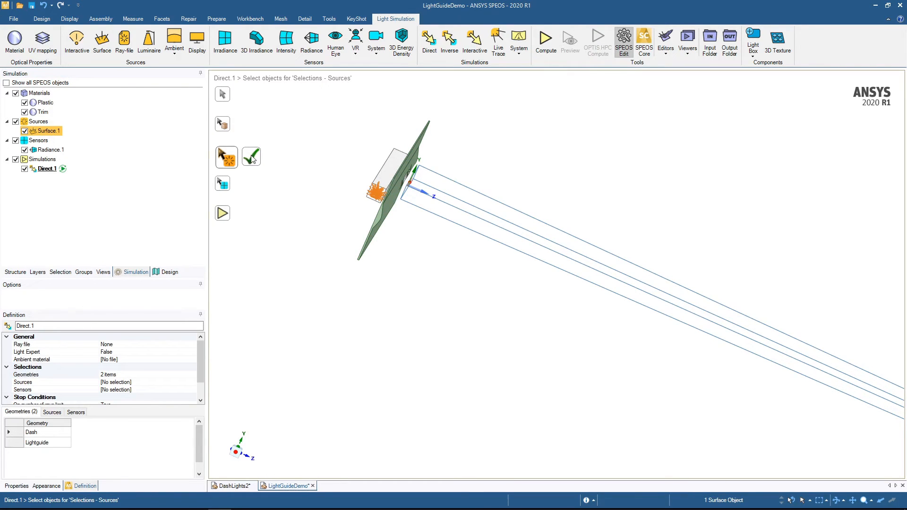
click(50, 149)
click(249, 183)
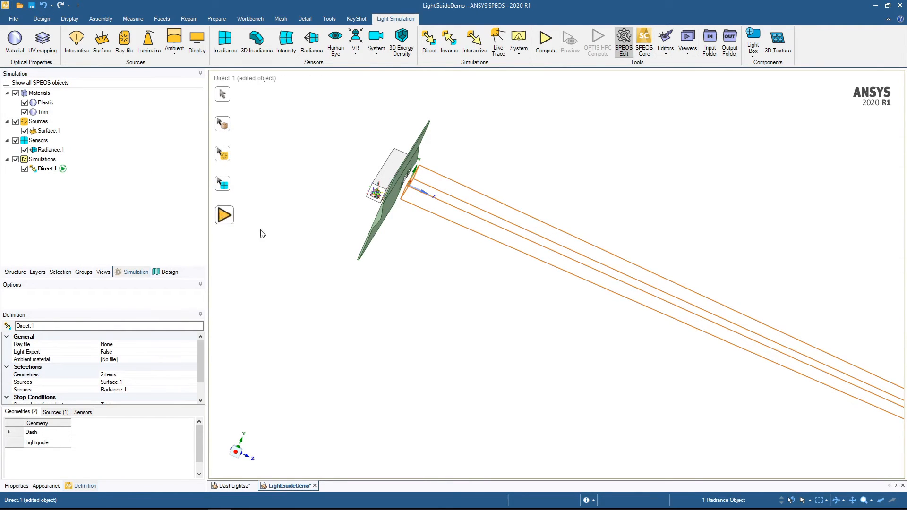
- Set the direct simulation's number of rays to 2e7 in its stop conditions
scroll(160, 387, down, 1)
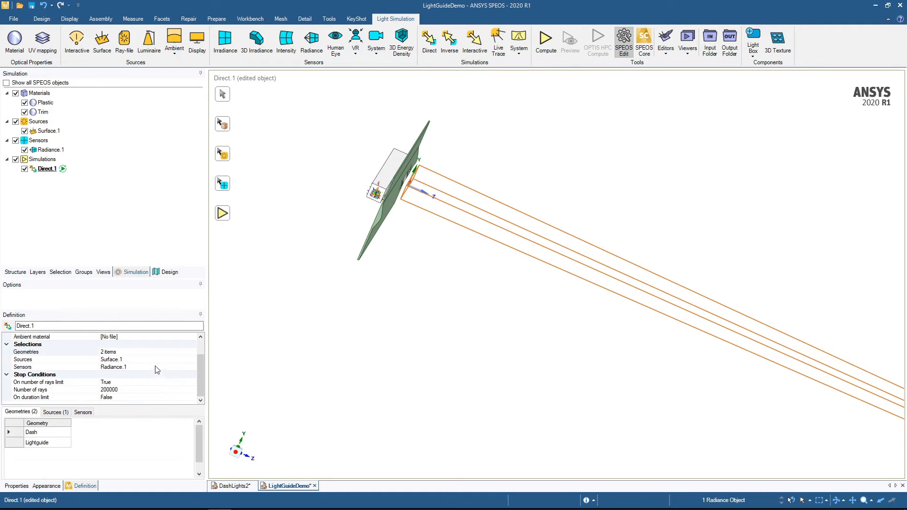
click(125, 389)
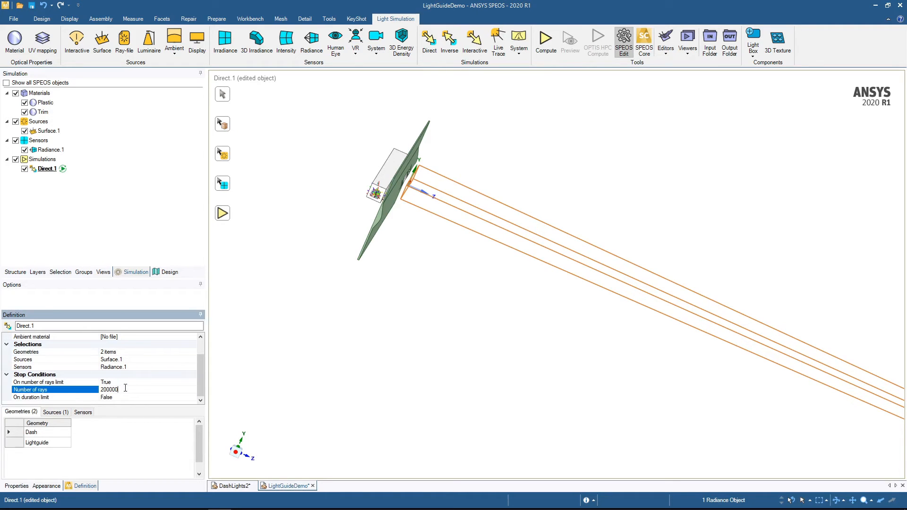
double_click(115, 387)
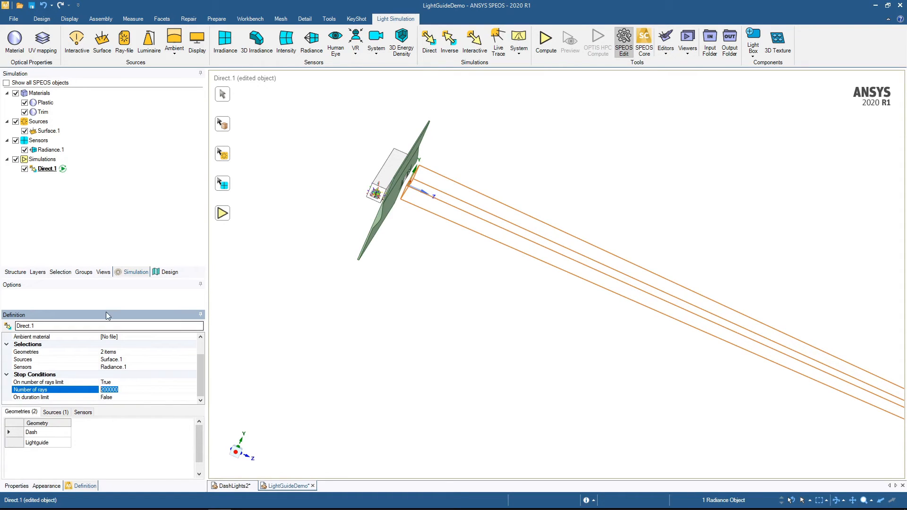
text(2e7)
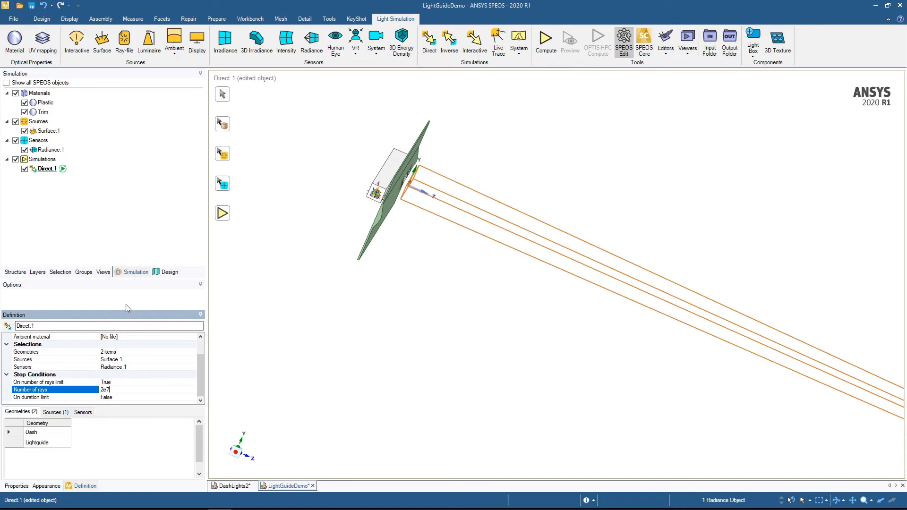
text(e+7)
click(70, 380)
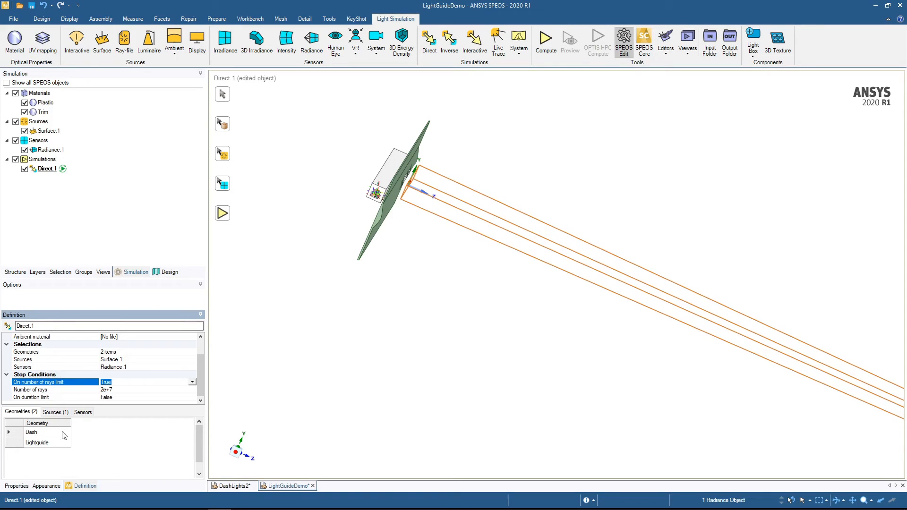
scroll(128, 363, up, 1)
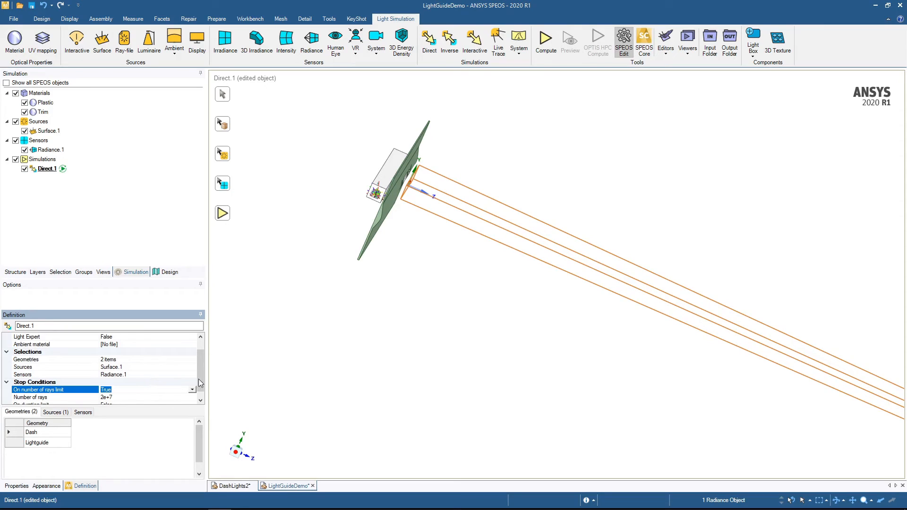
- Set Light Expert to True for the direct simulation and activate LXP for the Radiance.1 sensor
scroll(201, 387, up, 2)
click(67, 353)
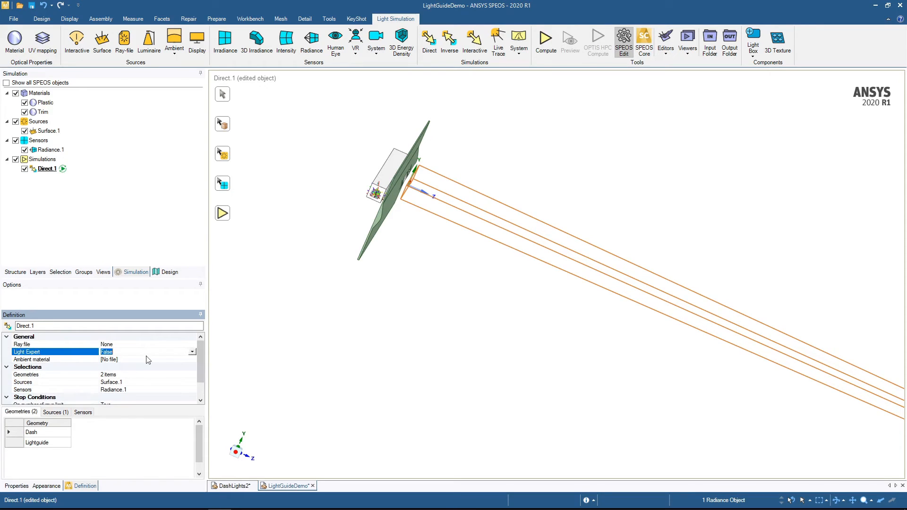
click(192, 352)
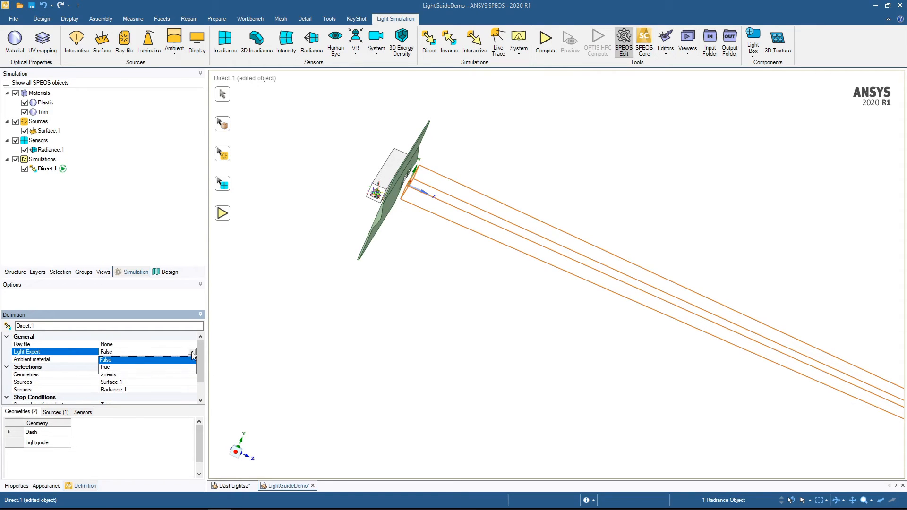
click(106, 368)
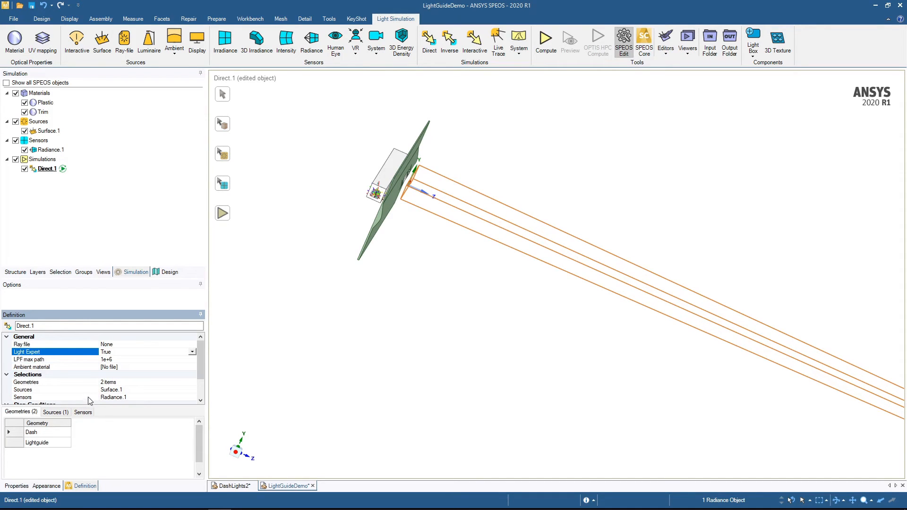
click(83, 413)
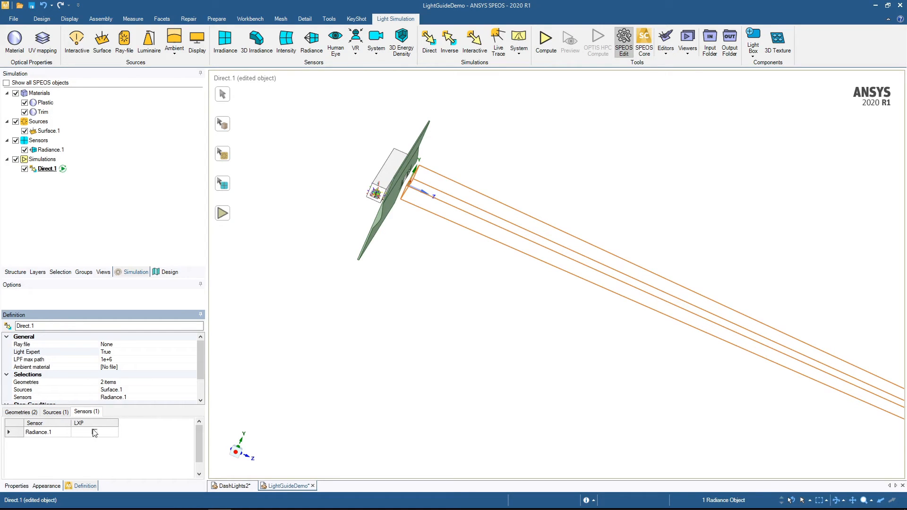
click(95, 432)
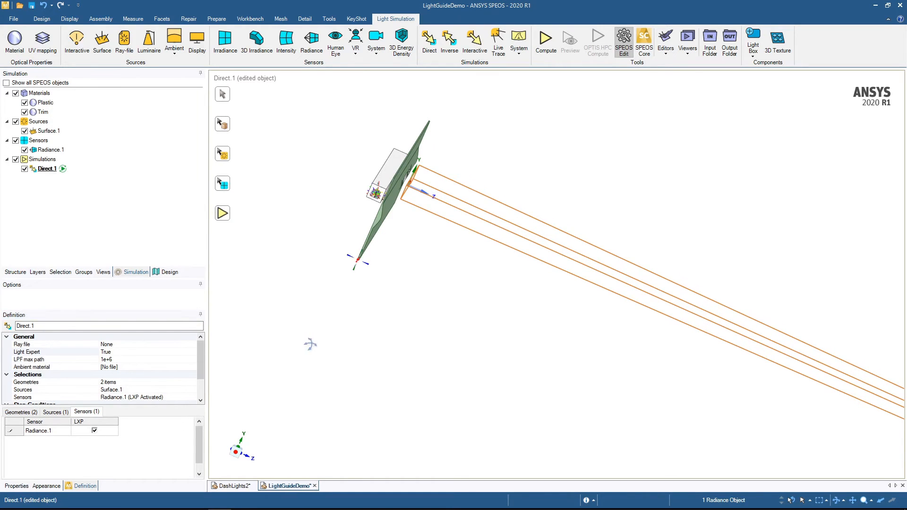
- Turn the model to show the dashboard's front face and compute the Direct.1 simulation
middle_drag(311, 344, 221, 346)
click(366, 312)
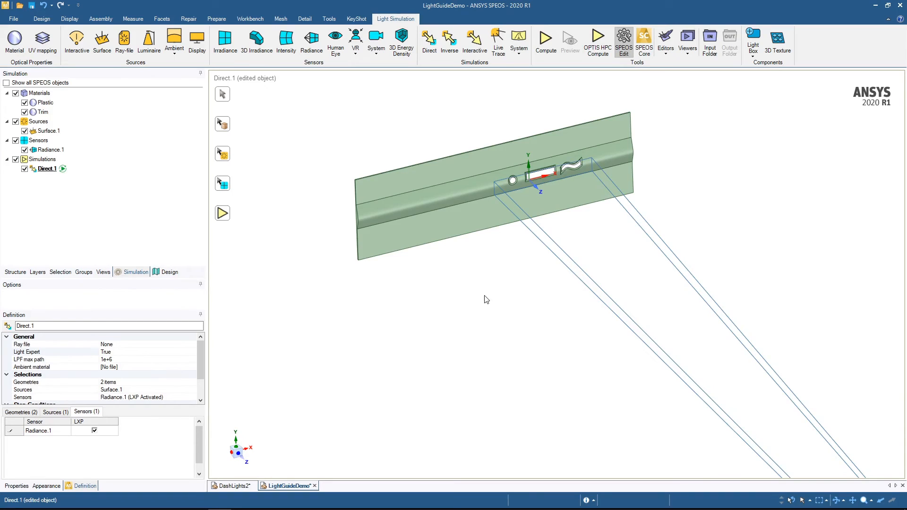
shift+middle_drag(486, 300, 448, 356)
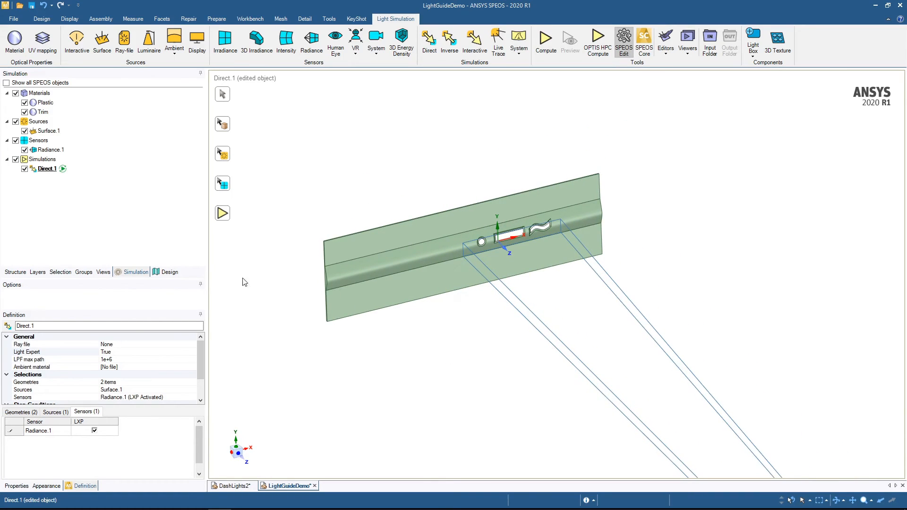
click(224, 217)
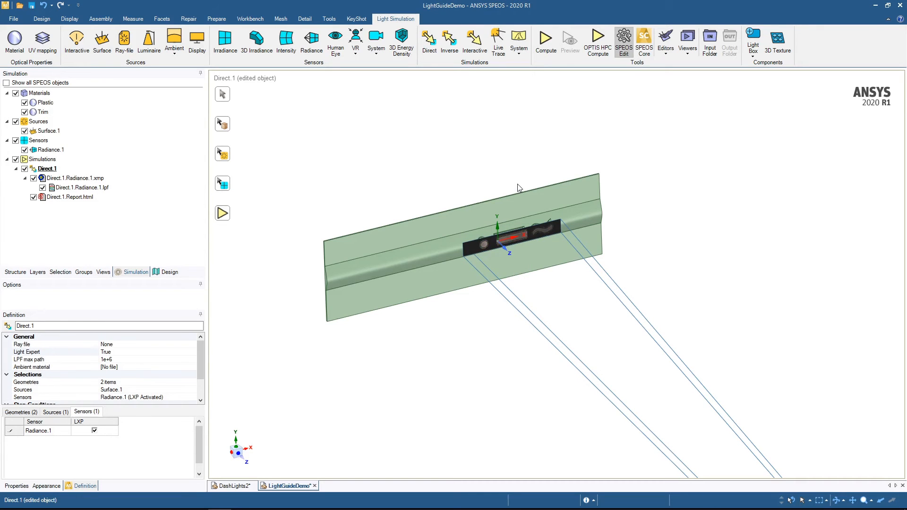
- Inspect the radiance result on the dashboard and open Direct.1.Radiance.1.xmp as a spectral map
scroll(487, 278, up, 5)
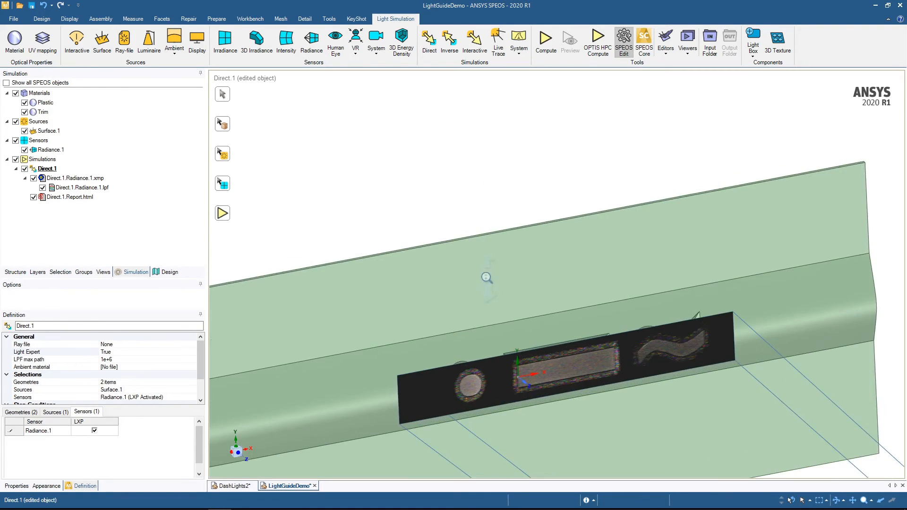
shift+middle_drag(522, 264, 533, 136)
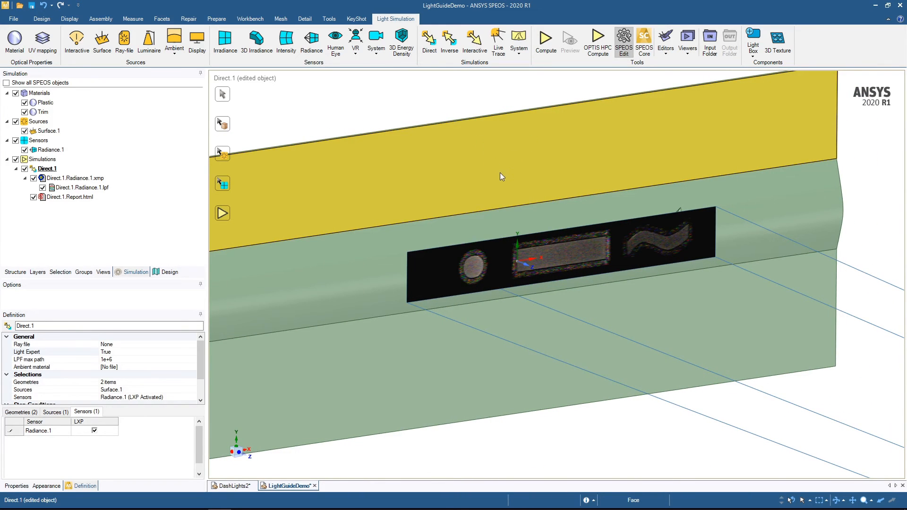
middle_drag(502, 176, 496, 187)
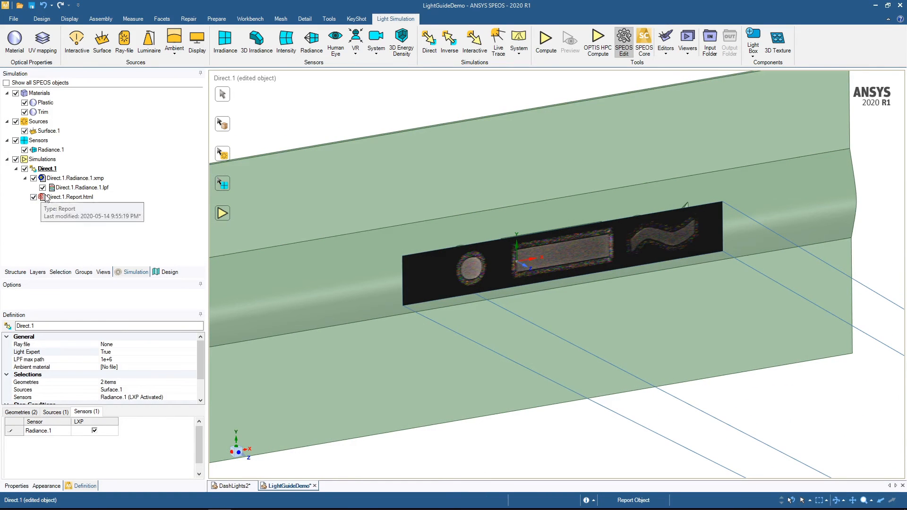
click(70, 181)
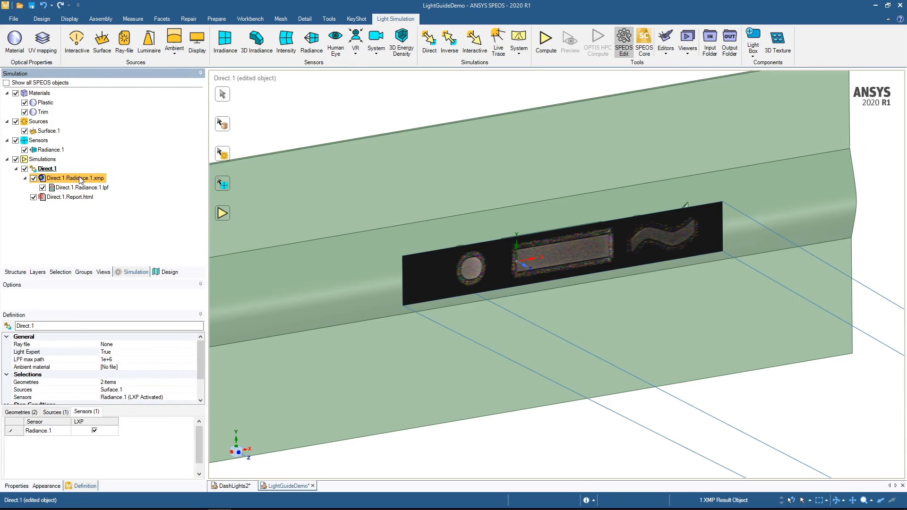
double_click(80, 180)
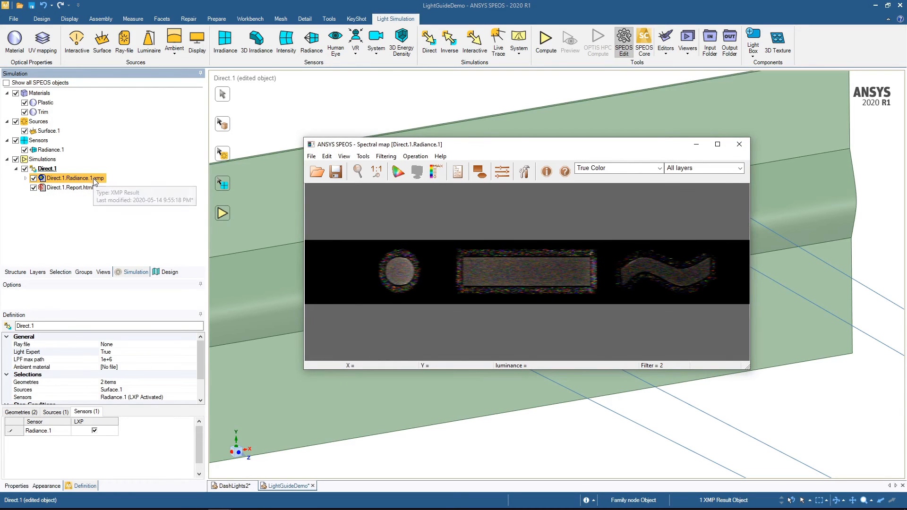
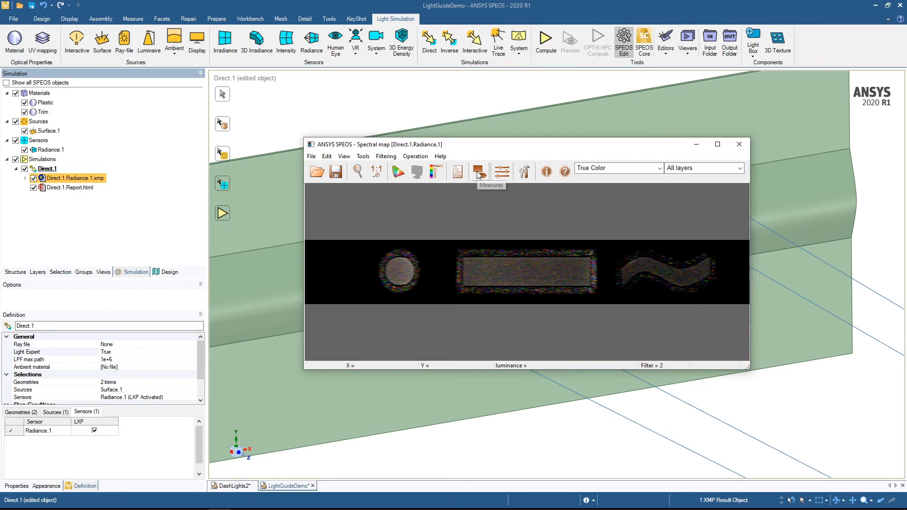
- Show the spectral map's measures and enlarge the rectangular measure area to cover most of the lit rectangle
click(478, 169)
click(481, 169)
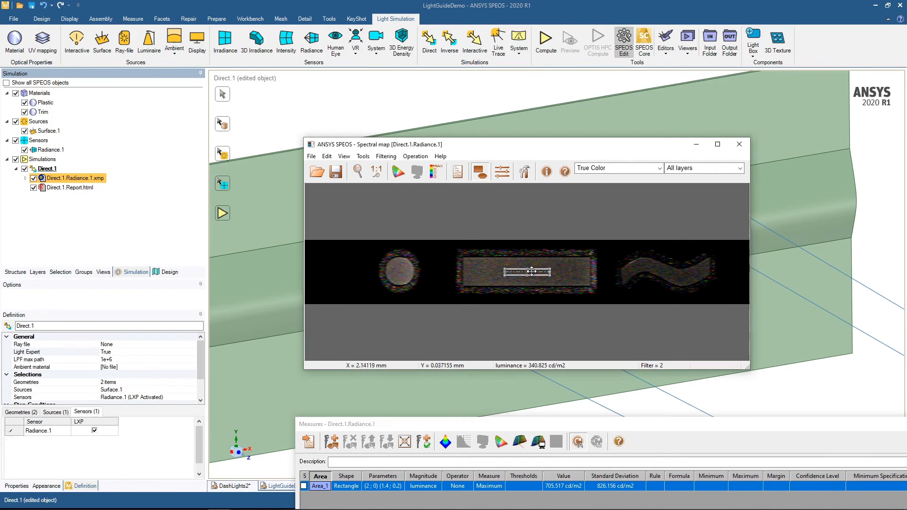
drag(528, 271, 584, 281)
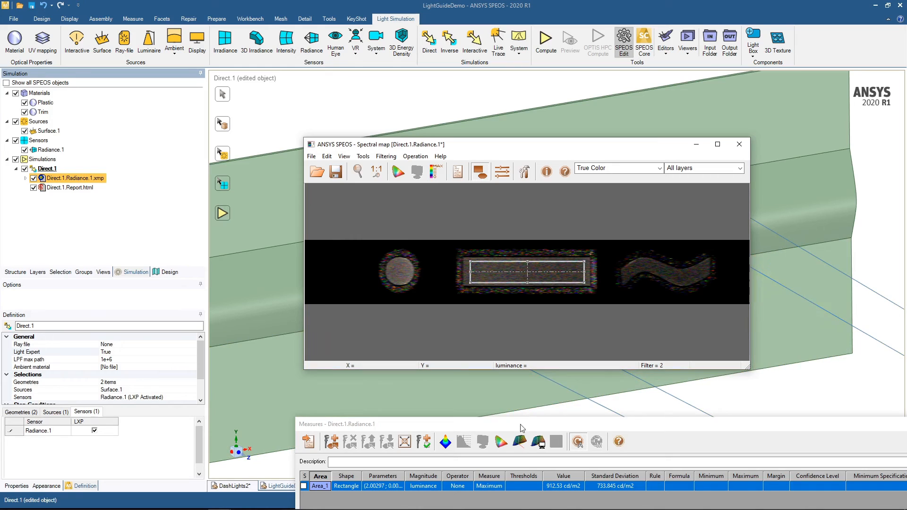
drag(523, 427, 515, 388)
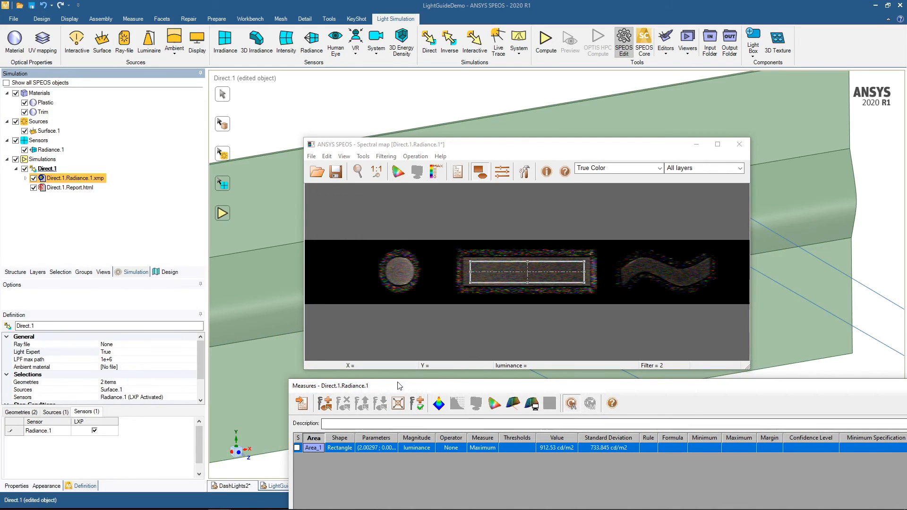
drag(399, 387, 358, 354)
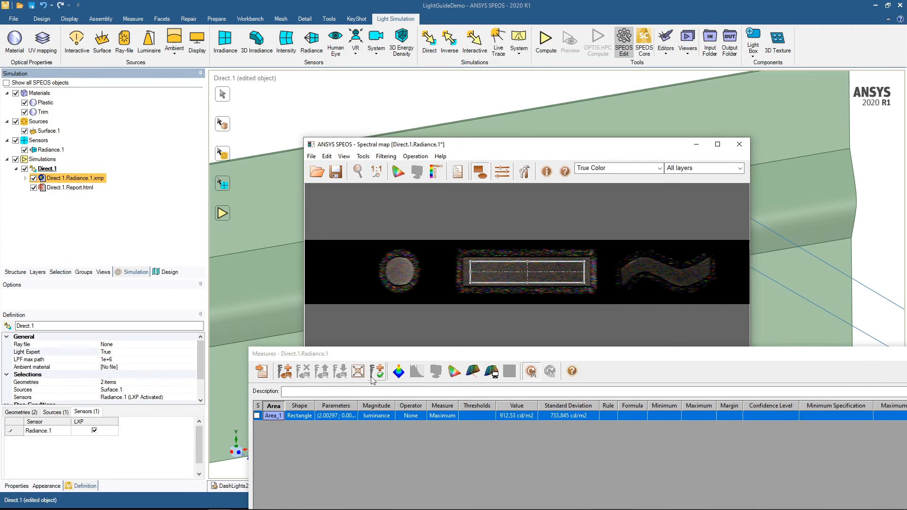
- Add a second measure area with an Ellipse shape and fit it inside the lit circle
click(285, 371)
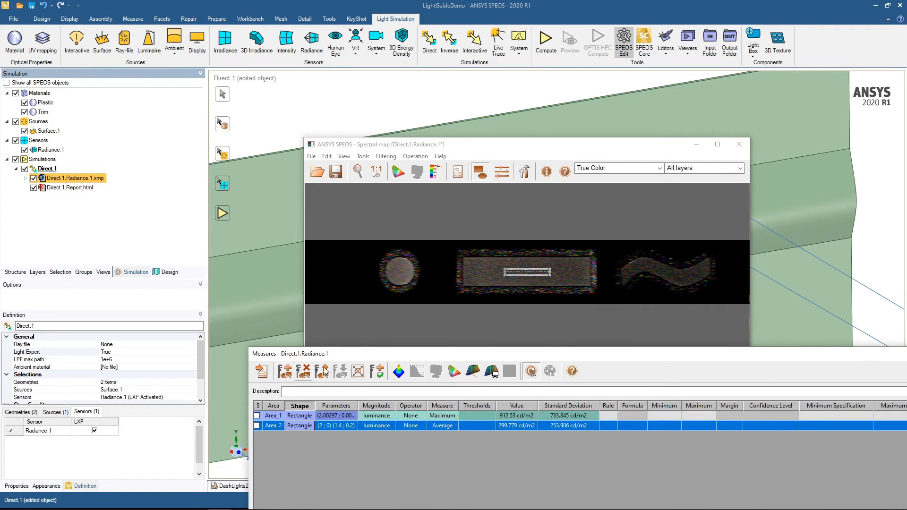
click(305, 426)
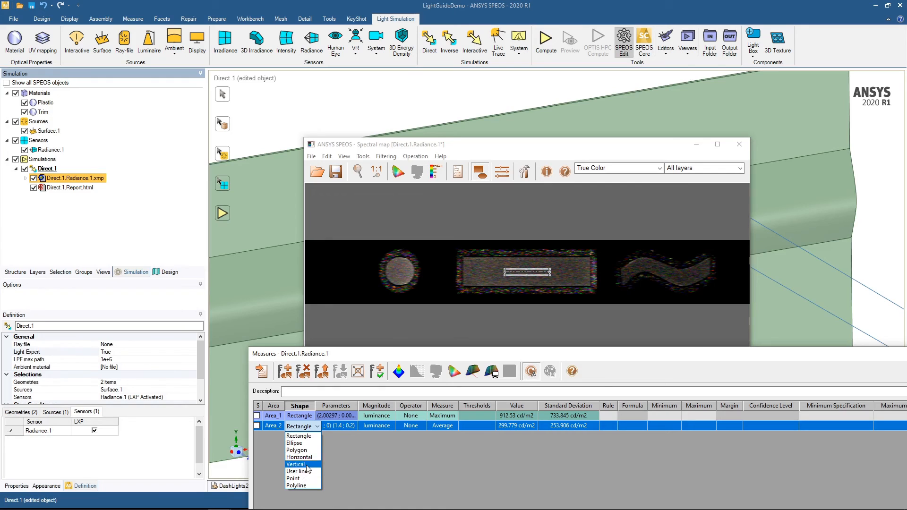
click(308, 444)
drag(548, 271, 399, 280)
click(393, 444)
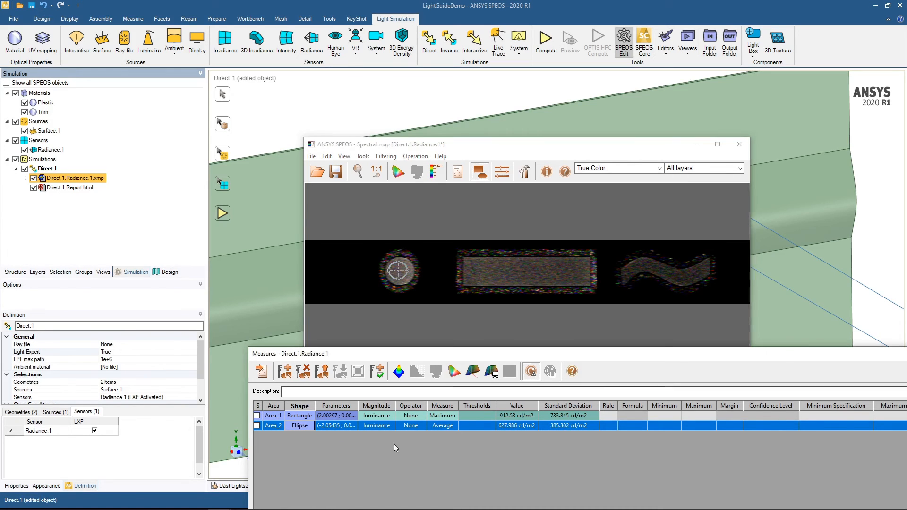
- Set the measure type of the rectangular area Area_1 to Average
click(450, 417)
click(451, 416)
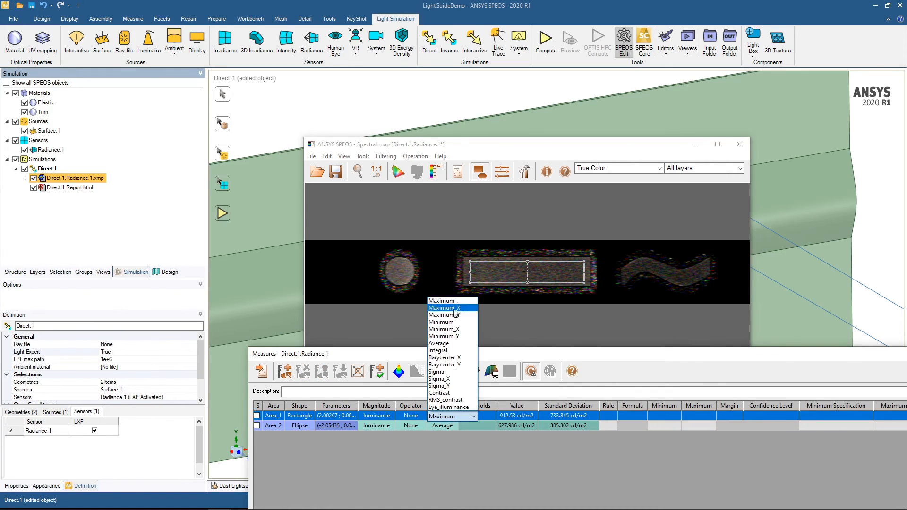
click(446, 346)
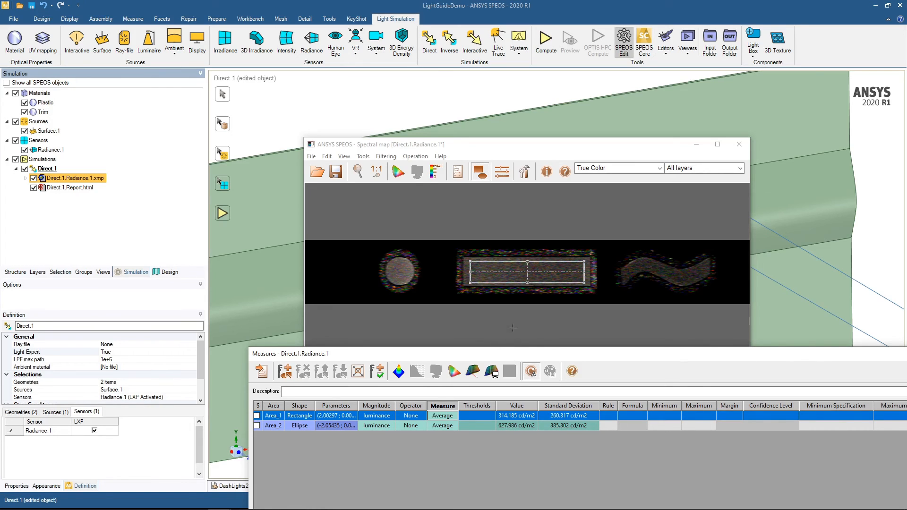
- Display the spectral map in Black to white (color) and close the measures
click(661, 170)
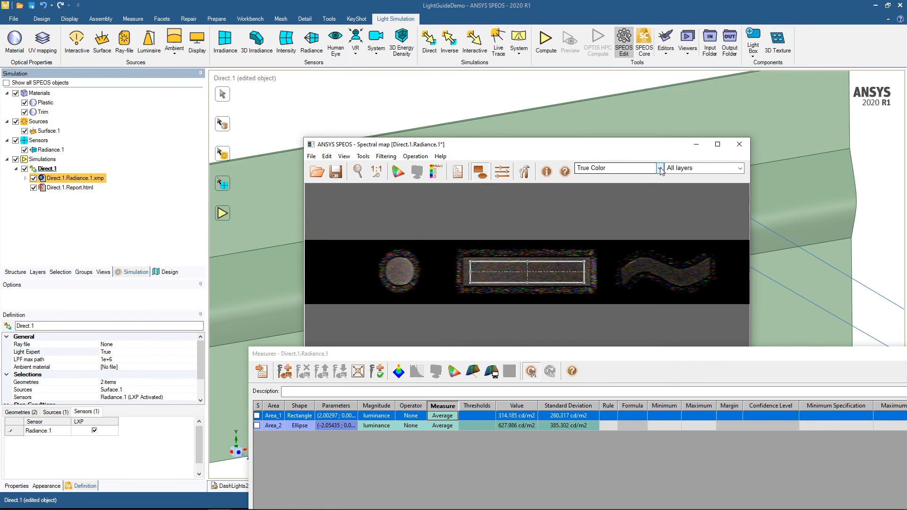
click(655, 169)
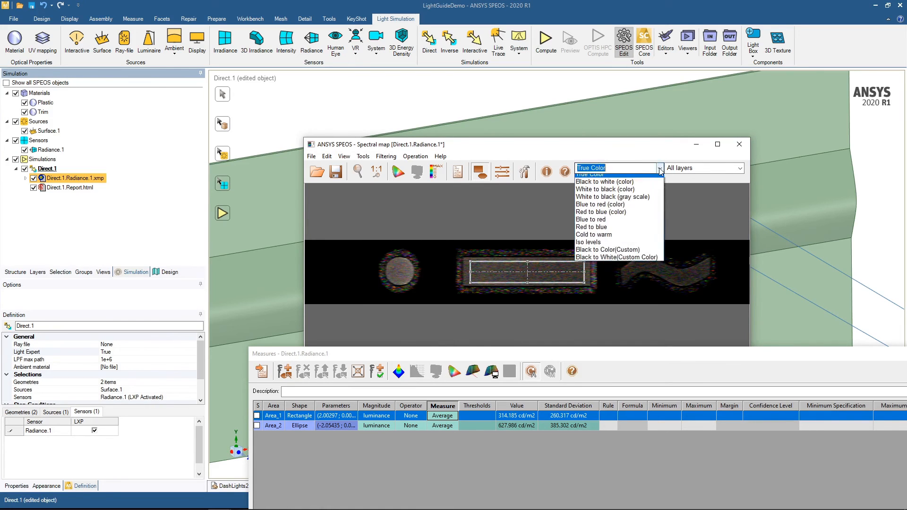
click(622, 182)
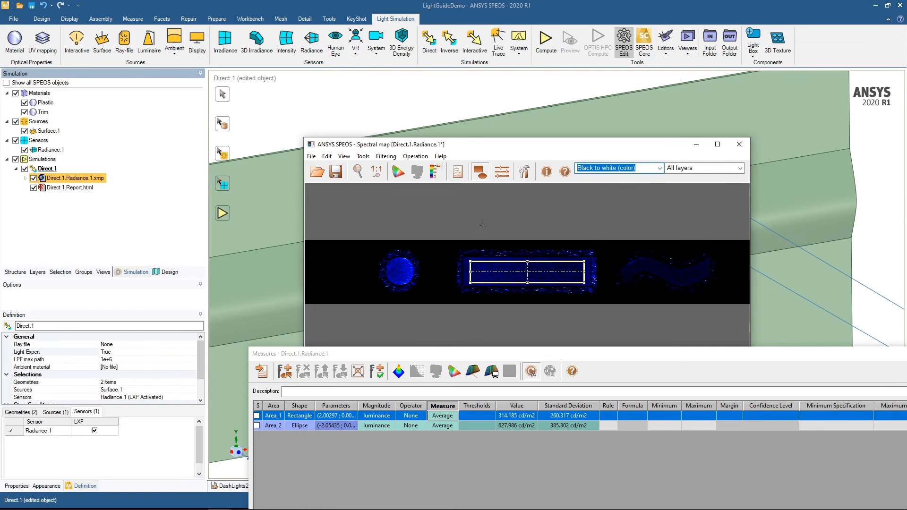
click(481, 171)
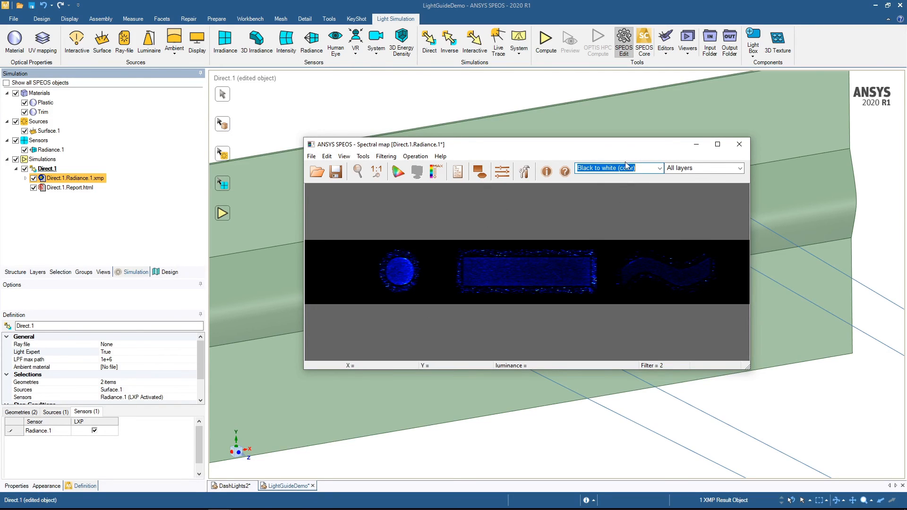
click(659, 168)
click(658, 168)
click(563, 222)
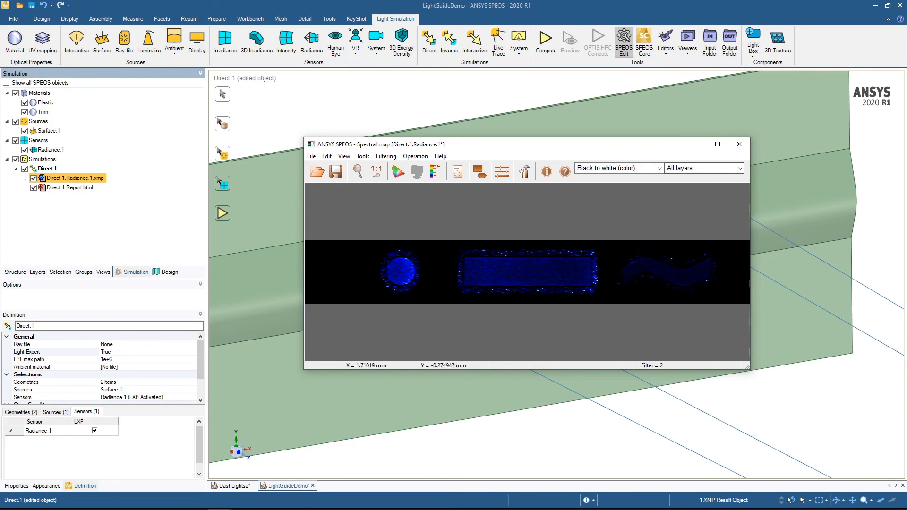
- Close the spectral map without saving and open the Light Expert result Direct.1.Radiance.1.lpf
click(740, 150)
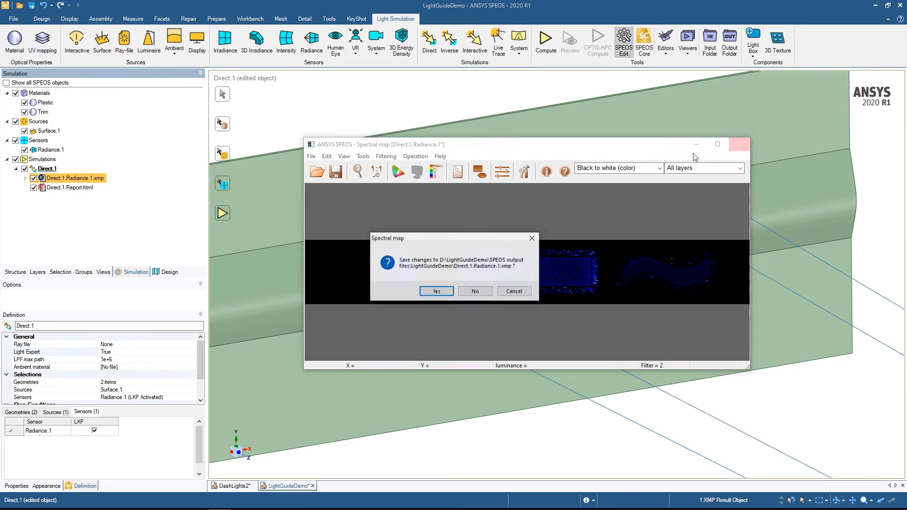
click(476, 292)
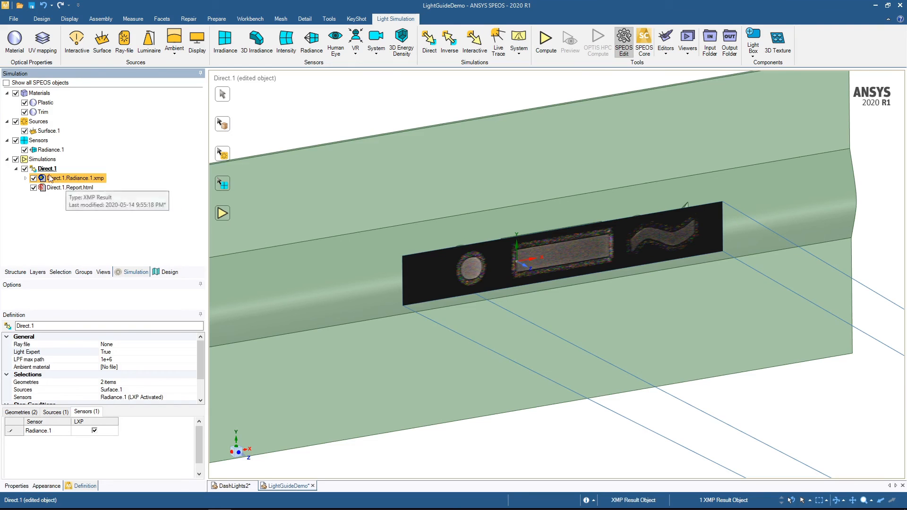
click(25, 178)
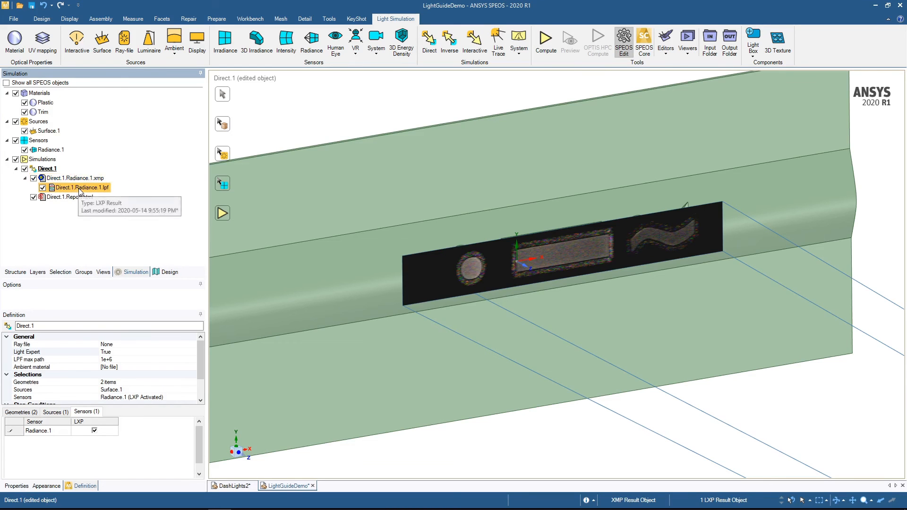
middle_drag(472, 378, 521, 362)
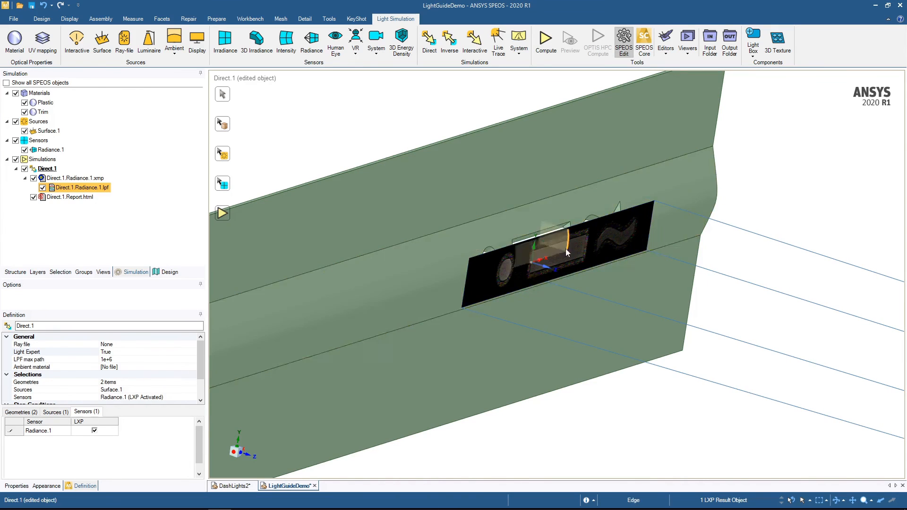
double_click(91, 189)
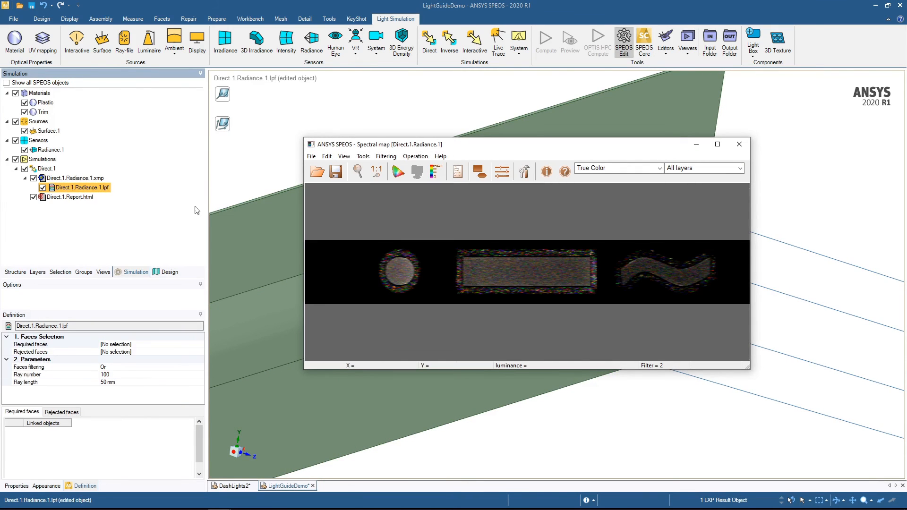
- Show the measures, move the measure area onto the halo above the lit rectangle, and minimize the spectral map
click(480, 172)
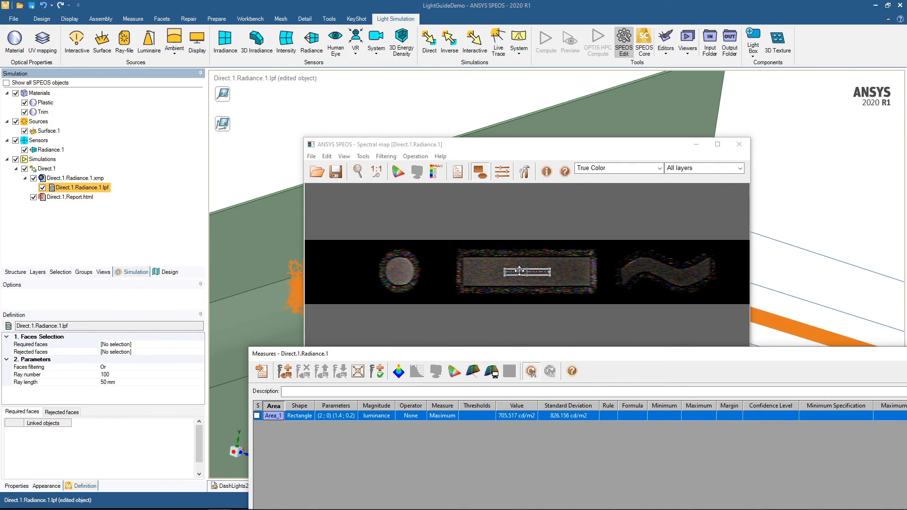
drag(519, 271, 508, 252)
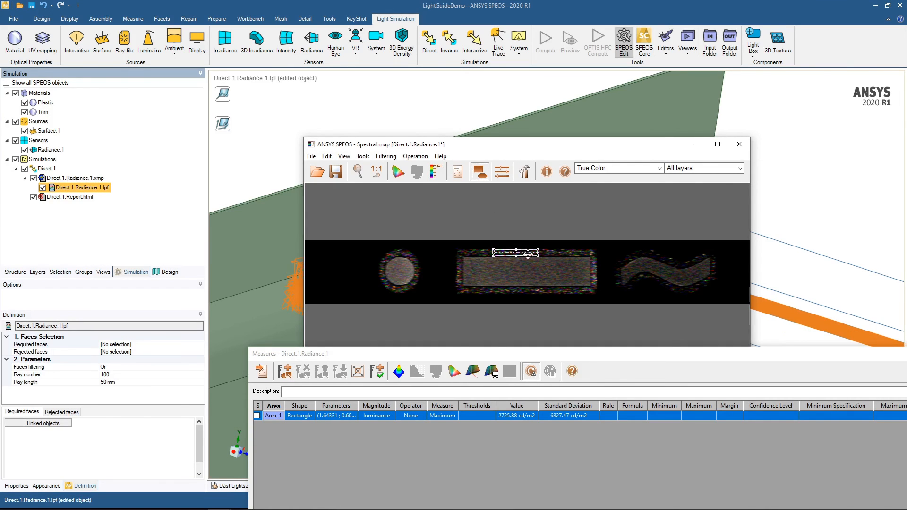
click(696, 144)
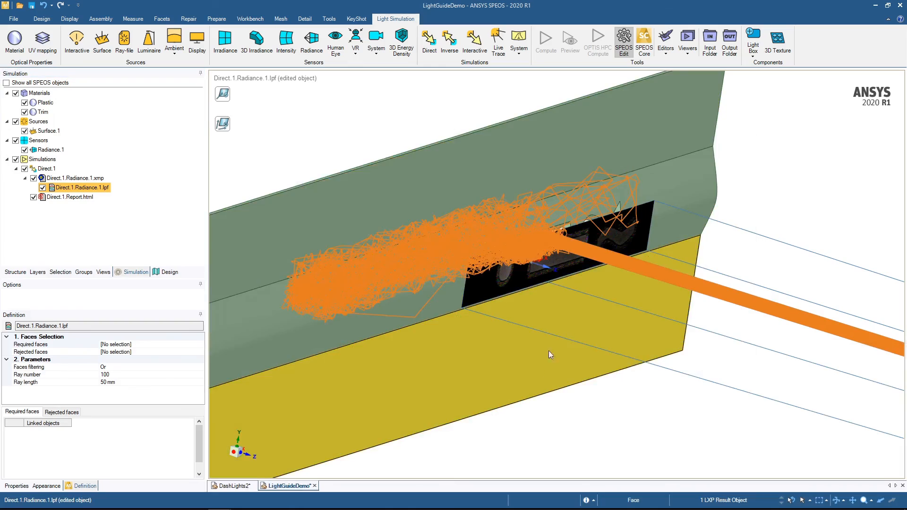
- Examine where the traced rays leave the light guide and reflect off the walls of the rectangular dashboard opening
middle_drag(549, 351, 703, 361)
click(703, 361)
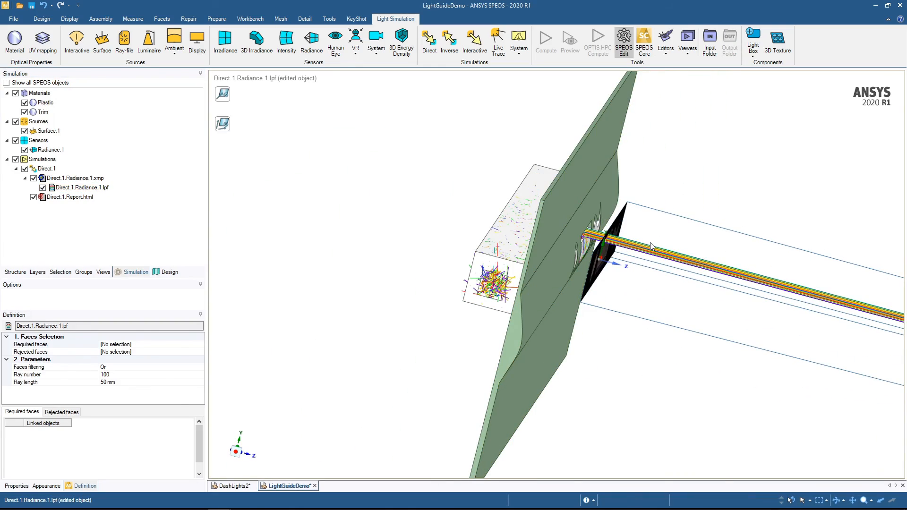
scroll(626, 216, up, 6)
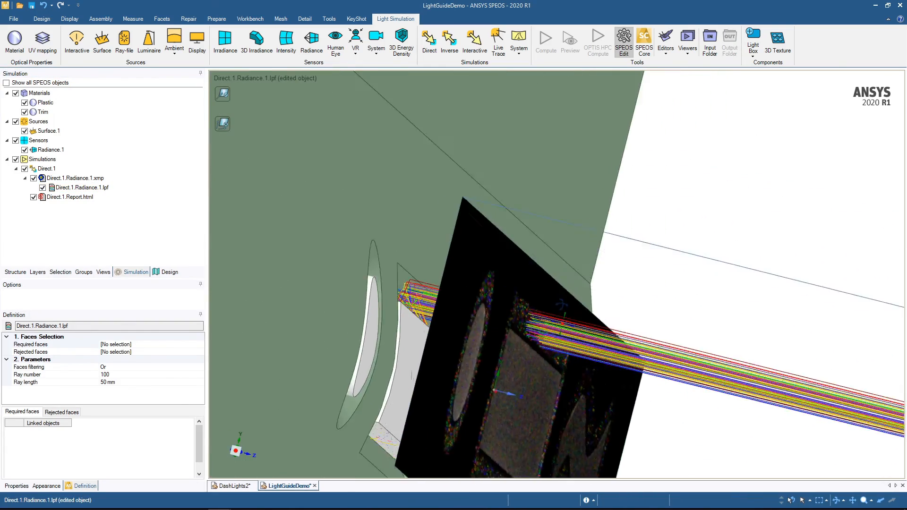
scroll(548, 317, up, 2)
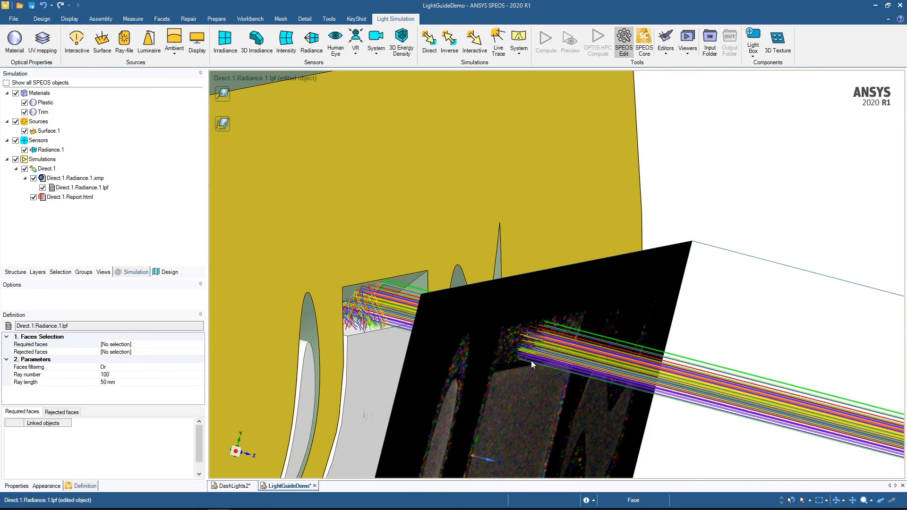
scroll(486, 348, down, 3)
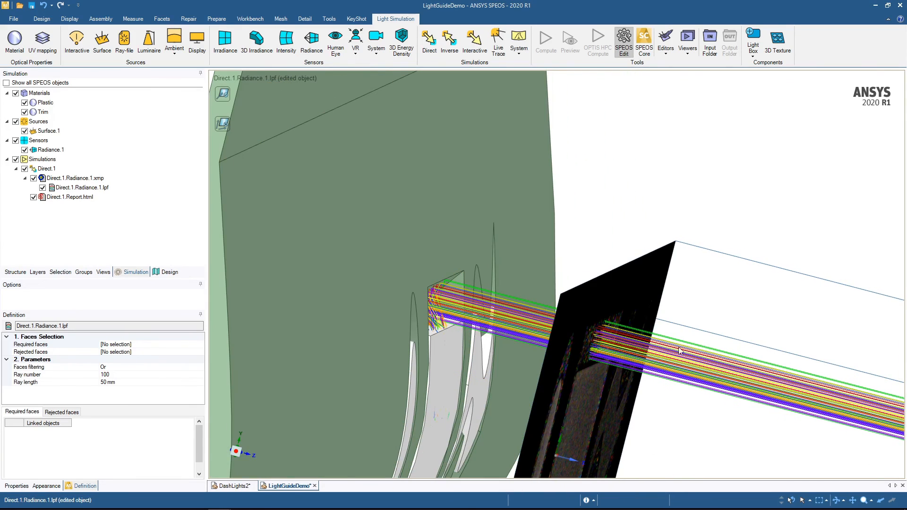
middle_drag(554, 324, 475, 297)
scroll(453, 293, up, 2)
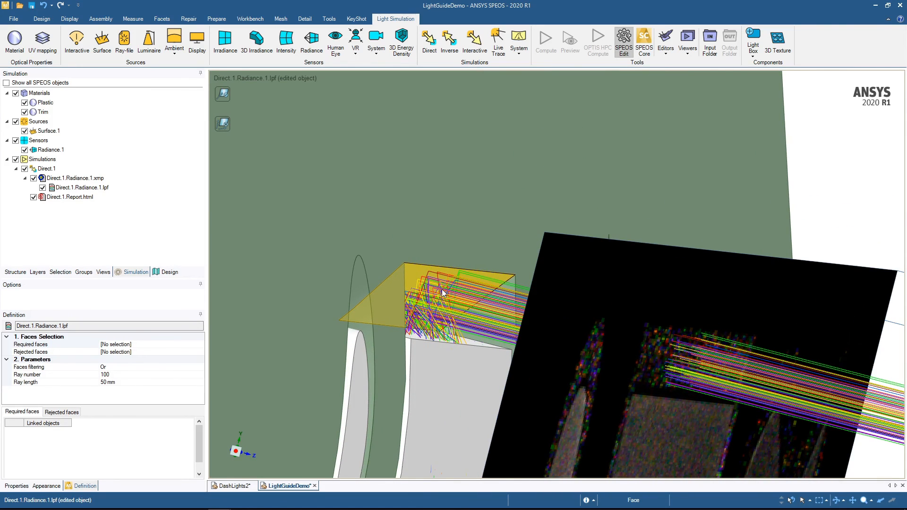
scroll(446, 305, down, 3)
scroll(704, 288, down, 3)
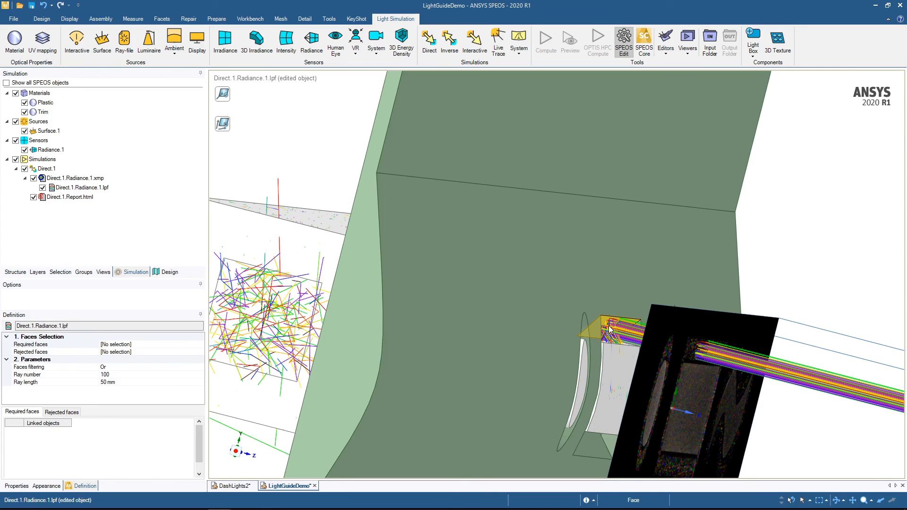
middle_drag(676, 306, 655, 297)
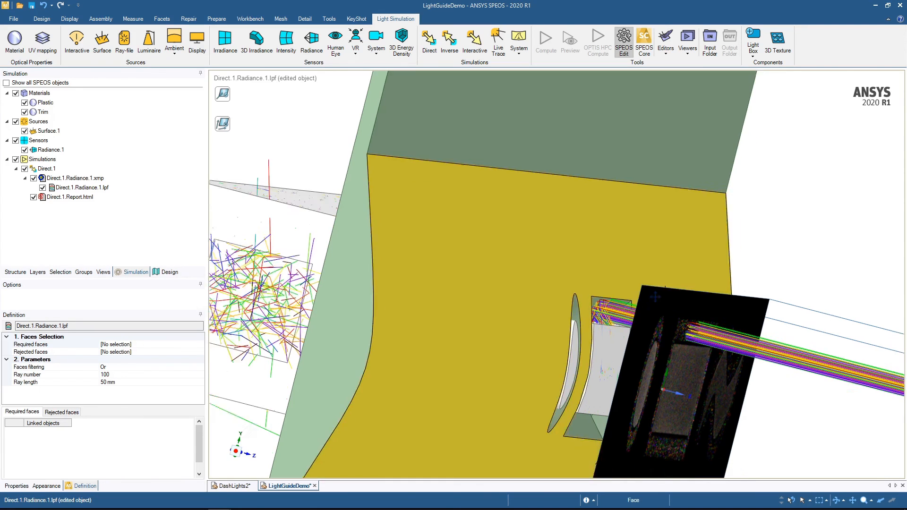
- Delete the slanted faces around the rectangular and circular openings in the dashboard
mouse_move(595, 304)
middle_down()
mouse_move(566, 323)
mouse_move(586, 316)
mouse_move(570, 302)
middle_up()
click(585, 316)
ctrl+click(548, 297)
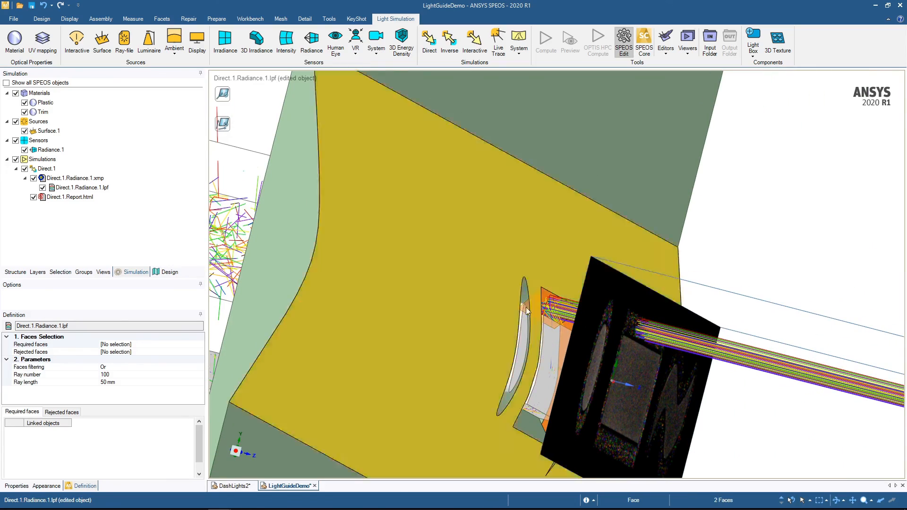
ctrl+click(519, 423)
middle_drag(516, 411, 545, 320)
ctrl+click(536, 308)
key(Delete)
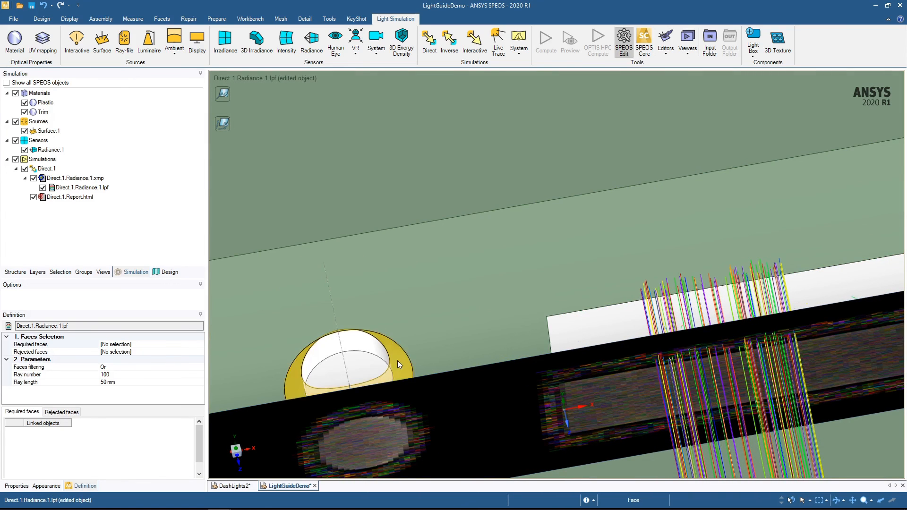
click(398, 361)
key(Delete)
- Select the four slanted faces around the wave-shaped opening in the dashboard and delete them
mouse_move(863, 227)
shift+middle_down()
mouse_move(369, 310)
mouse_move(276, 300)
shift+middle_up()
click(468, 333)
mouse_move(462, 313)
middle_down()
mouse_move(455, 304)
mouse_move(492, 302)
middle_up()
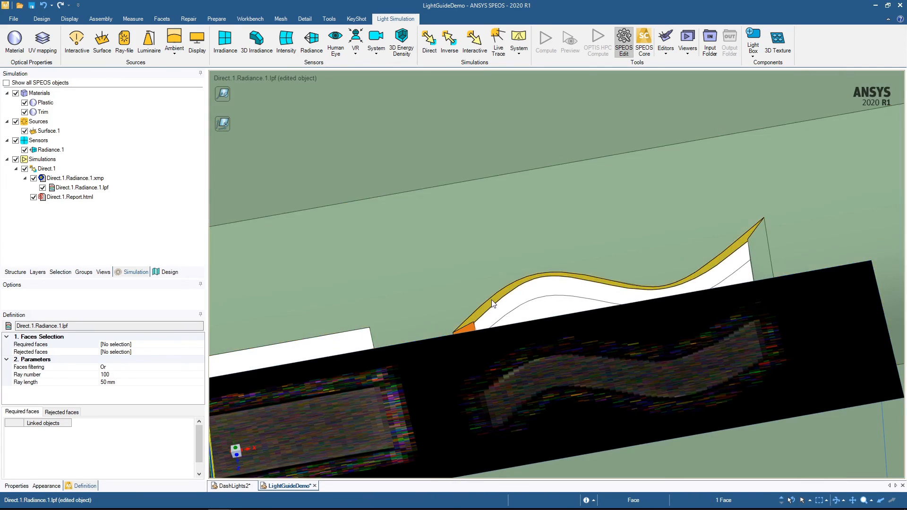
ctrl+click(494, 302)
ctrl+click(757, 259)
middle_drag(678, 259, 694, 310)
ctrl+click(755, 269)
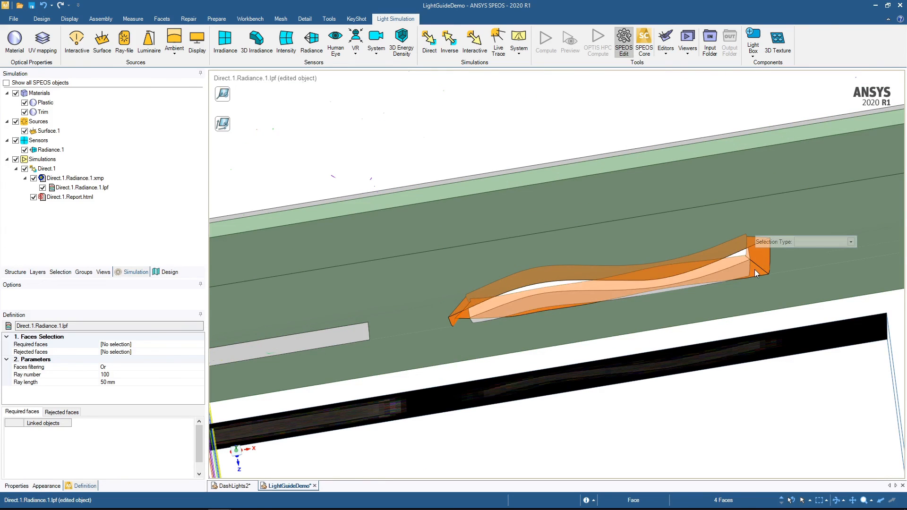
key(Delete)
mouse_move(732, 274)
middle_down()
mouse_move(742, 197)
mouse_move(746, 225)
middle_up()
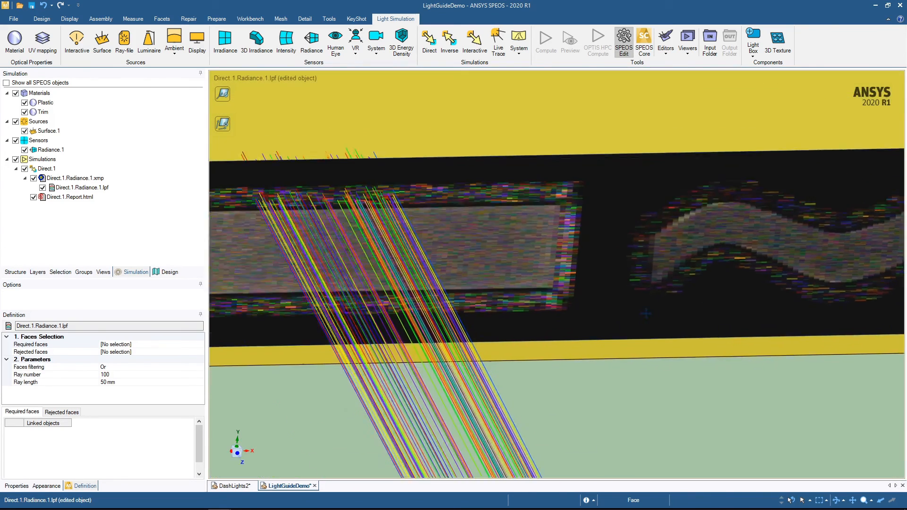
scroll(555, 231, down, 6)
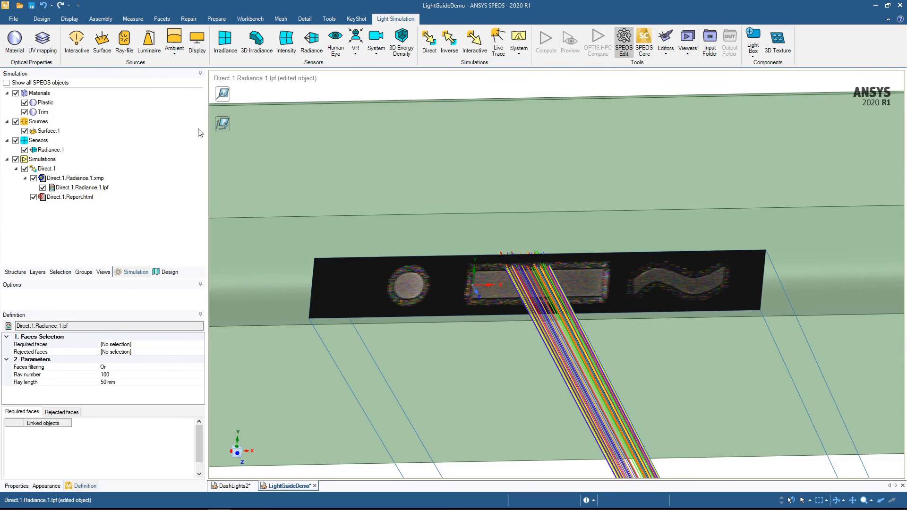
- Recompute the Direct.1 simulation with the modified dashboard and examine the radiance result around the three openings from several angles
double_click(47, 168)
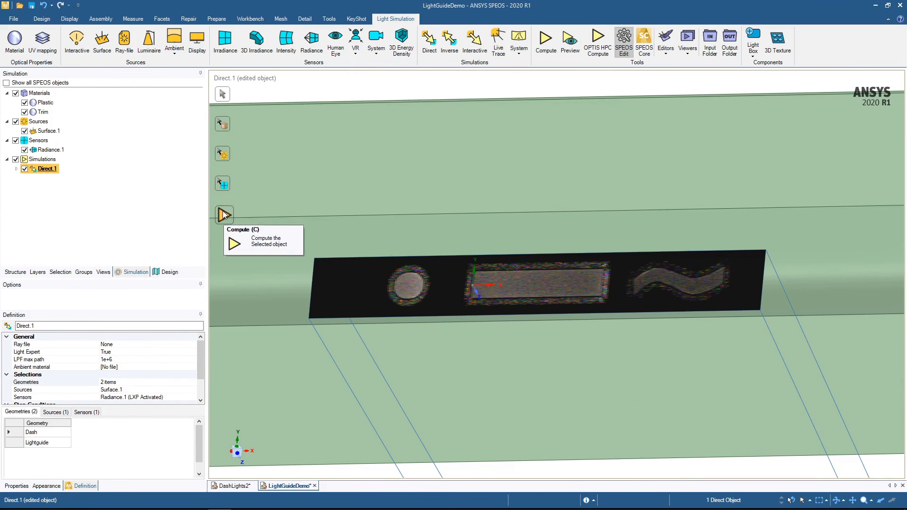
click(223, 216)
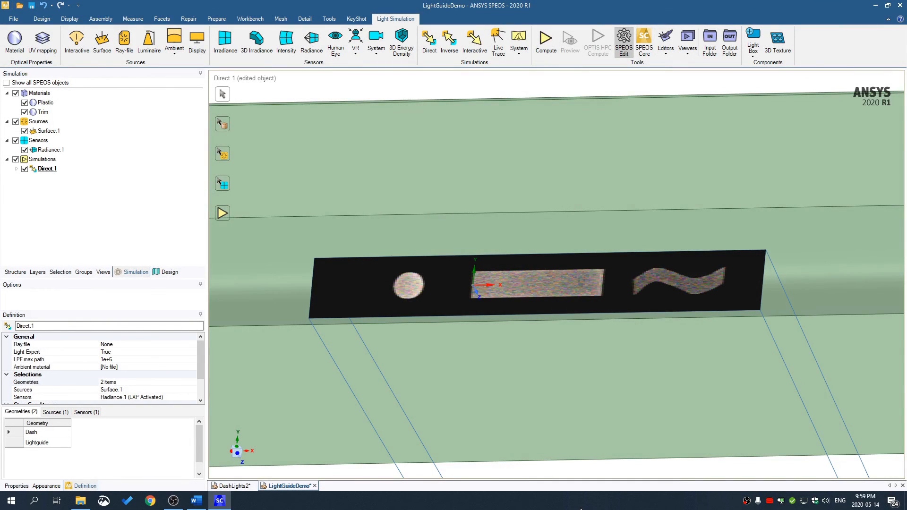
middle_drag(573, 345, 550, 302)
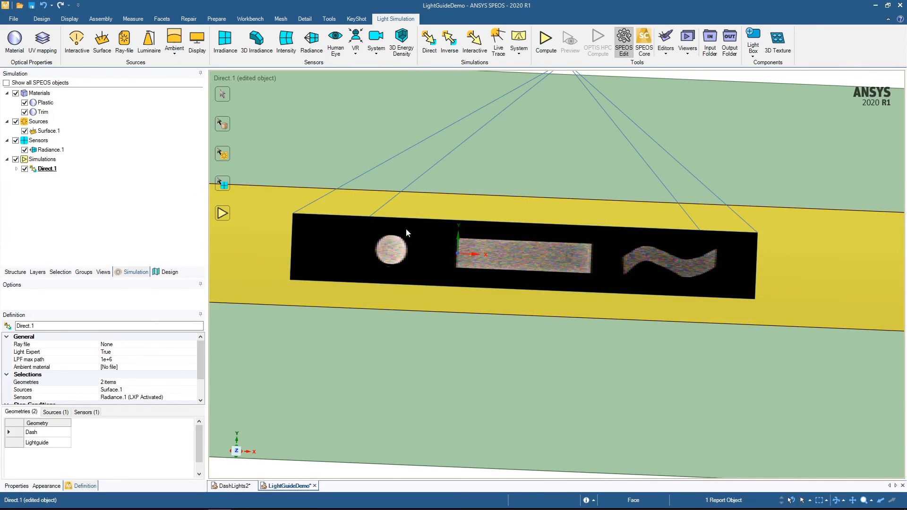
mouse_move(475, 240)
middle_down()
mouse_move(519, 268)
mouse_move(441, 335)
middle_up()
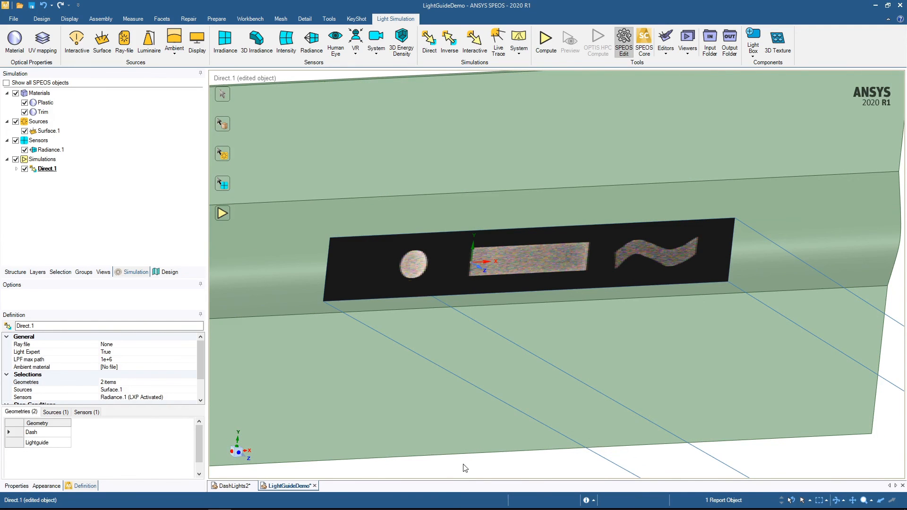
middle_drag(465, 468, 521, 466)
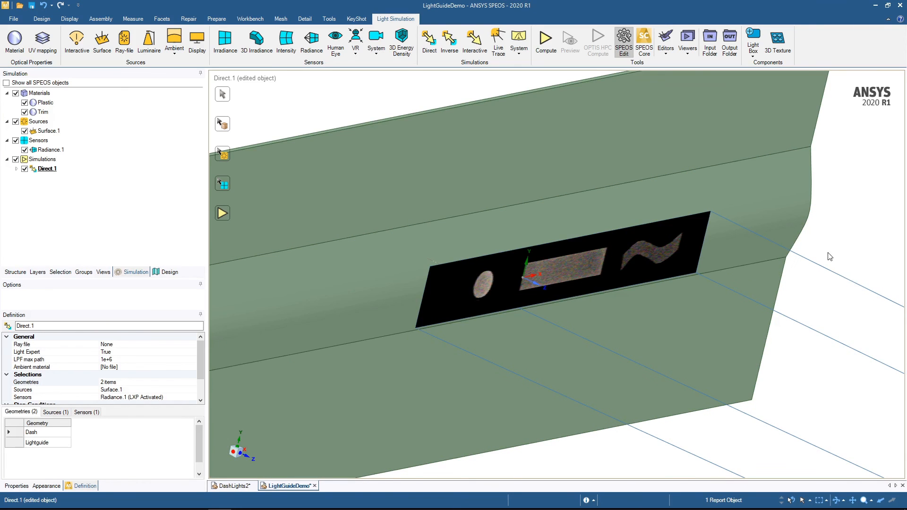
middle_drag(810, 146, 839, 157)
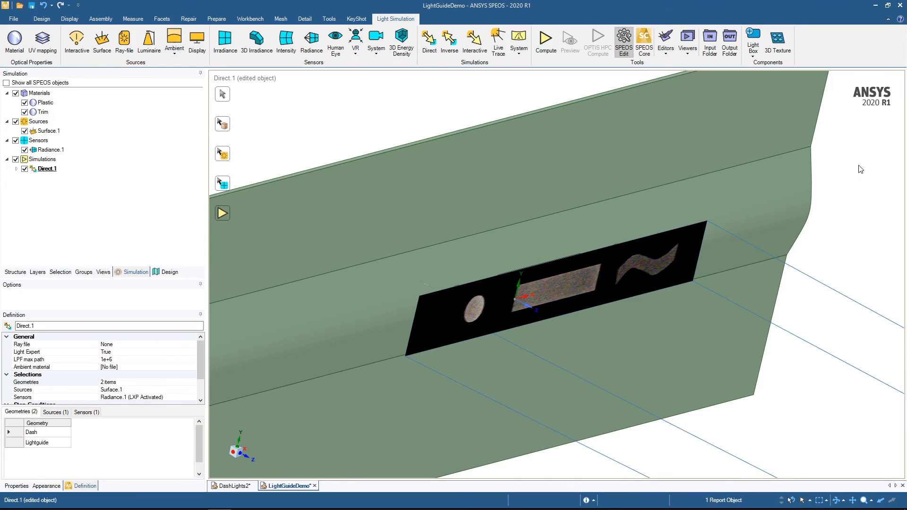
middle_drag(845, 164, 851, 198)
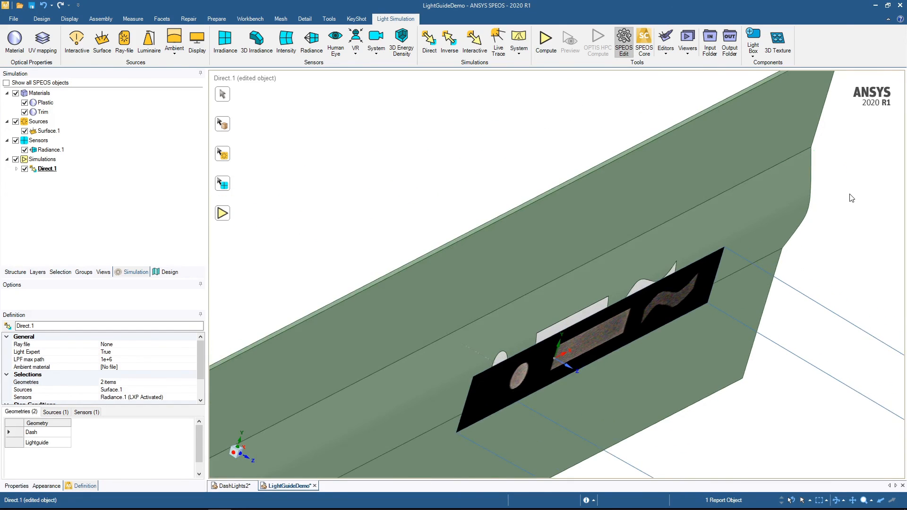